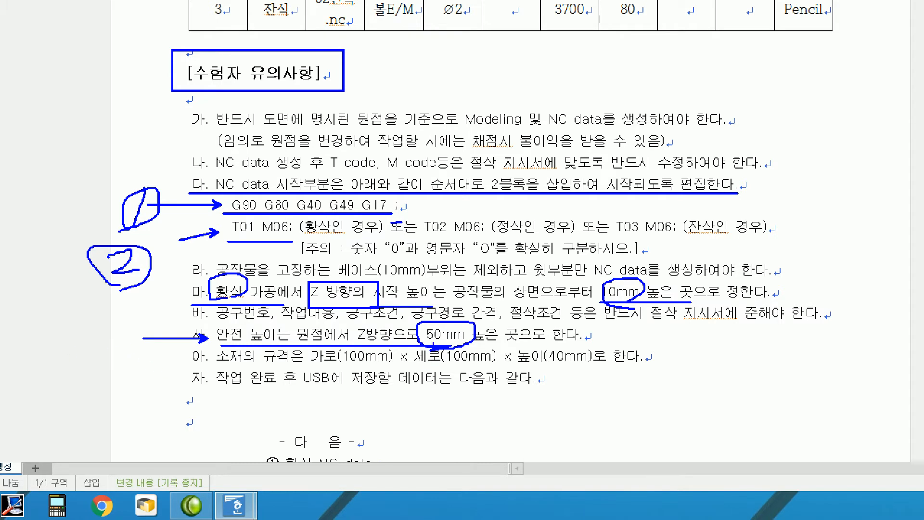
Review the examinee notes on the safe height and stock dimensions, and return to the part drawing.
drag(433, 319, 477, 336)
drag(186, 370, 663, 371)
drag(566, 374, 567, 409)
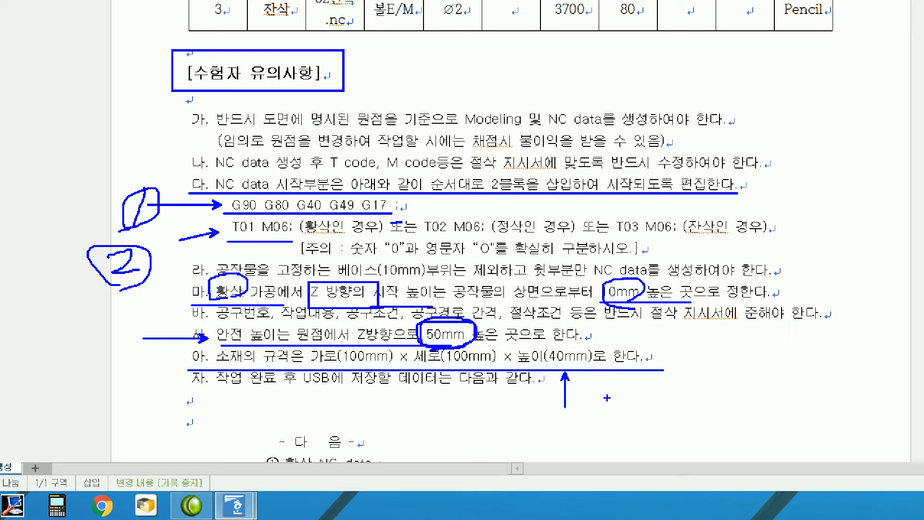
drag(286, 354, 378, 385)
mouse_move(490, 383)
mouse_down()
mouse_move(434, 378)
mouse_move(487, 350)
mouse_move(592, 375)
mouse_move(547, 378)
mouse_up()
key(Escape)
scroll(437, 426, down, 15)
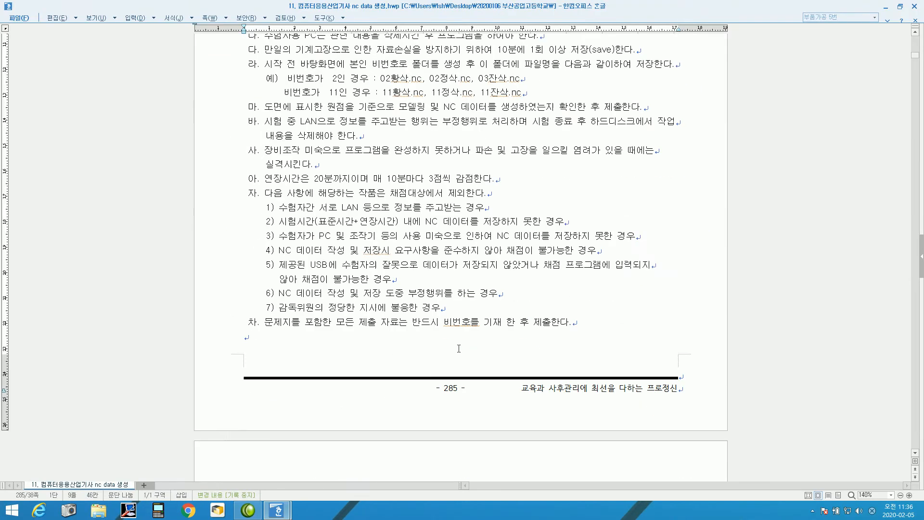
scroll(456, 344, up, 3)
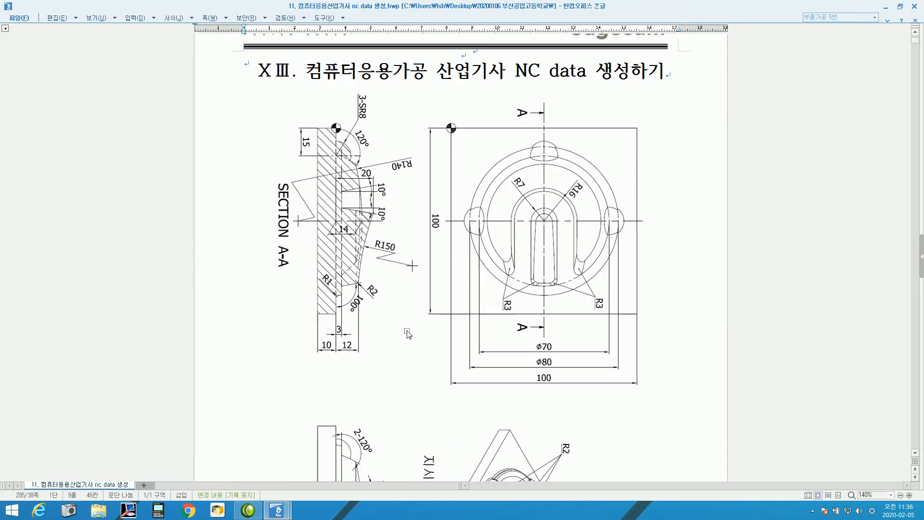
Examine the base thickness and upper height dimensions in Section A-A to work out the part's overall height.
key(ctrl+1)
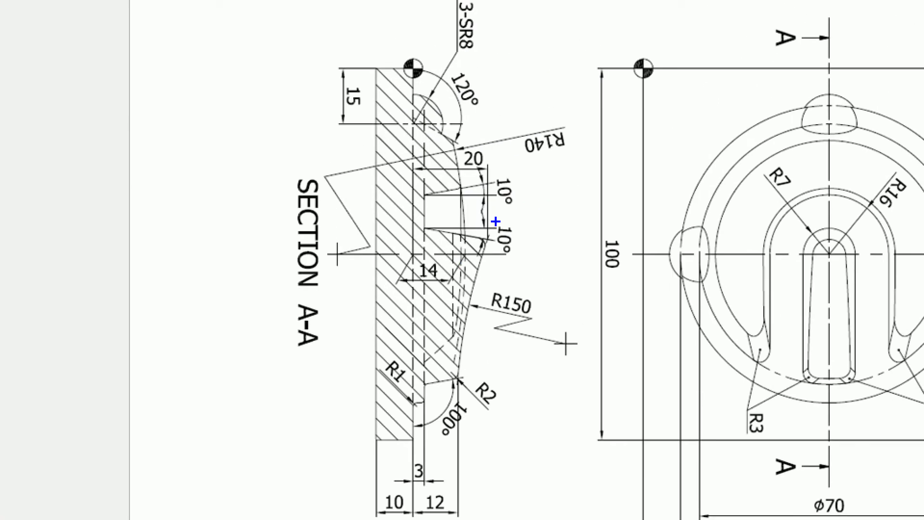
shift+drag(486, 249, 489, 10)
shift+drag(376, 159, 377, 10)
shift+drag(376, 47, 490, 48)
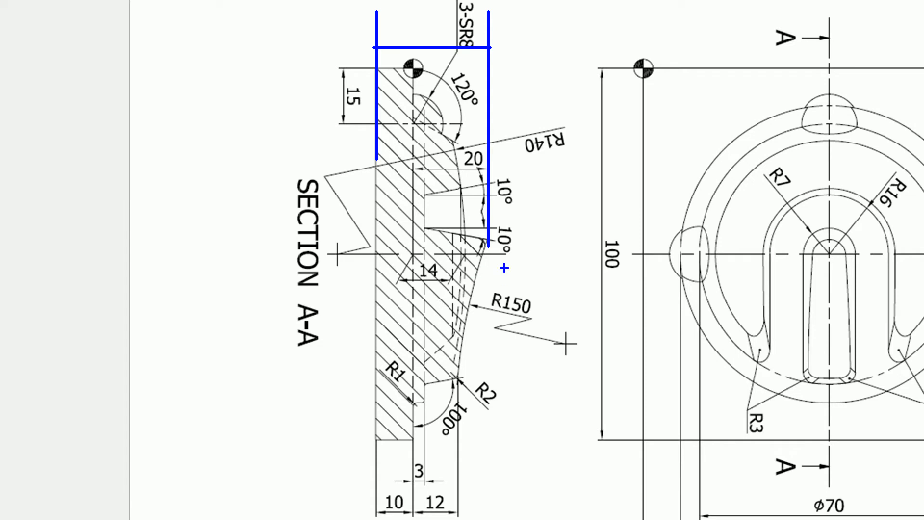
mouse_move(456, 179)
mouse_down()
mouse_move(443, 156)
mouse_move(448, 181)
mouse_up()
drag(365, 489, 380, 518)
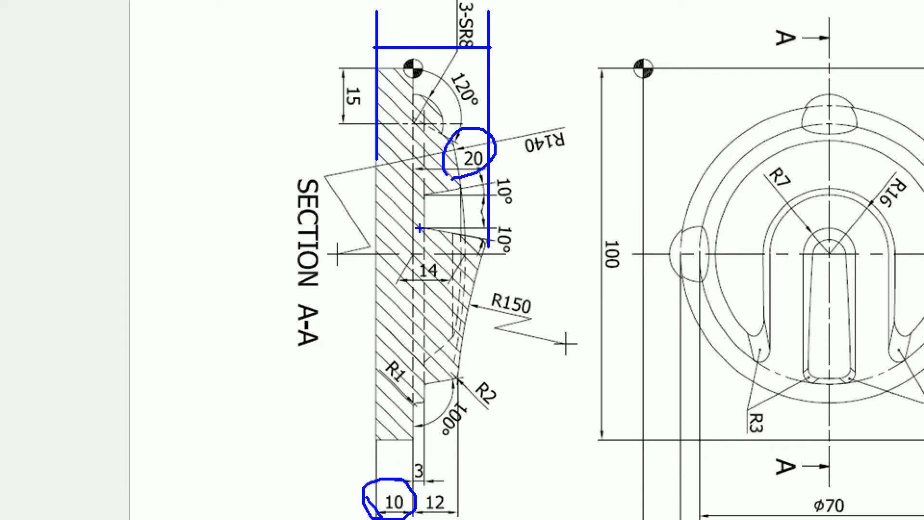
mouse_move(188, 144)
mouse_down()
mouse_move(193, 184)
mouse_move(167, 218)
mouse_up()
drag(225, 186, 228, 185)
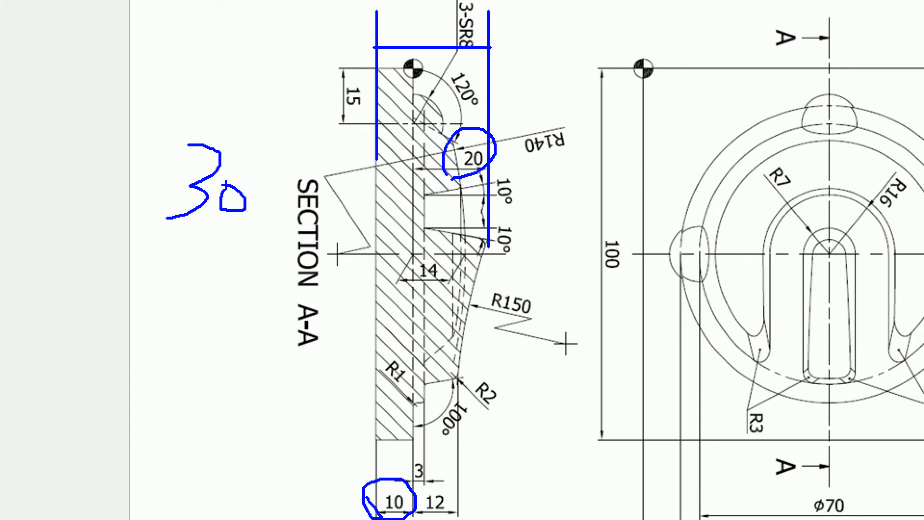
shift+drag(523, 15, 523, 519)
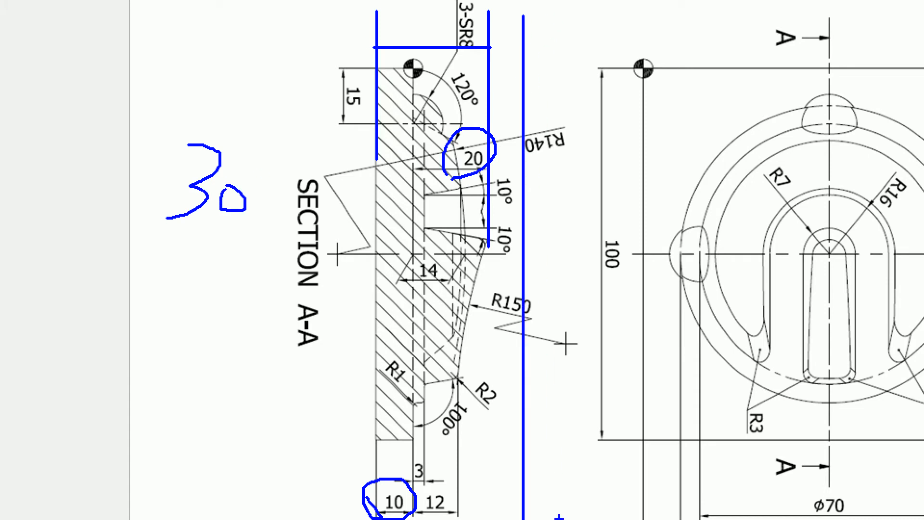
key(Escape)
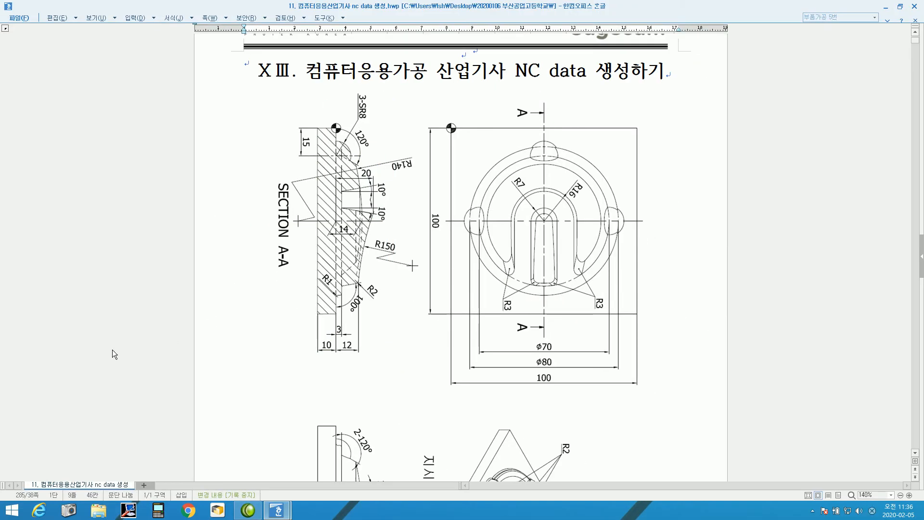
Minimize the exam document and start Edgecam Launcher from the desktop.
scroll(771, 72, down, 3)
click(887, 7)
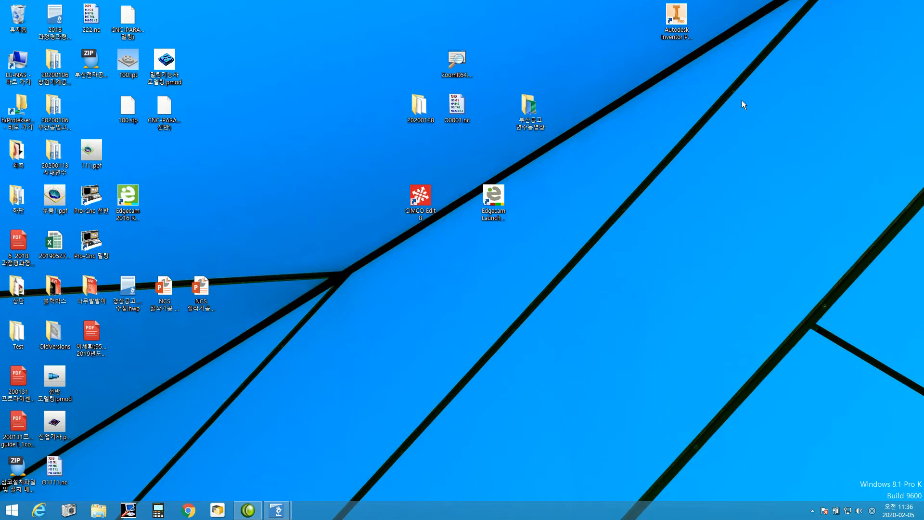
key(ctrl+1)
ctrl+drag(403, 167, 482, 275)
ctrl+shift+drag(486, 236, 622, 236)
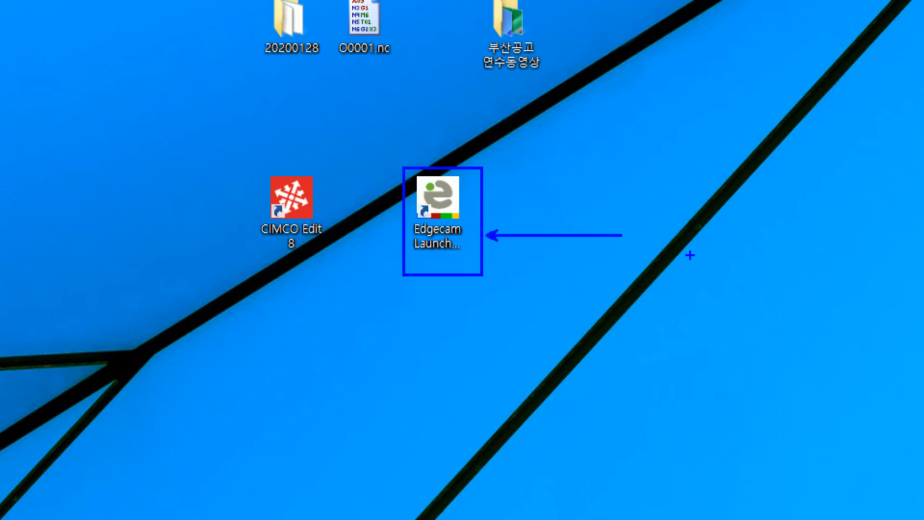
key(Escape)
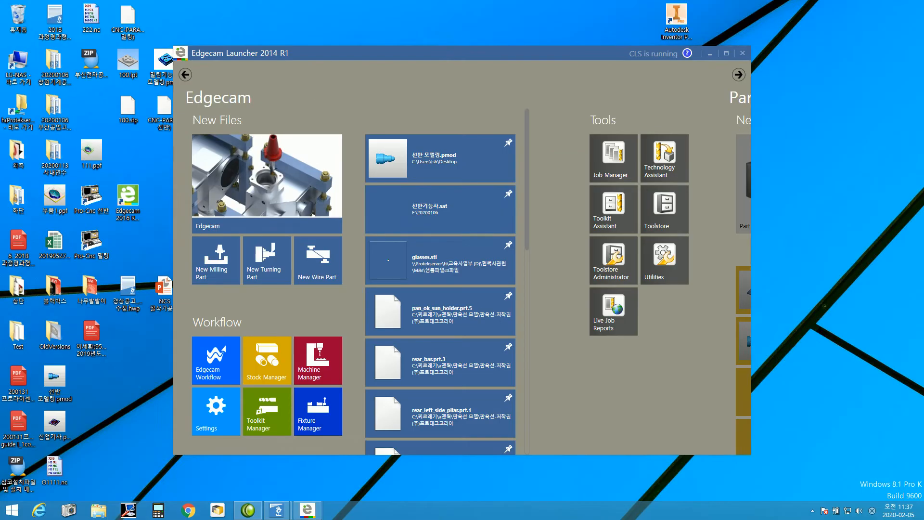
Start the main Edgecam application from the launcher's new files section.
key(ctrl+1)
click(454, 235)
ctrl+drag(265, 135, 565, 341)
ctrl+shift+drag(544, 144, 573, 22)
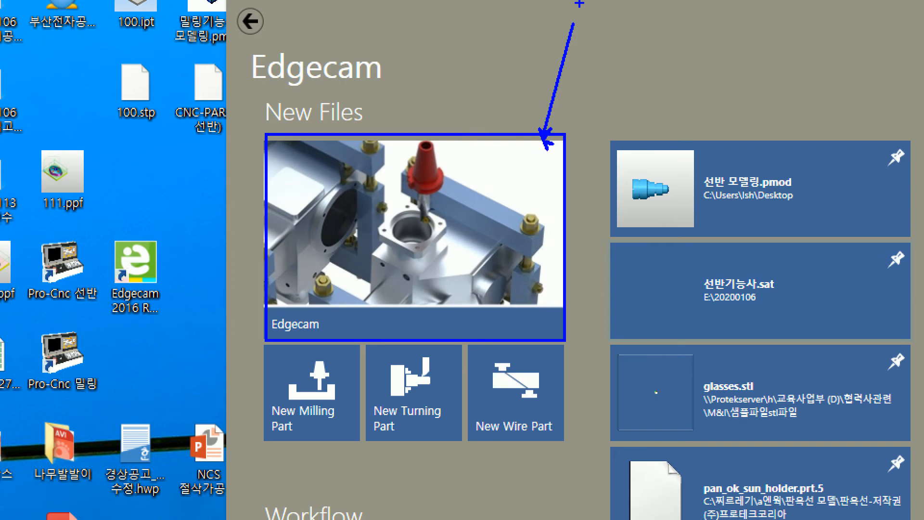
key(Escape)
click(281, 214)
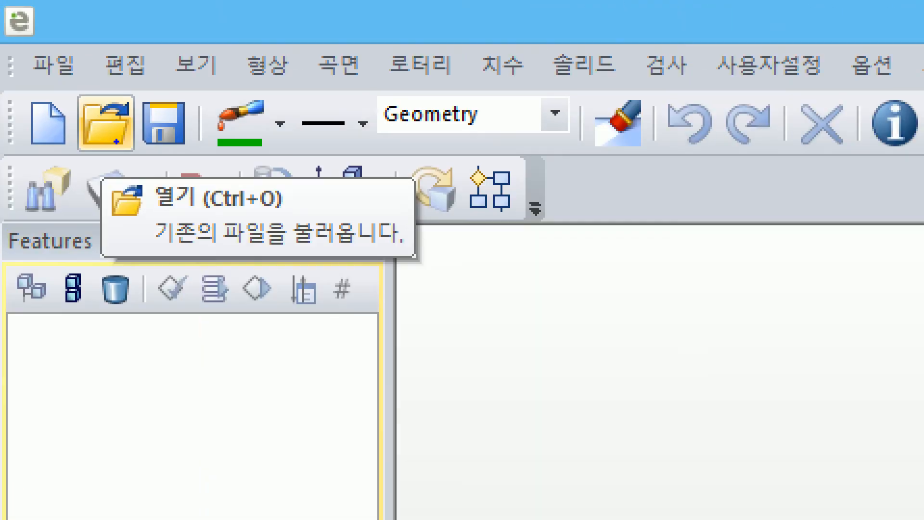
Open the Part Modeler model 산업기사.pmod from the desktop folder.
mouse_move(71, 88)
ctrl+mouse_down()
mouse_move(139, 162)
mouse_move(104, 176)
mouse_move(51, 492)
ctrl+mouse_up()
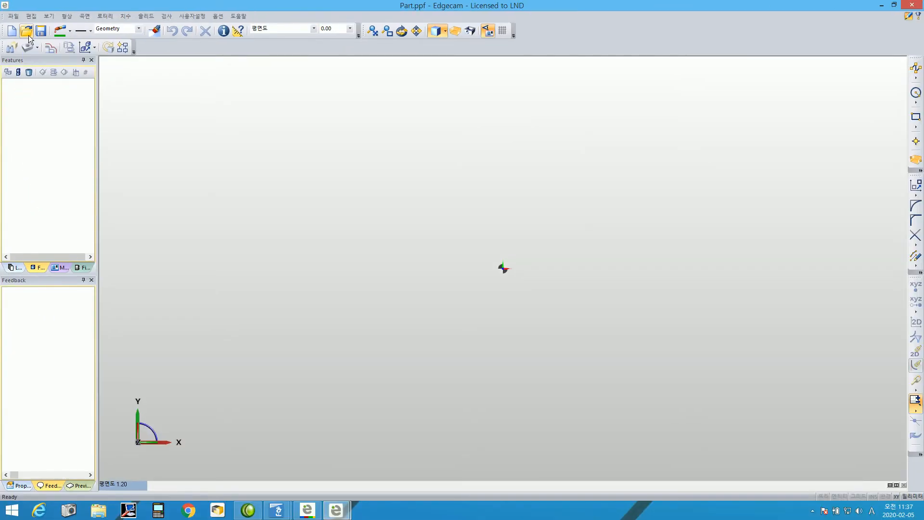
click(105, 123)
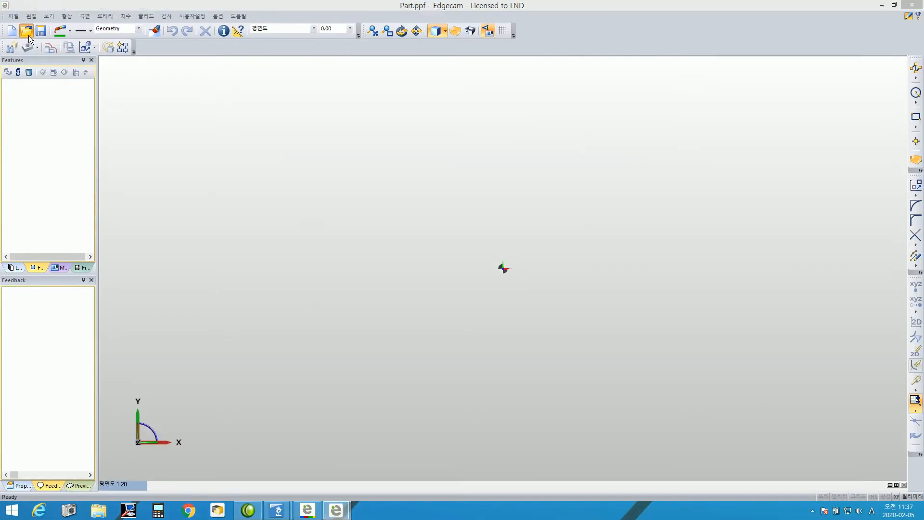
drag(571, 213, 571, 284)
click(400, 302)
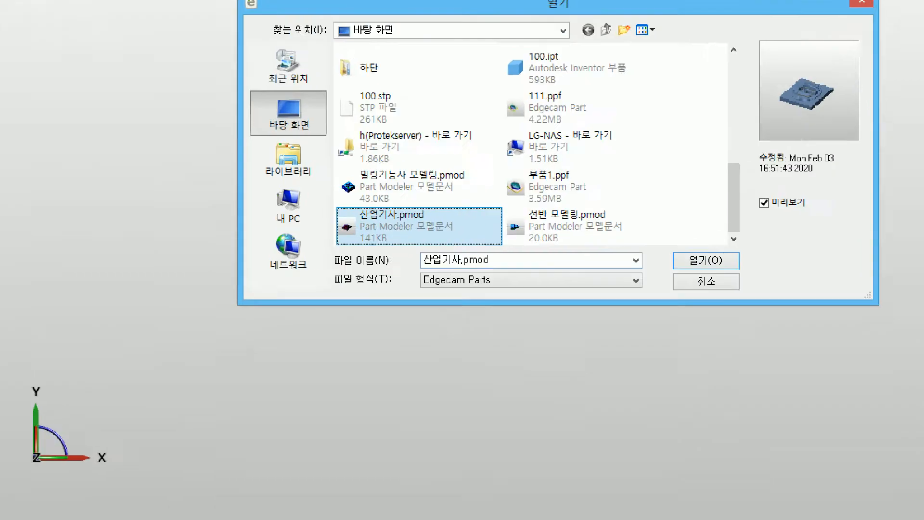
mouse_move(276, 222)
ctrl+mouse_down()
mouse_move(473, 305)
mouse_move(500, 290)
ctrl+mouse_up()
ctrl+shift+drag(341, 288, 333, 376)
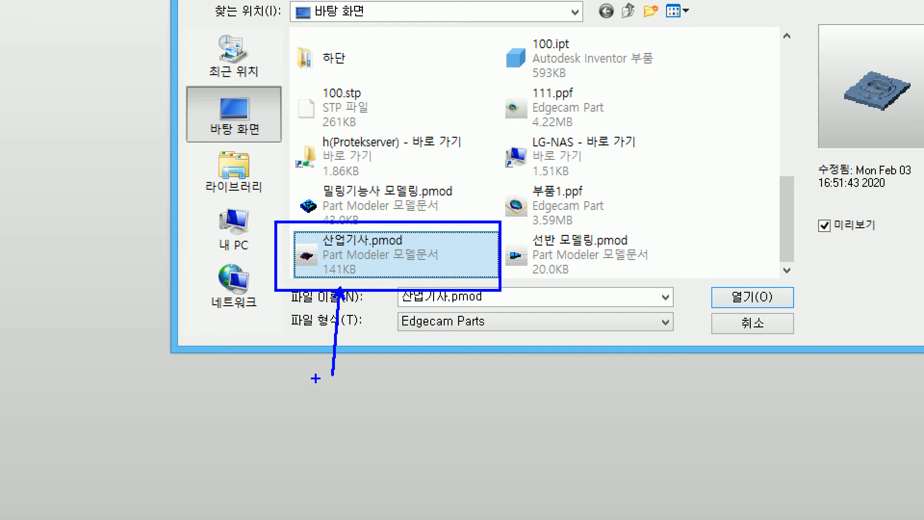
mouse_move(400, 380)
mouse_down()
mouse_move(338, 383)
mouse_move(329, 435)
mouse_up()
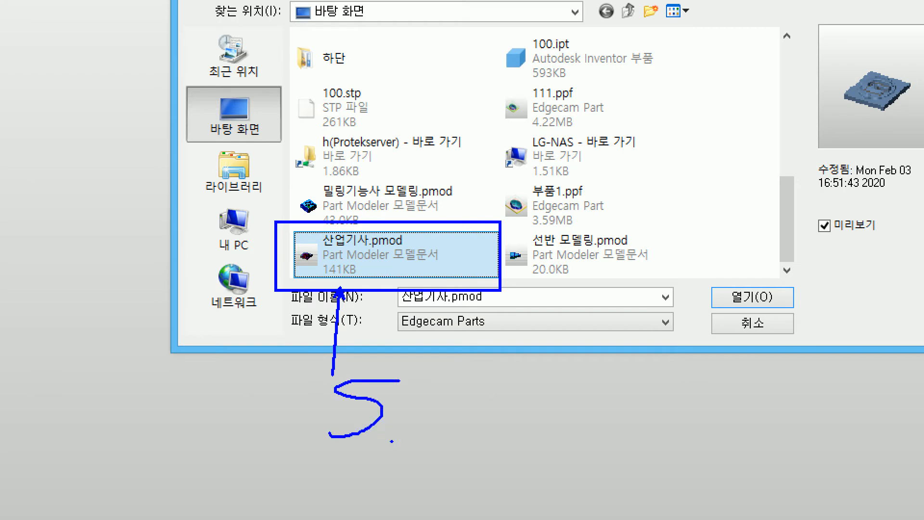
drag(393, 440, 467, 451)
mouse_move(423, 419)
mouse_down()
mouse_move(525, 390)
mouse_move(526, 479)
mouse_up()
mouse_move(303, 362)
mouse_down()
mouse_move(613, 506)
mouse_move(569, 492)
mouse_up()
drag(588, 454, 654, 450)
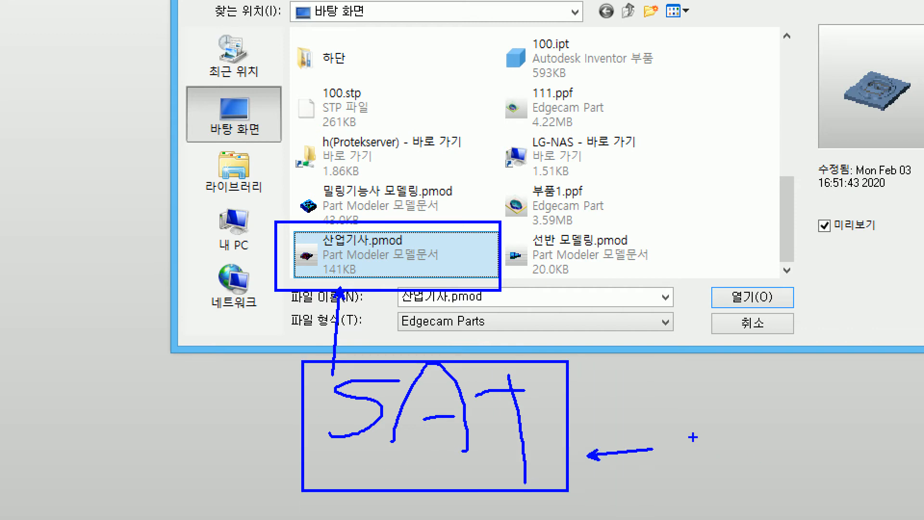
key(Escape)
click(552, 320)
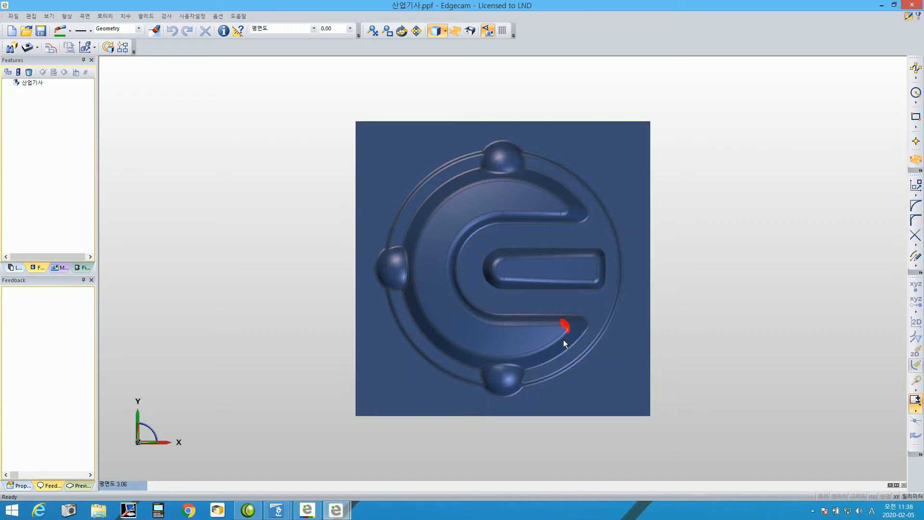
Change the model's view from plan to isometric (등각도).
right_click(123, 485)
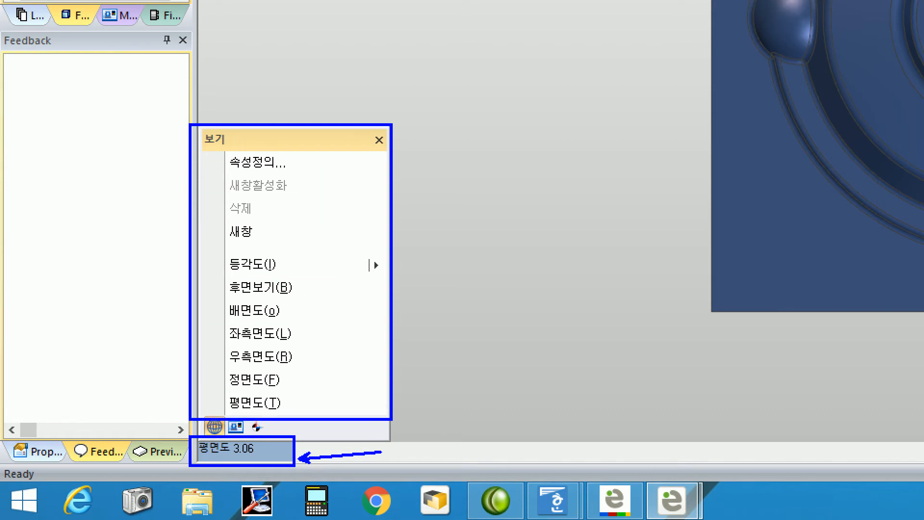
mouse_move(226, 251)
mouse_down()
mouse_move(278, 276)
mouse_move(303, 265)
mouse_move(366, 276)
mouse_up()
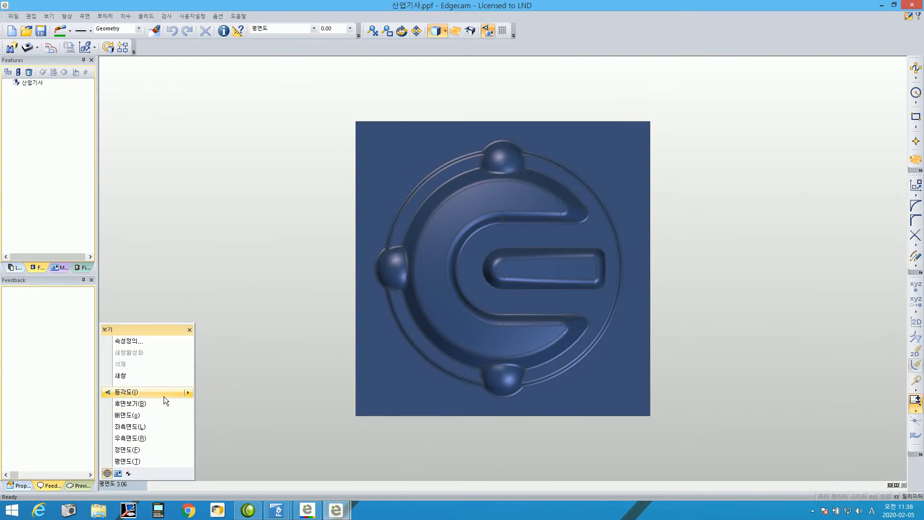
click(328, 274)
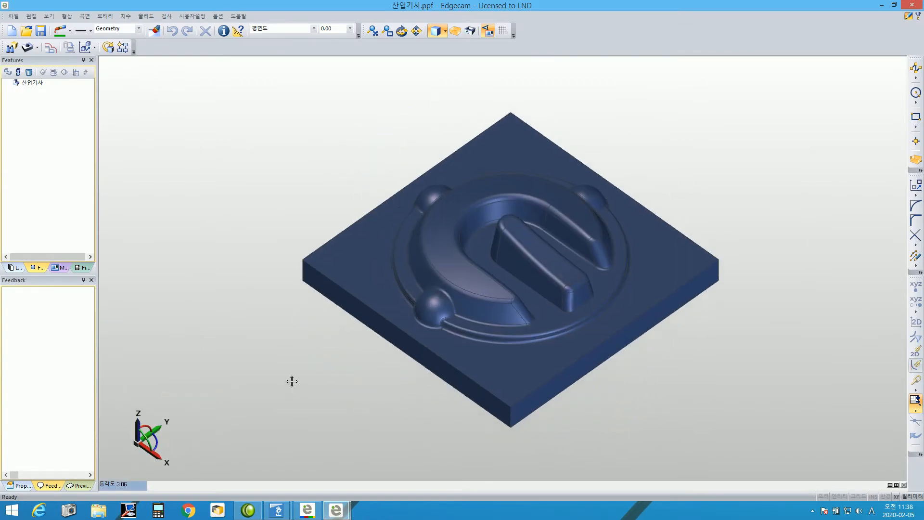
Check the origin marks in both views of the drawing in the NC data document, and return to Edgecam.
mouse_move(288, 514)
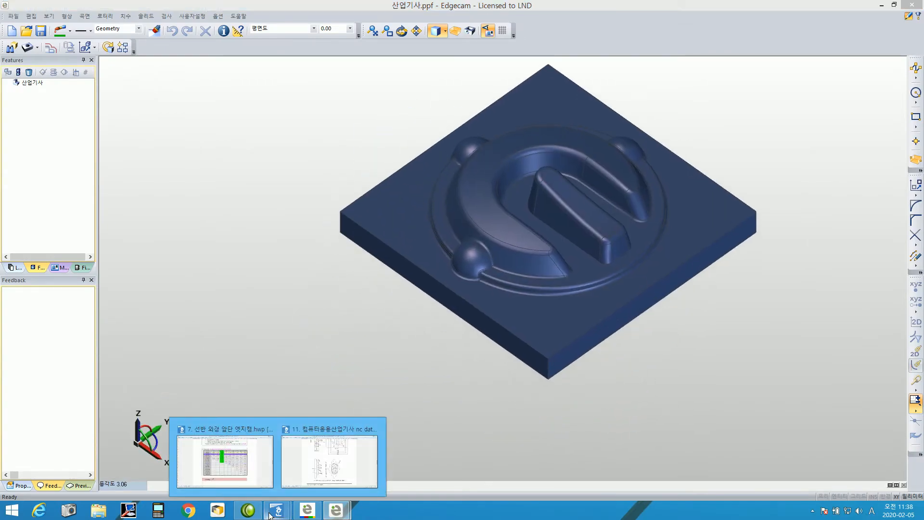
click(314, 463)
scroll(377, 385, up, 3)
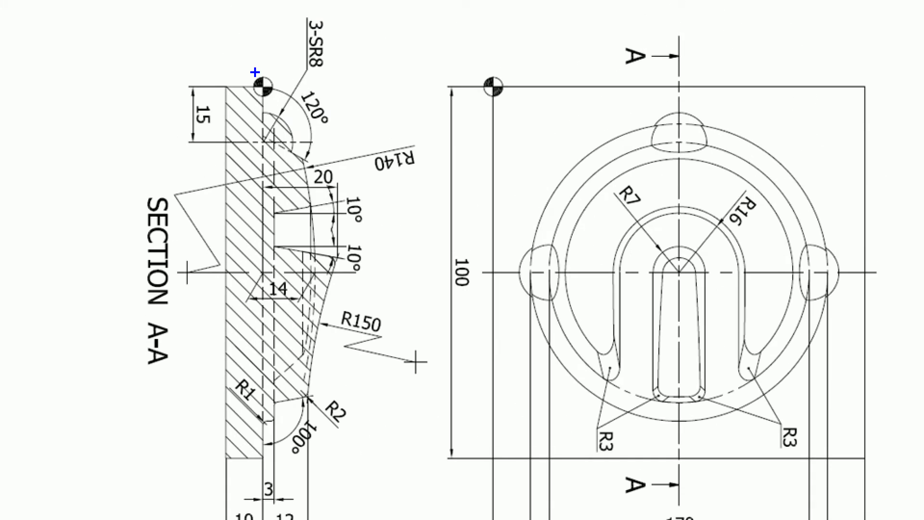
drag(267, 74, 295, 30)
drag(498, 74, 524, 34)
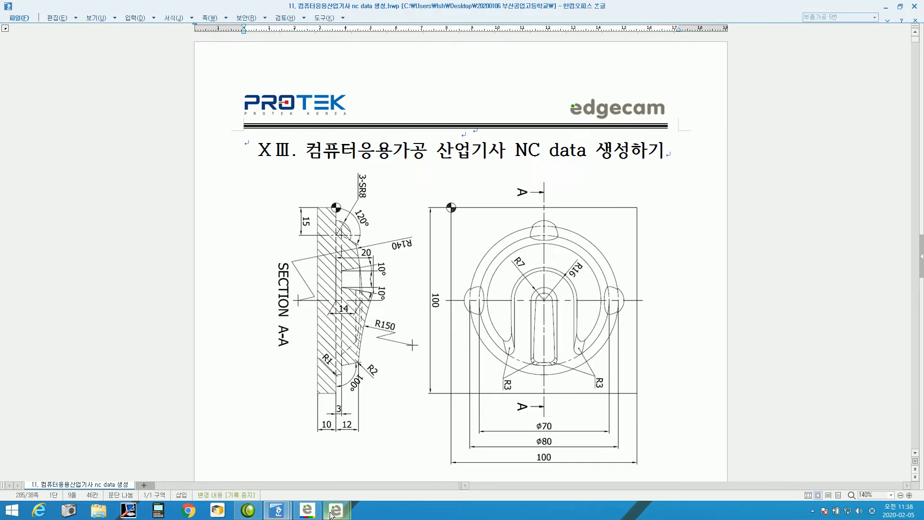
mouse_move(341, 513)
click(388, 478)
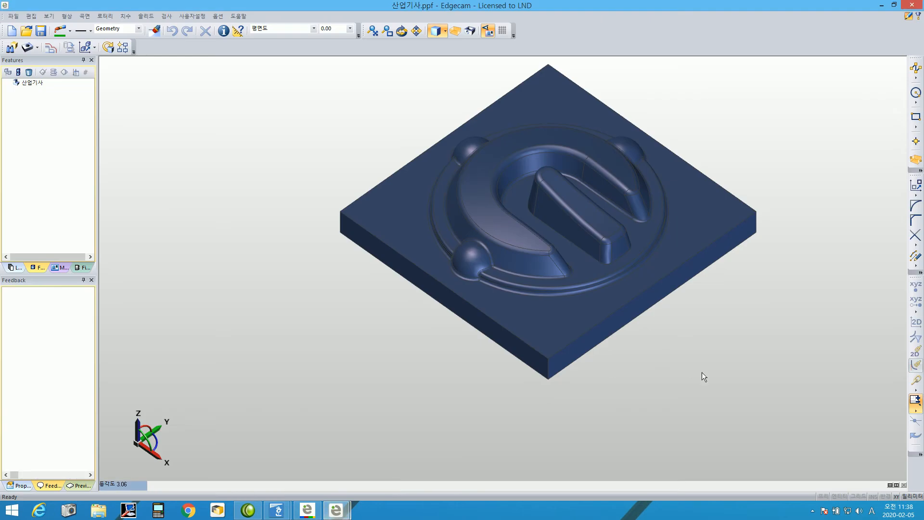
Start a dynamic (다이나믹) transform and select the entire part as the entities to move.
drag(658, 404, 644, 413)
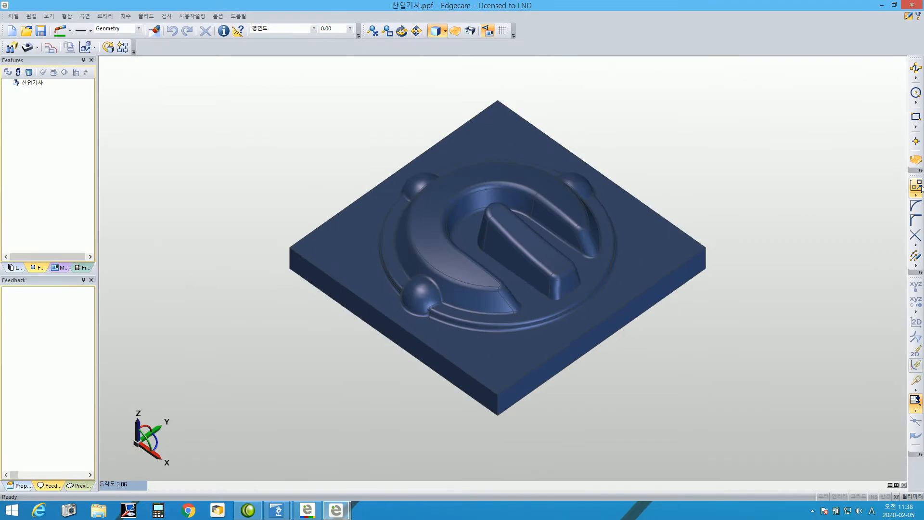
click(891, 263)
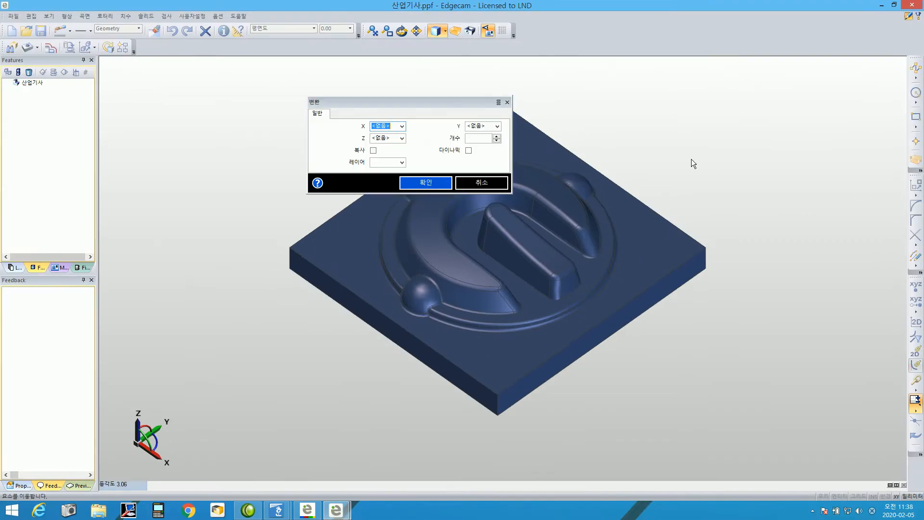
click(469, 151)
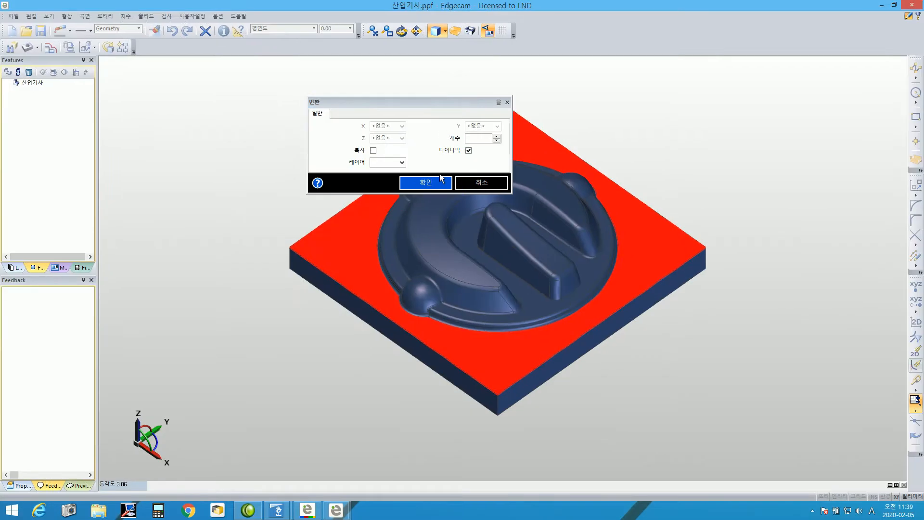
click(440, 177)
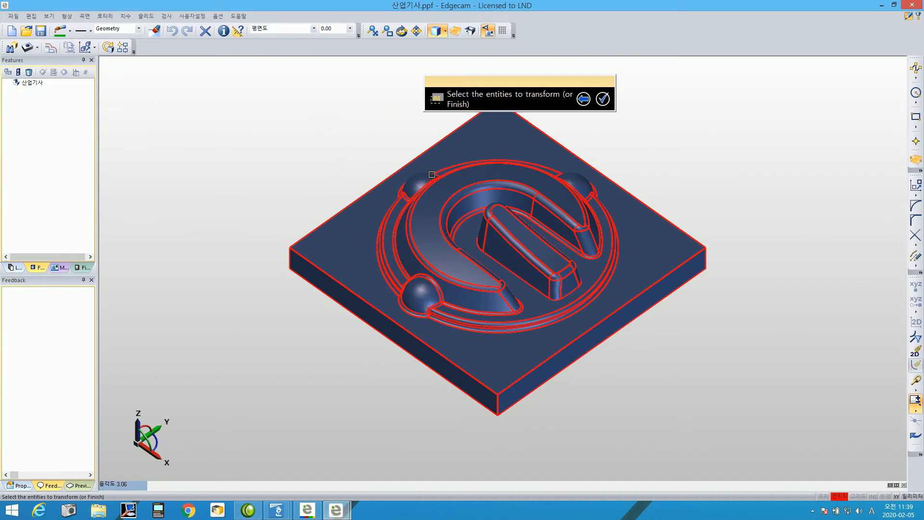
drag(458, 56, 449, 34)
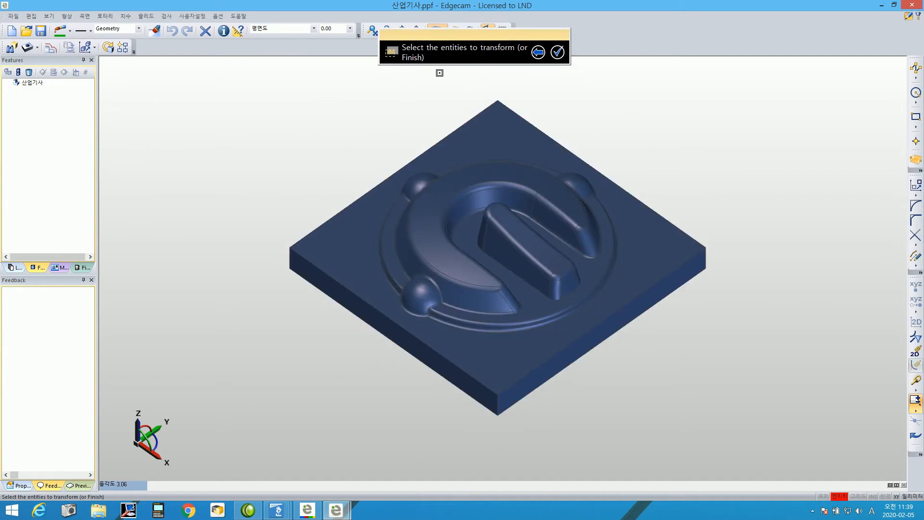
scroll(590, 186, down, 3)
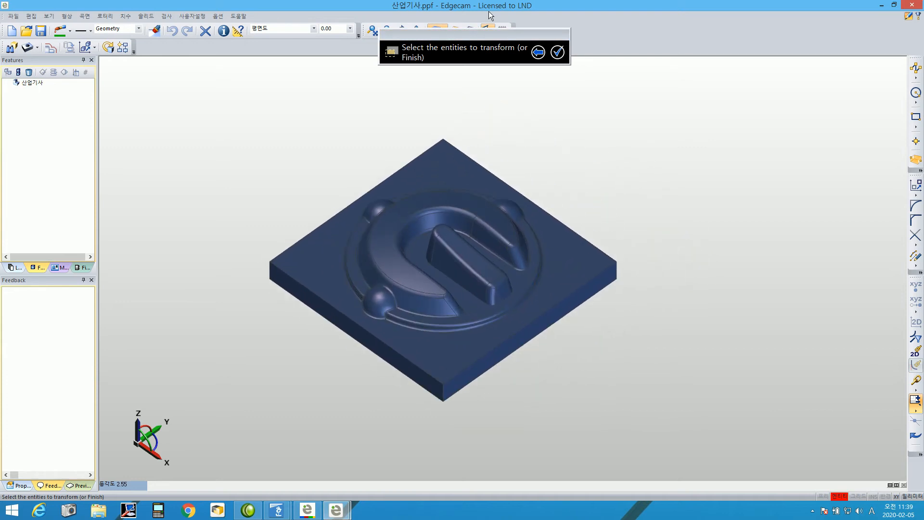
drag(200, 99, 794, 461)
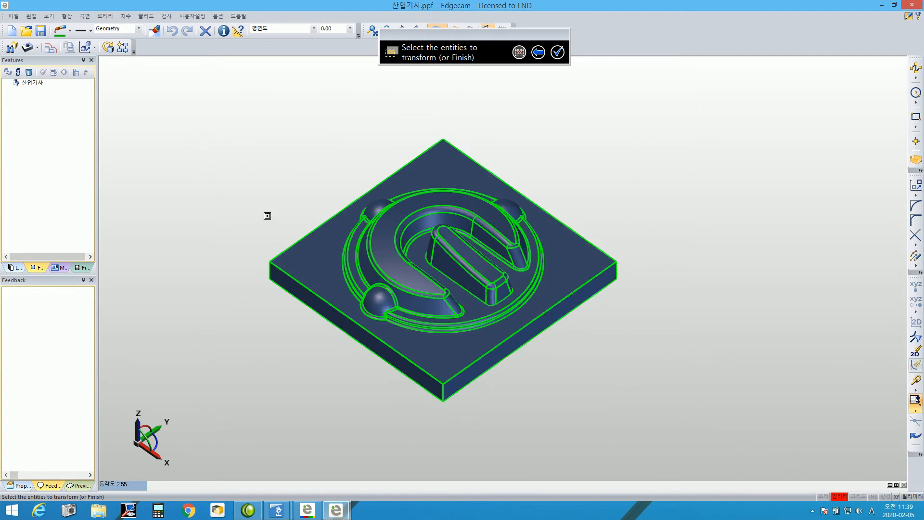
drag(216, 145, 718, 405)
click(559, 52)
drag(489, 32, 487, 72)
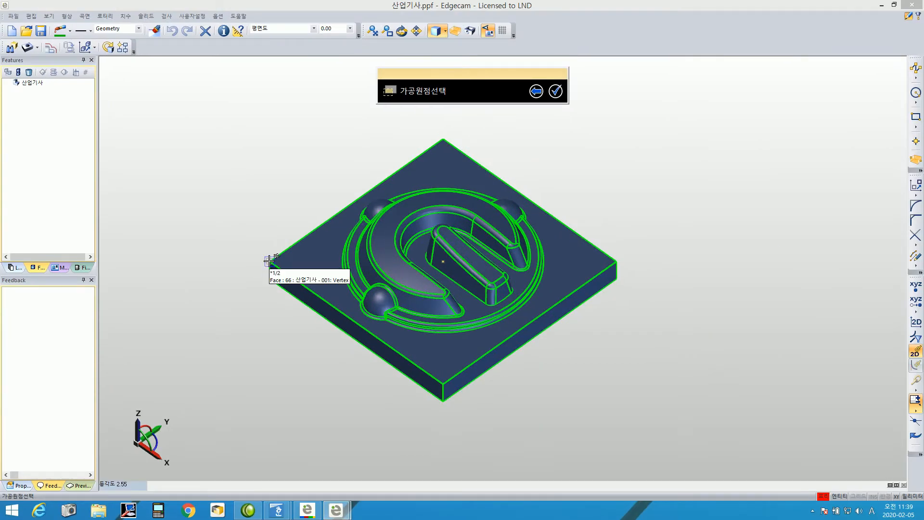
Move the part from the top face's corner vertex marked as origin in the drawing to absolute X0, Y0, Z0.
click(268, 261)
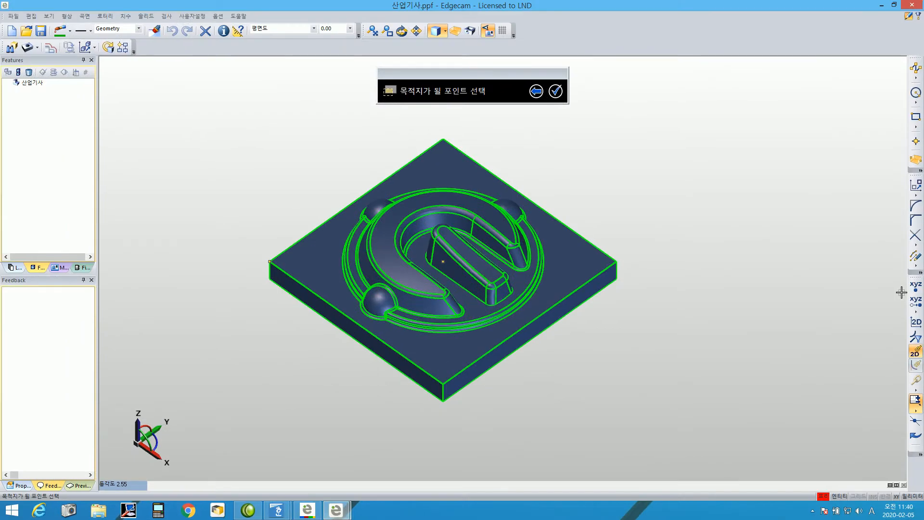
click(908, 252)
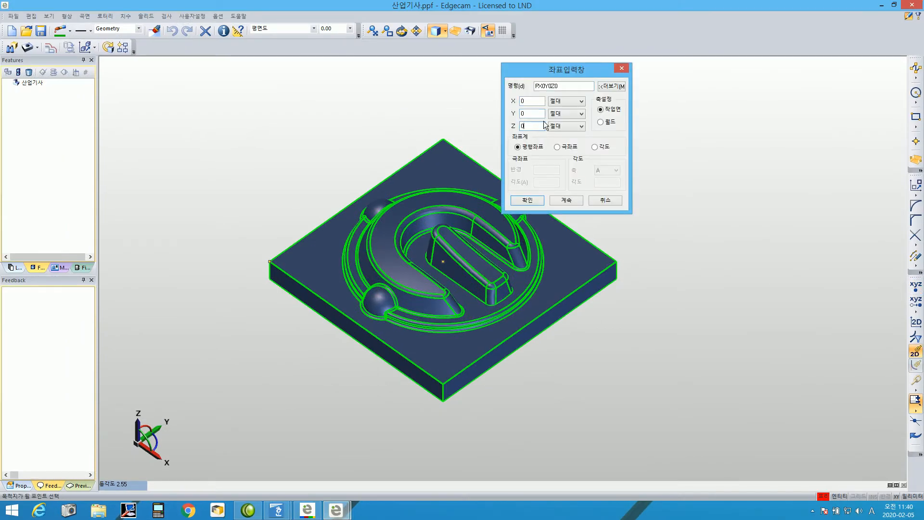
drag(561, 74, 665, 98)
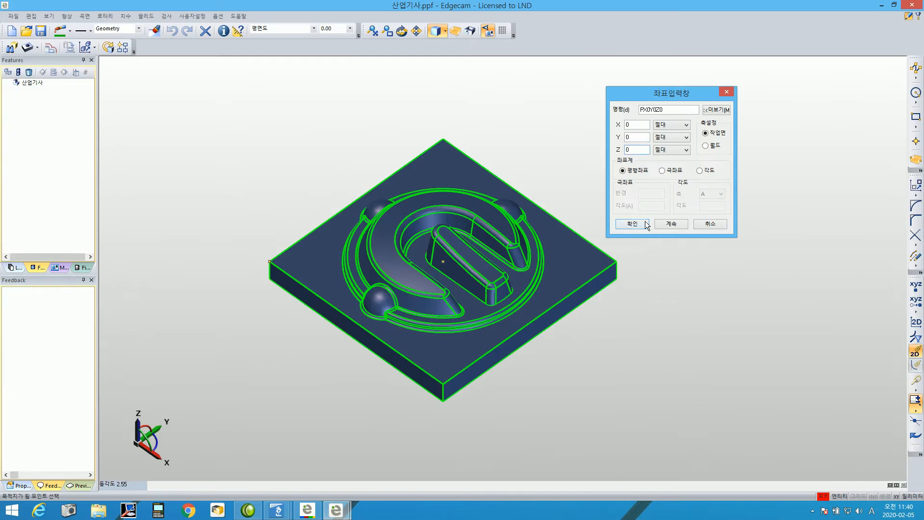
click(632, 224)
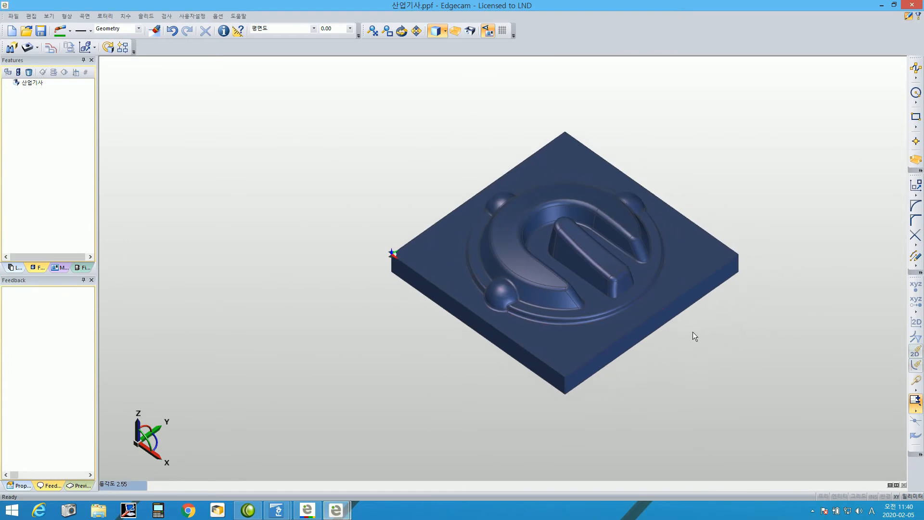
drag(689, 337, 653, 345)
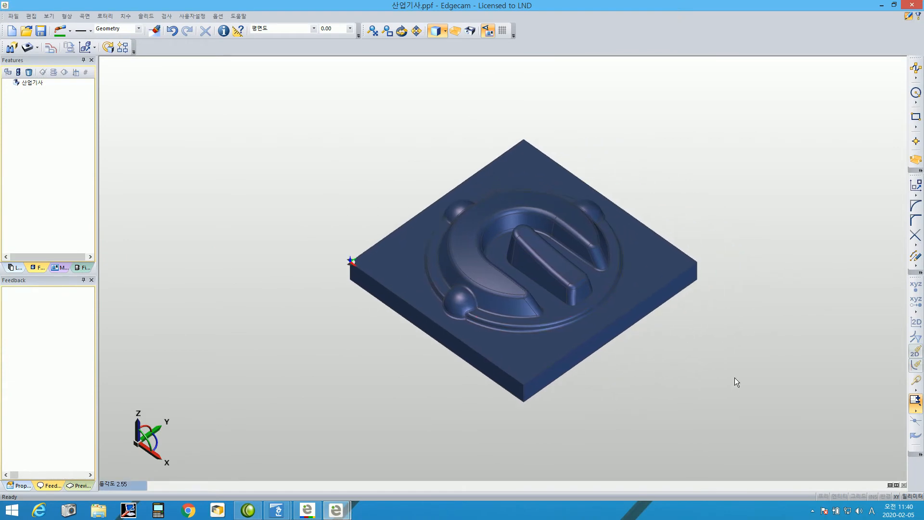
middle_drag(756, 353, 714, 365)
scroll(714, 366, down, 1)
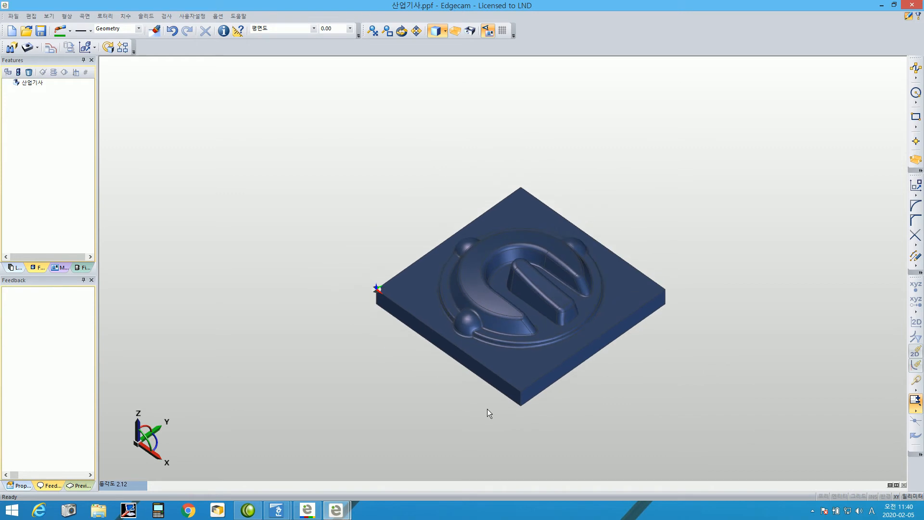
scroll(360, 396, up, 1)
Check the origin marks and the stock size requirement in the NC data document, and return to Edgecam.
mouse_move(282, 515)
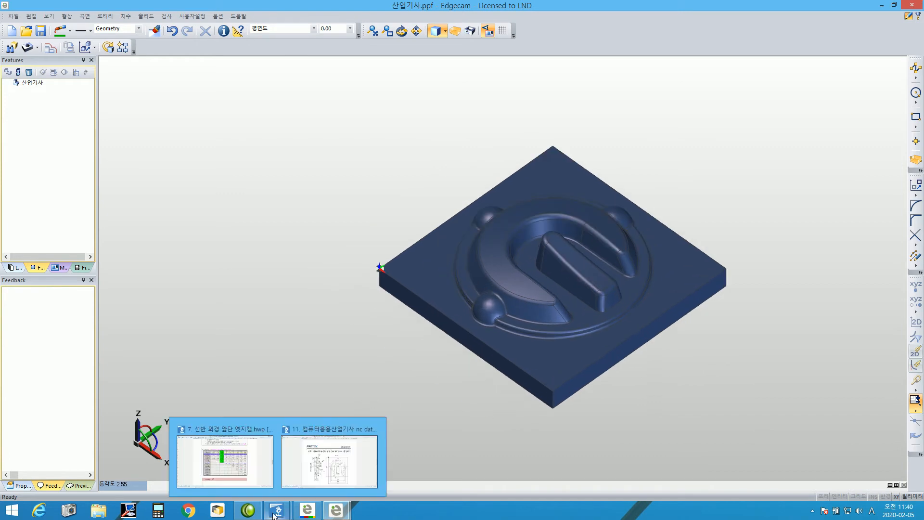
click(349, 429)
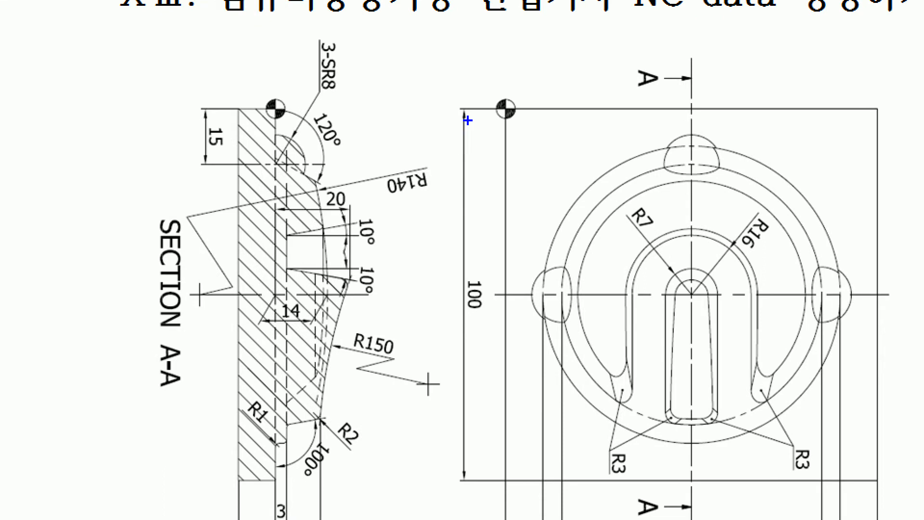
ctrl+drag(478, 82, 525, 133)
ctrl+shift+drag(291, 105, 323, 71)
scroll(440, 280, down, 10)
scroll(439, 279, down, 20)
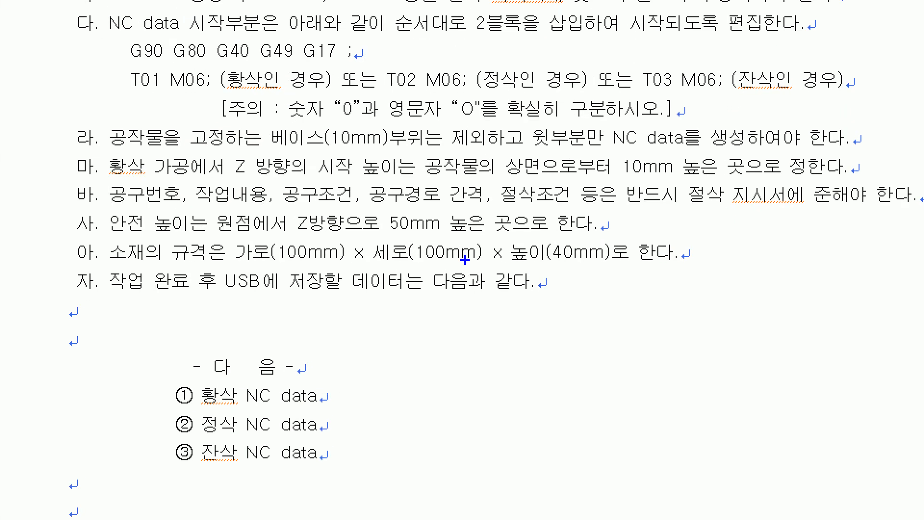
ctrl+drag(467, 239, 514, 257)
ctrl+drag(608, 271, 610, 272)
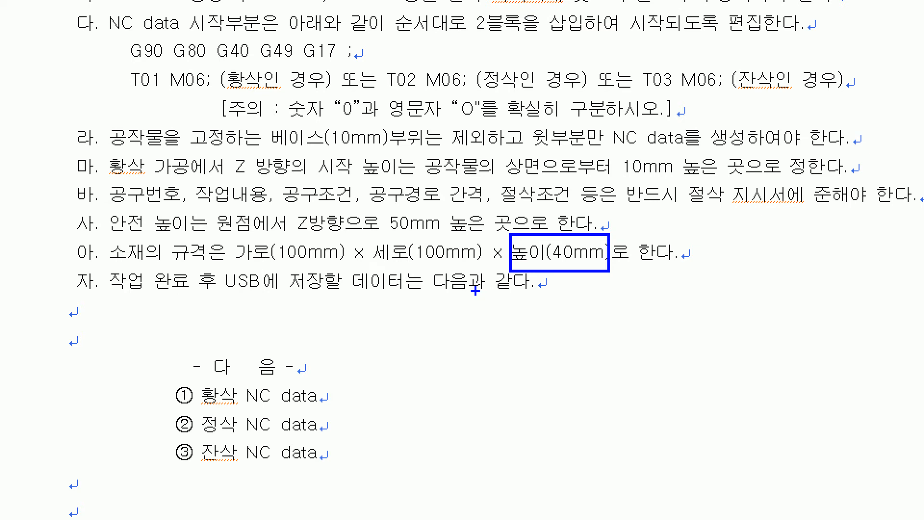
key(Escape)
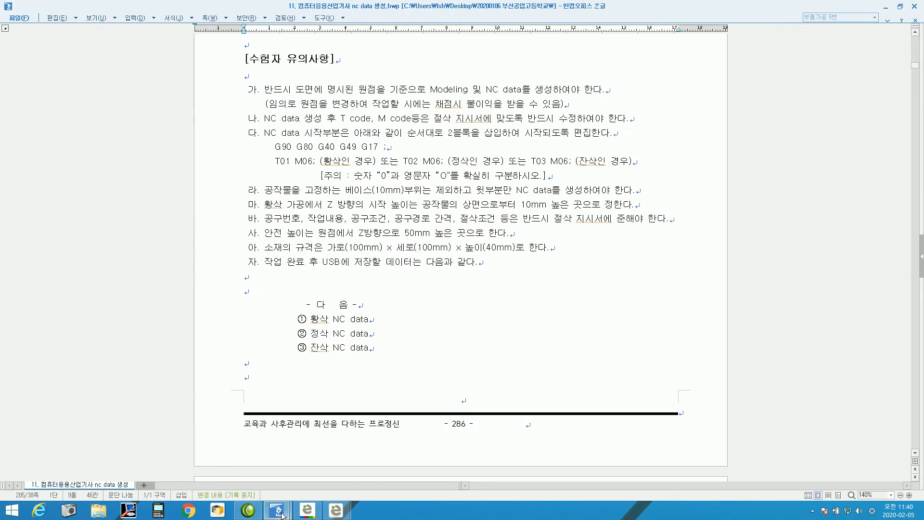
mouse_move(332, 514)
click(377, 484)
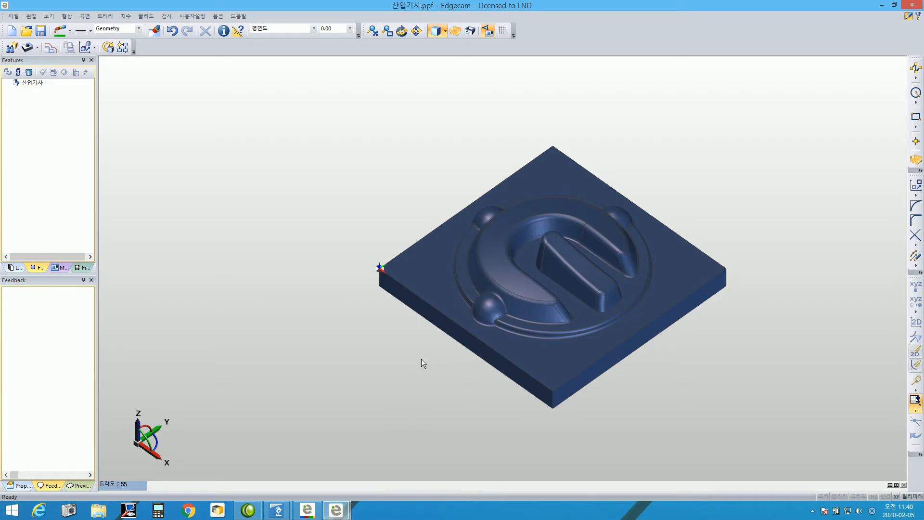
Set the display tolerance (표시공차) to 0.001 in the general preferences (환경설정) and confirm.
drag(346, 357, 323, 350)
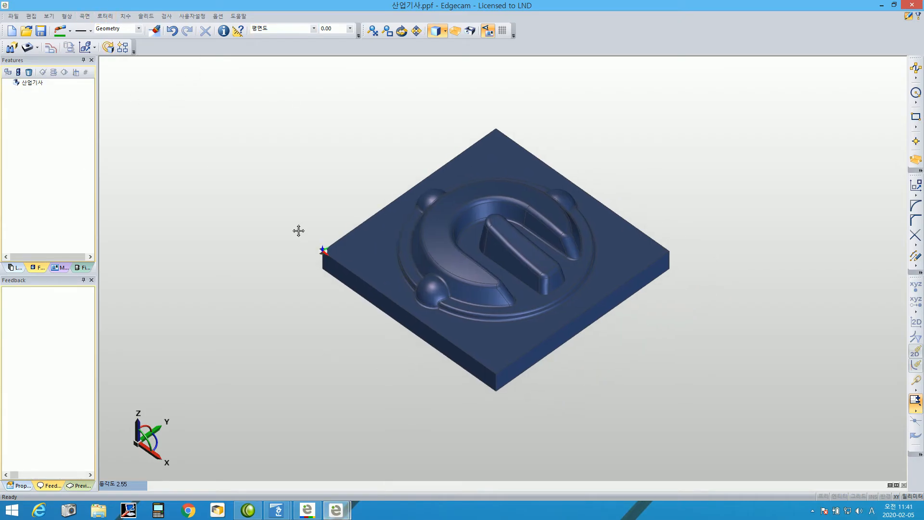
middle_drag(298, 231, 288, 238)
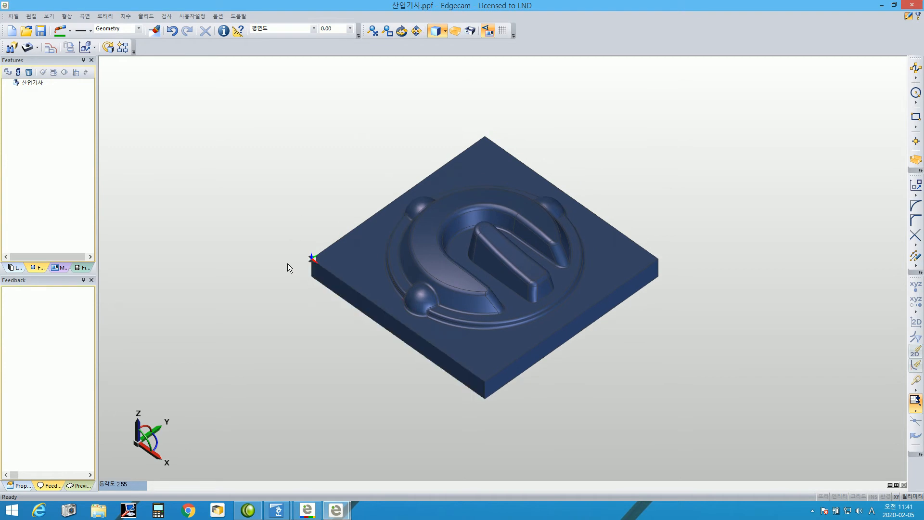
click(218, 15)
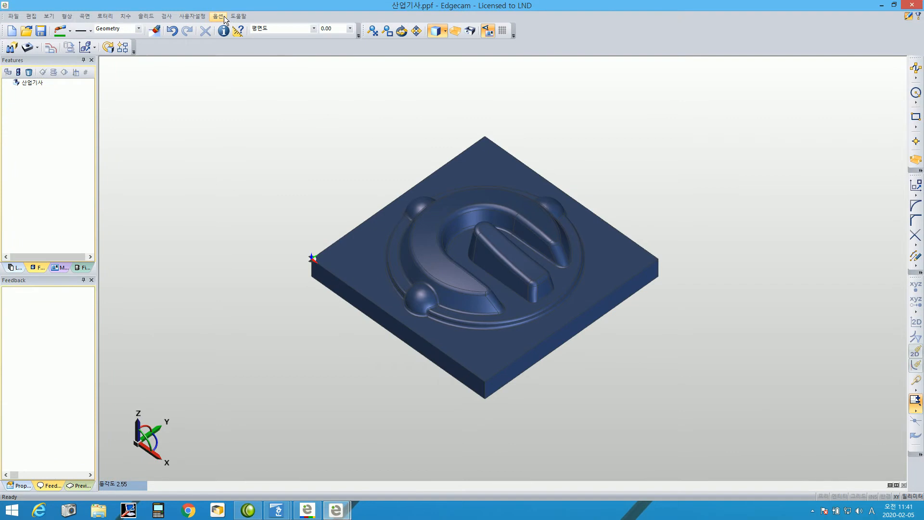
click(218, 16)
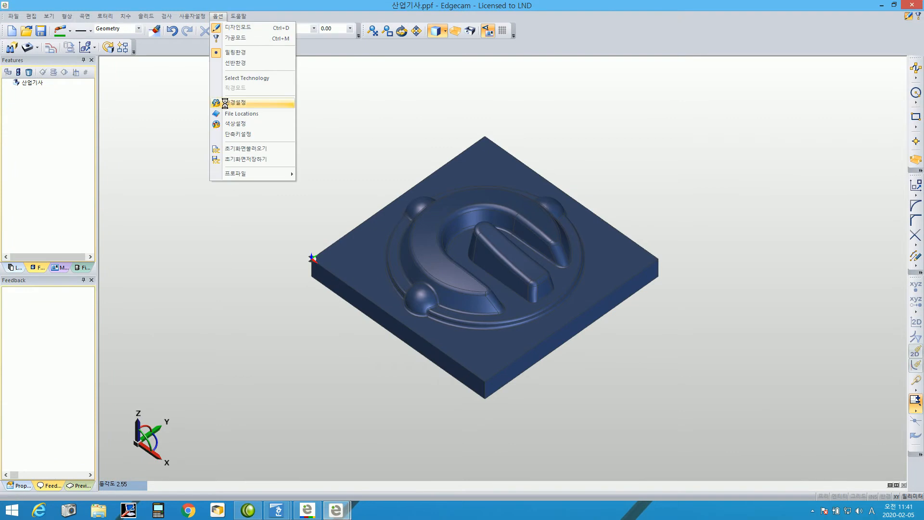
click(227, 103)
double_click(496, 183)
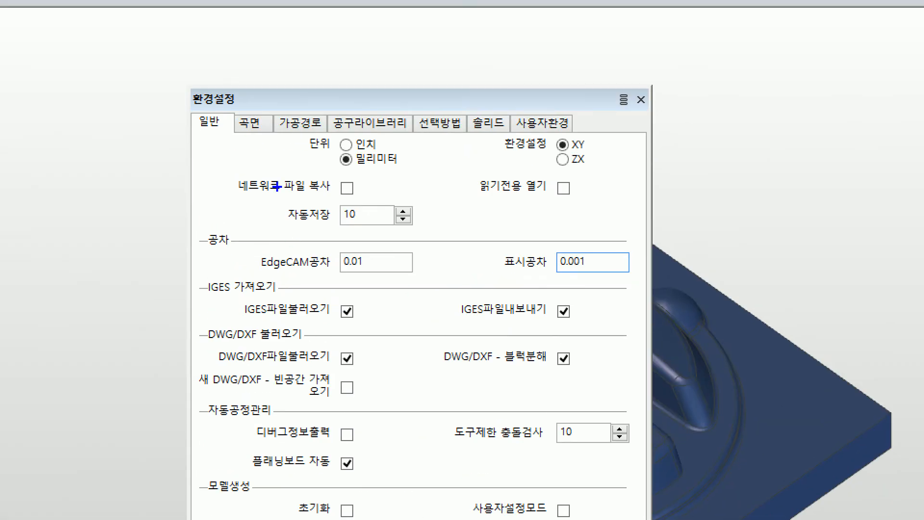
drag(201, 132, 244, 136)
mouse_move(497, 250)
mouse_down()
mouse_move(621, 288)
mouse_move(617, 275)
mouse_up()
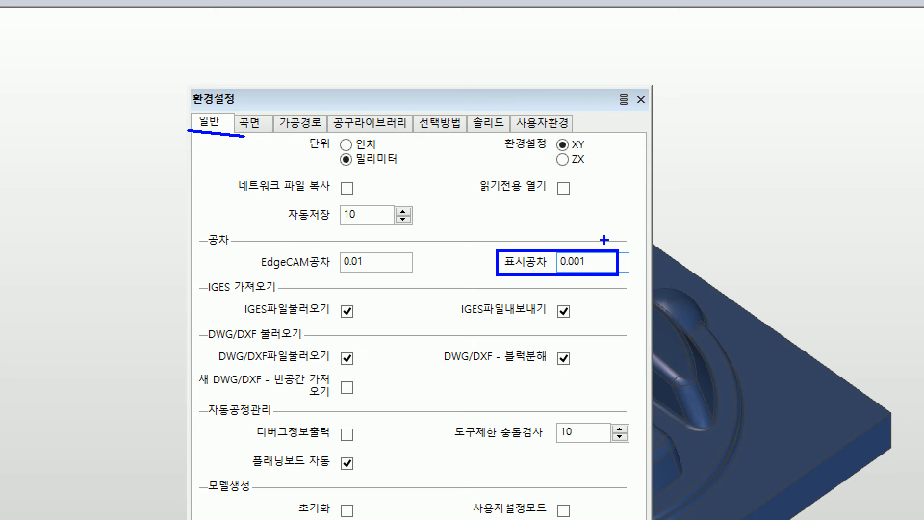
drag(595, 247, 633, 156)
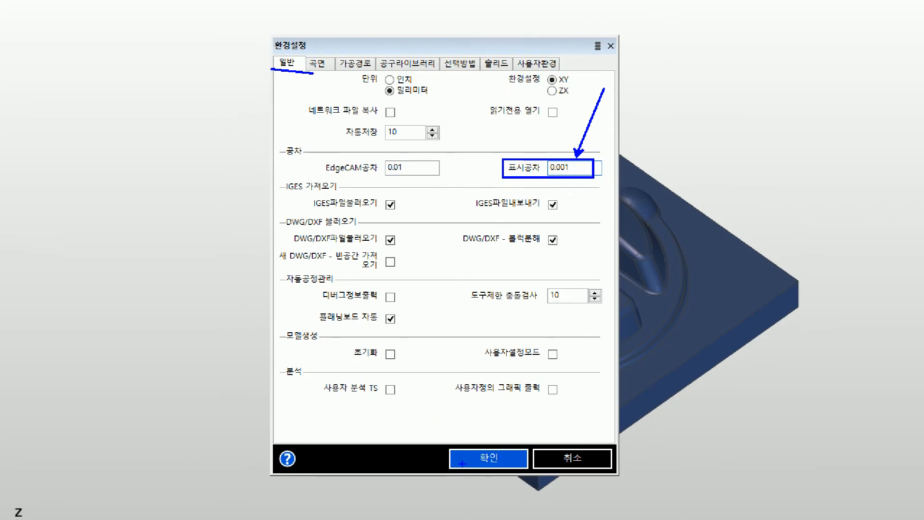
drag(472, 445, 478, 387)
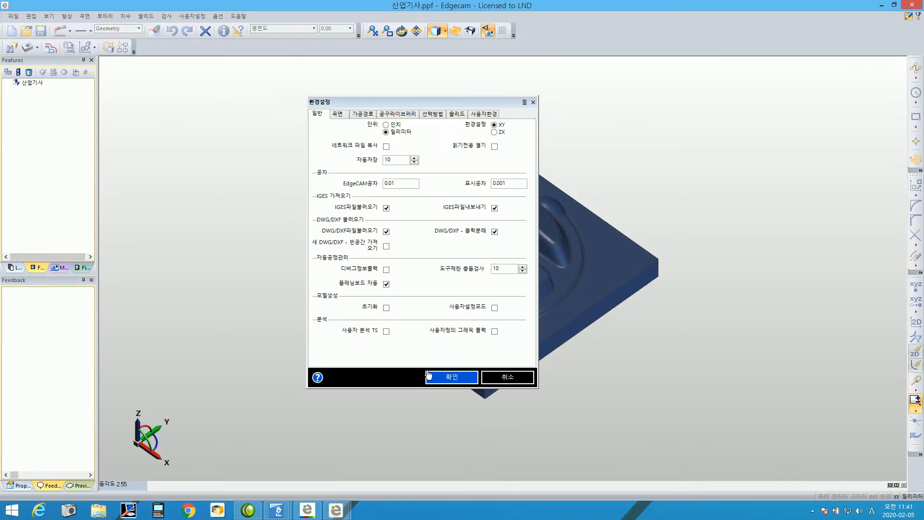
click(458, 455)
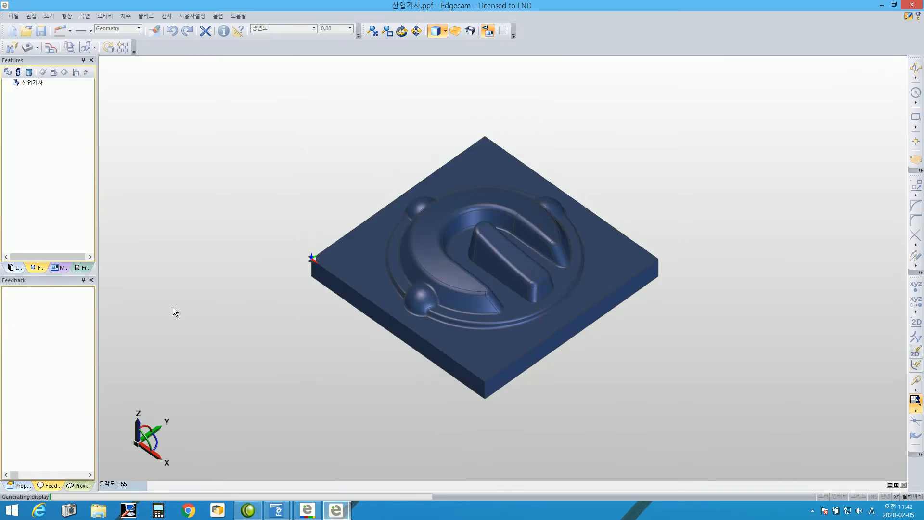
Regenerate (재생성) the model display.
click(50, 17)
mouse_move(79, 204)
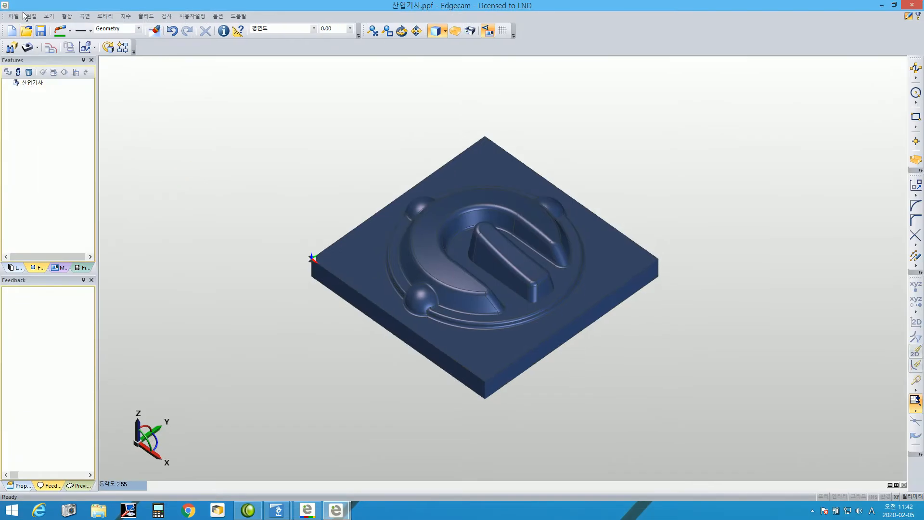
click(97, 20)
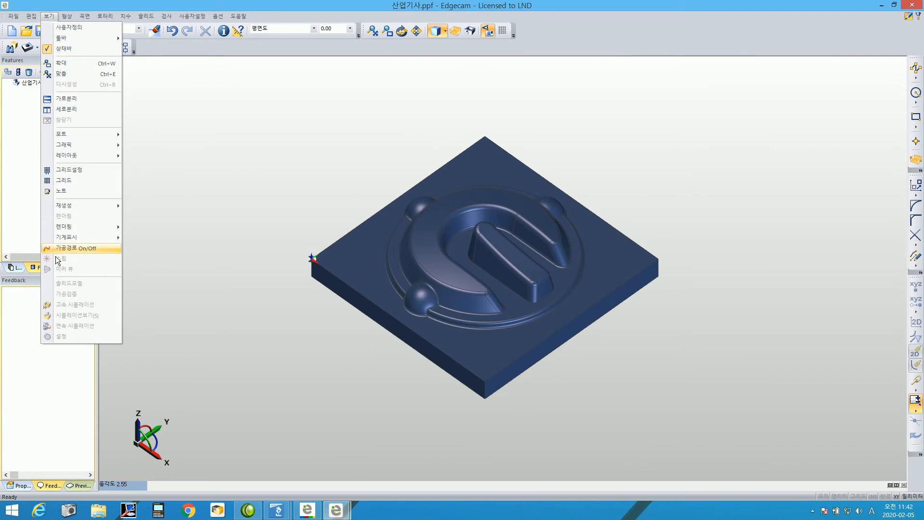
mouse_move(105, 204)
click(141, 206)
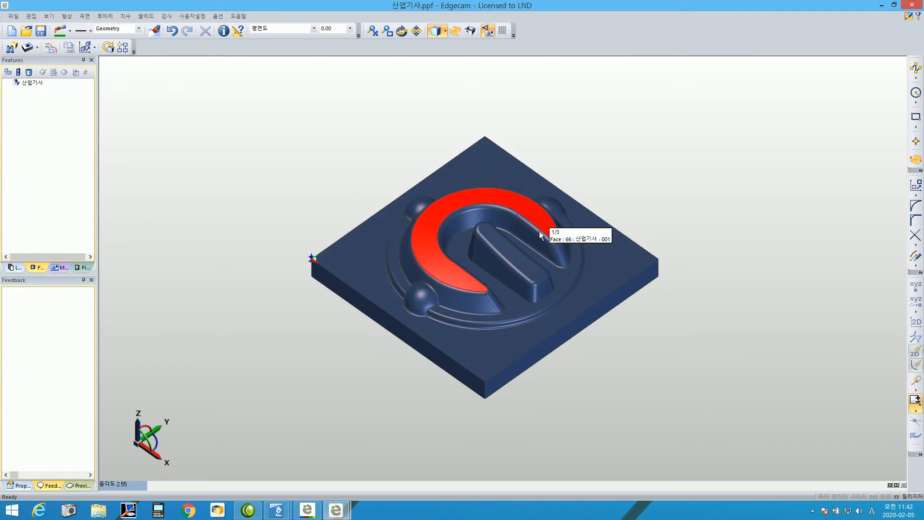
Create automatic (자동소재설정) box (박스) stock around the part on the Stock layer with all box offsets at 0.0.
middle_drag(767, 370, 759, 381)
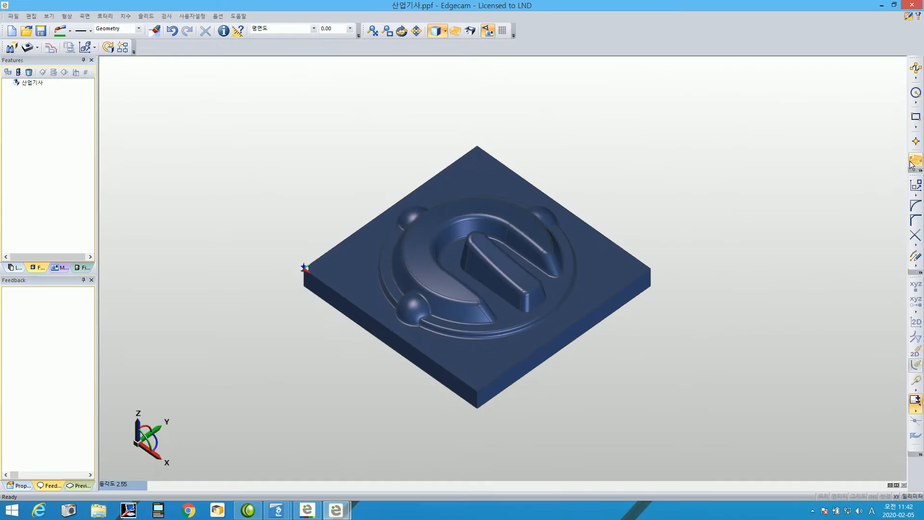
click(883, 270)
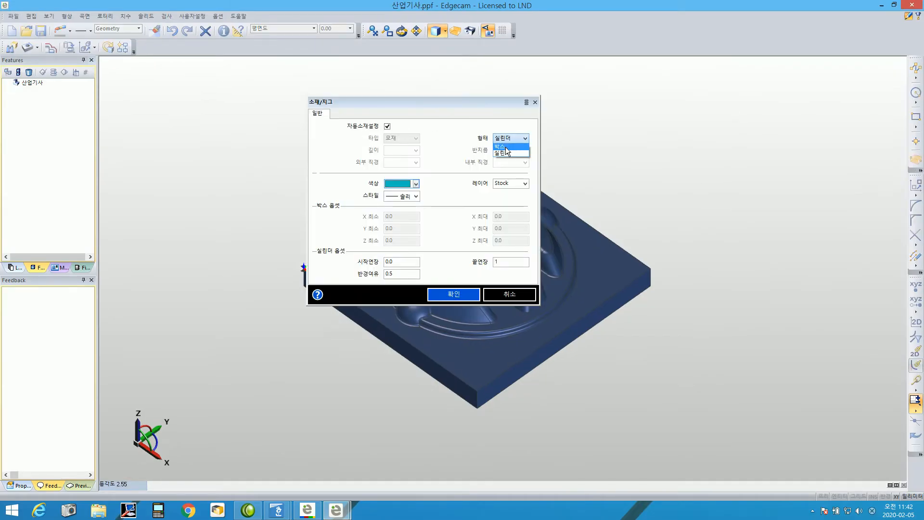
click(502, 146)
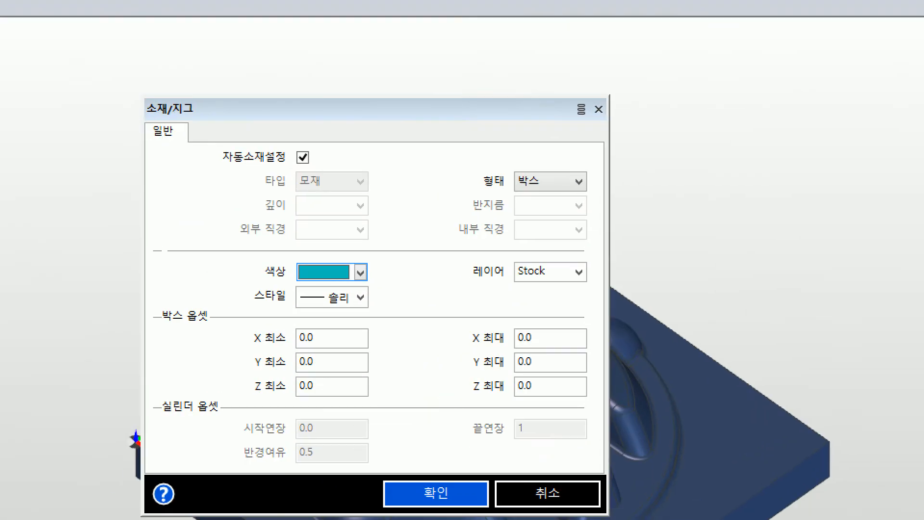
drag(226, 117, 342, 158)
mouse_move(490, 148)
mouse_down()
mouse_move(610, 175)
mouse_move(729, 169)
mouse_up()
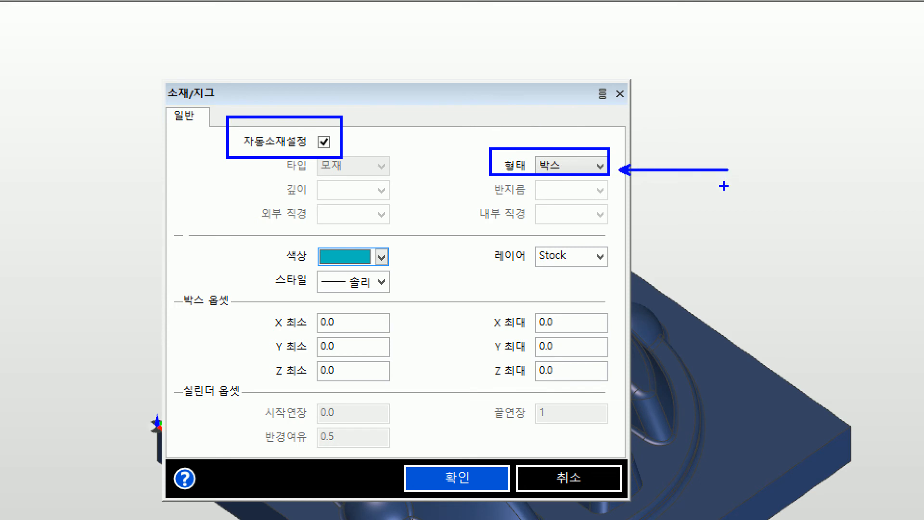
mouse_move(265, 303)
mouse_down()
mouse_move(447, 359)
mouse_move(608, 386)
mouse_up()
mouse_move(343, 297)
mouse_down()
mouse_move(348, 311)
mouse_move(388, 290)
mouse_up()
mouse_move(358, 332)
mouse_down()
mouse_move(370, 346)
mouse_move(385, 338)
mouse_move(379, 370)
mouse_up()
mouse_move(560, 292)
mouse_down()
mouse_move(564, 304)
mouse_move(619, 289)
mouse_up()
mouse_move(567, 339)
mouse_down()
mouse_move(596, 343)
mouse_move(582, 362)
mouse_up()
drag(440, 432, 440, 456)
drag(436, 445, 445, 444)
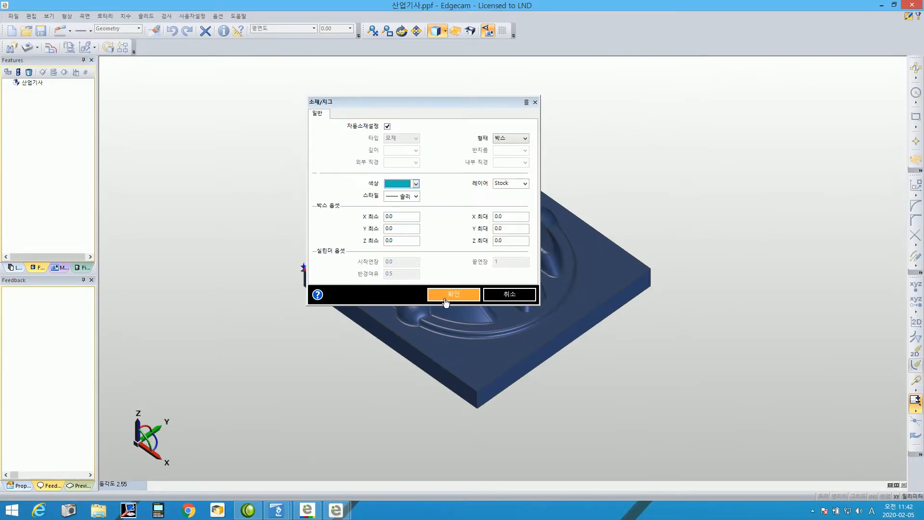
click(457, 478)
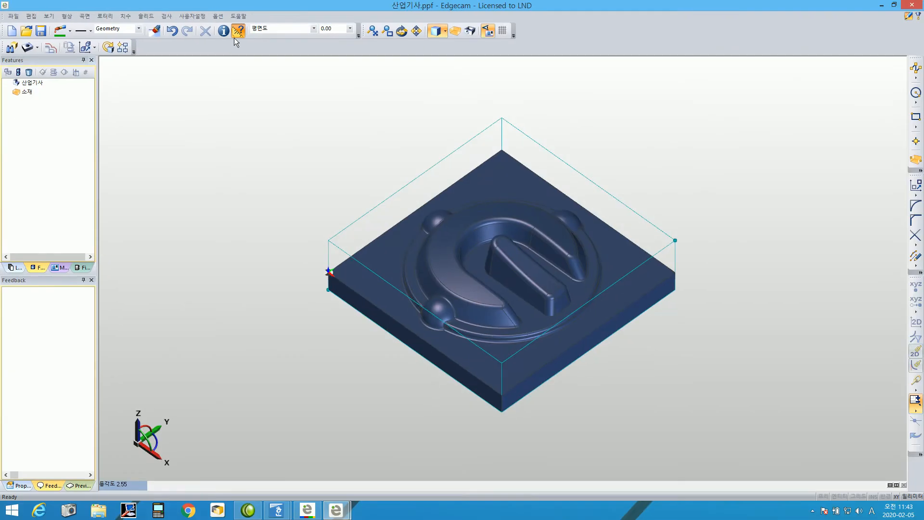
Measure the stock box's height between its upper and lower corners on the vertical edge beside the part's origin.
click(469, 140)
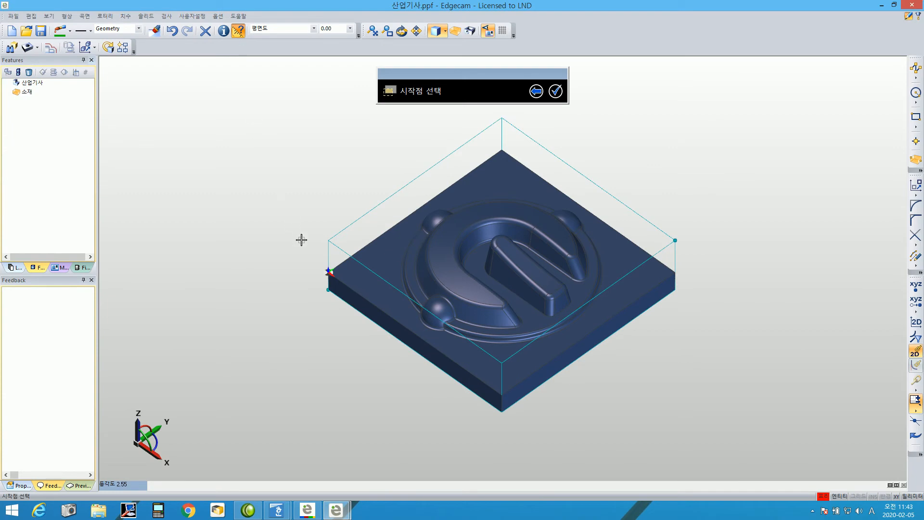
click(329, 241)
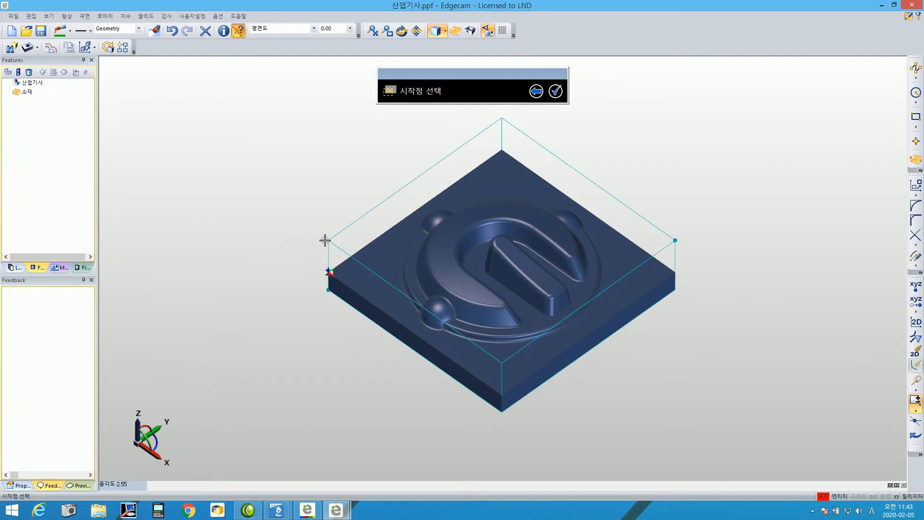
click(327, 240)
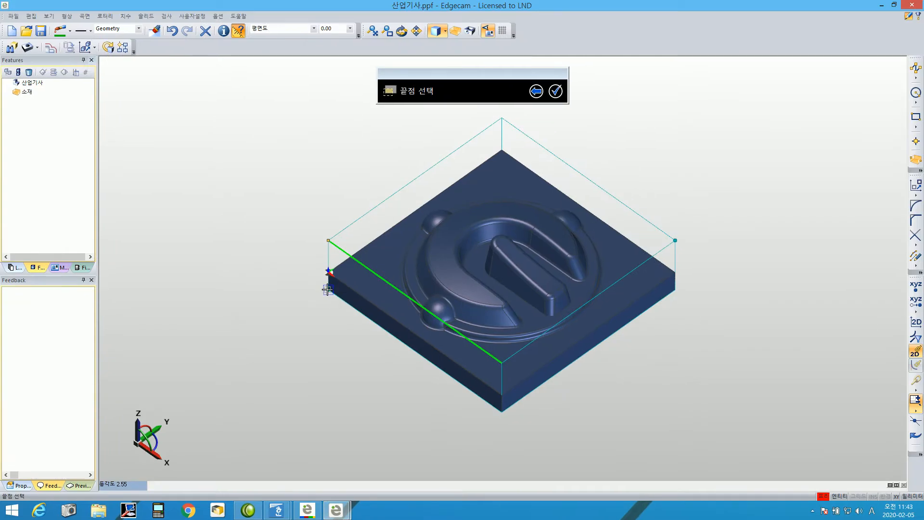
click(327, 289)
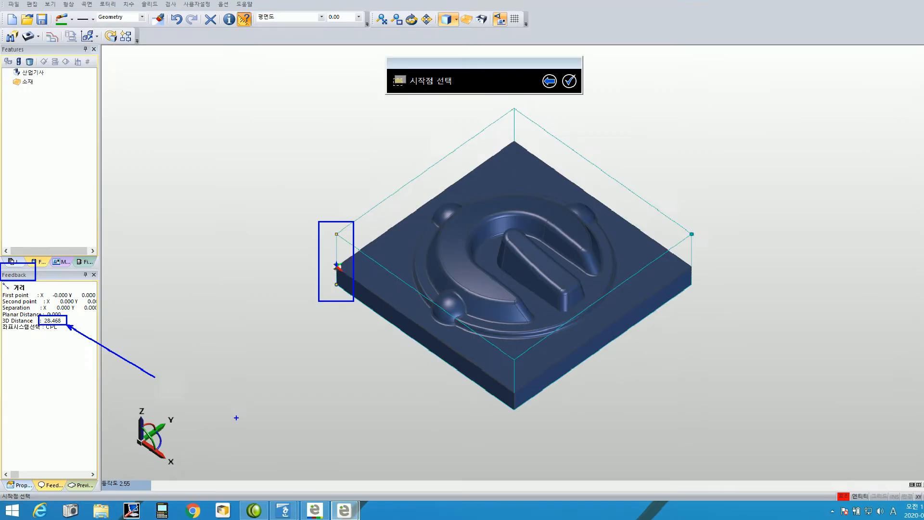
key(Escape)
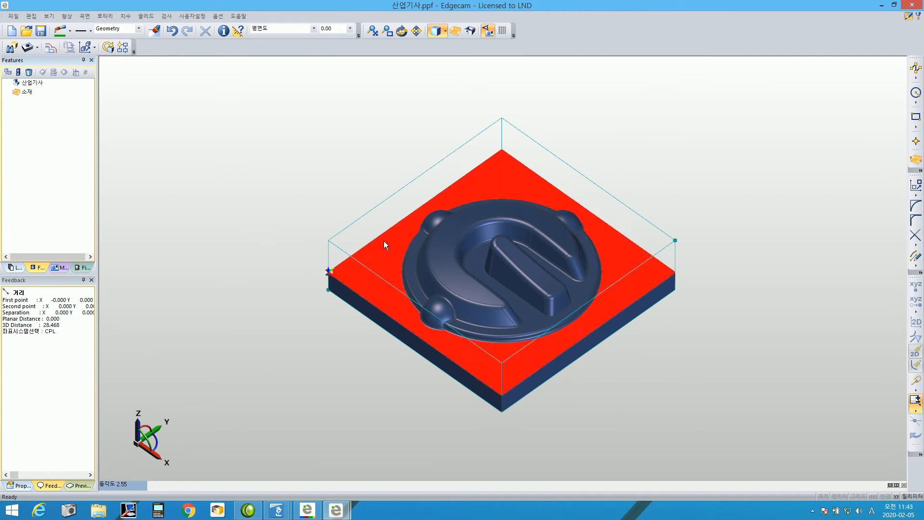
right_click(32, 92)
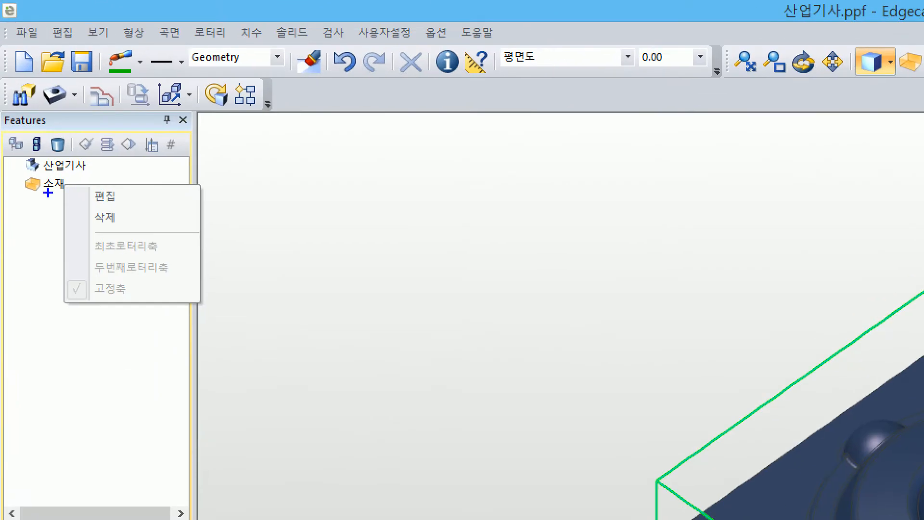
drag(10, 199, 56, 199)
drag(2, 102, 56, 131)
mouse_move(42, 203)
mouse_down()
mouse_move(12, 188)
mouse_move(54, 166)
mouse_move(61, 201)
mouse_up()
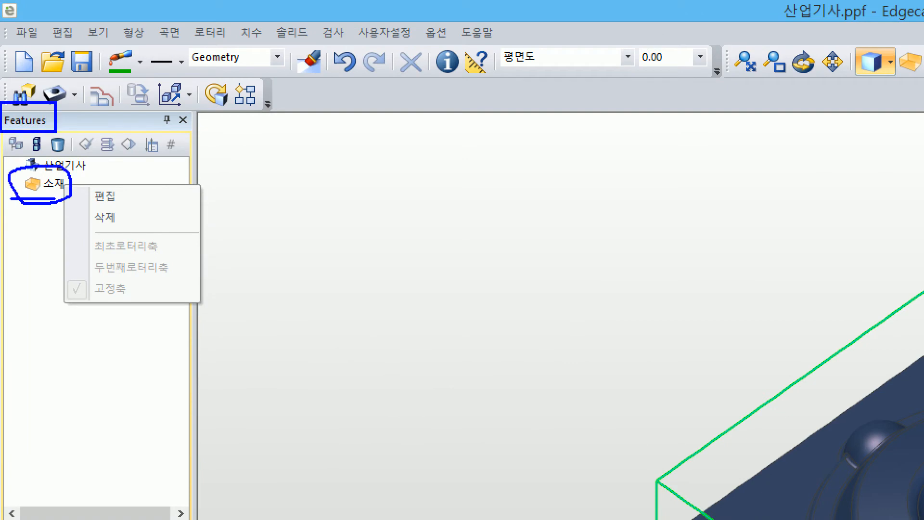
mouse_move(86, 181)
mouse_down()
mouse_move(124, 209)
mouse_move(361, 240)
mouse_up()
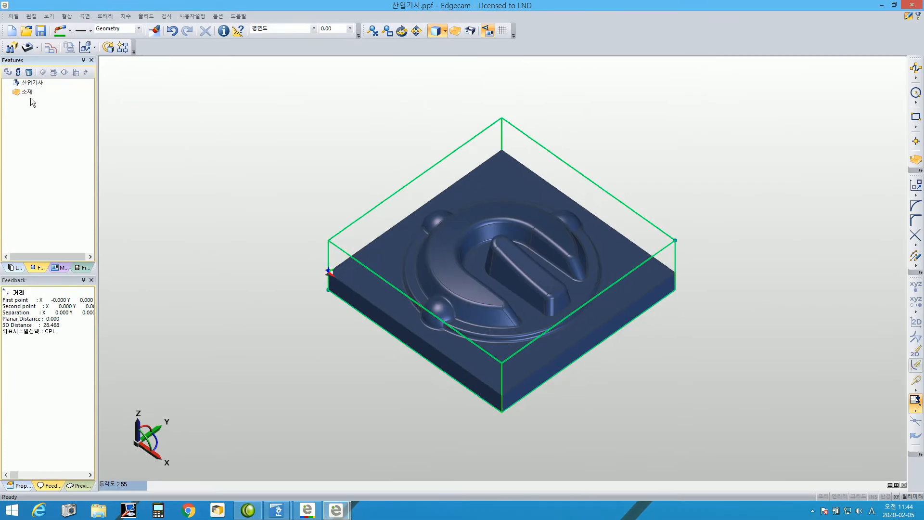
Edit the stock (소재) and set its maximum Z box offset (Z 최대) to 40-28.468.
right_click(41, 92)
click(58, 99)
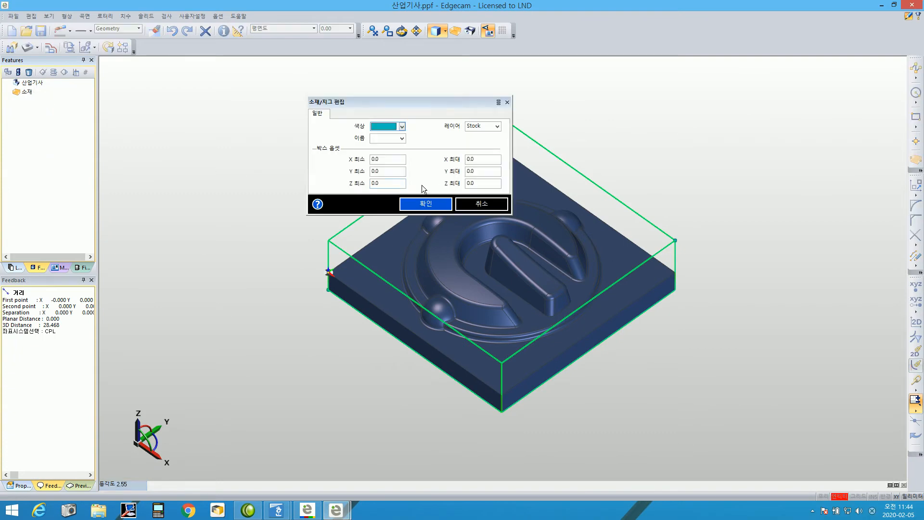
drag(474, 186, 453, 187)
drag(447, 103, 262, 140)
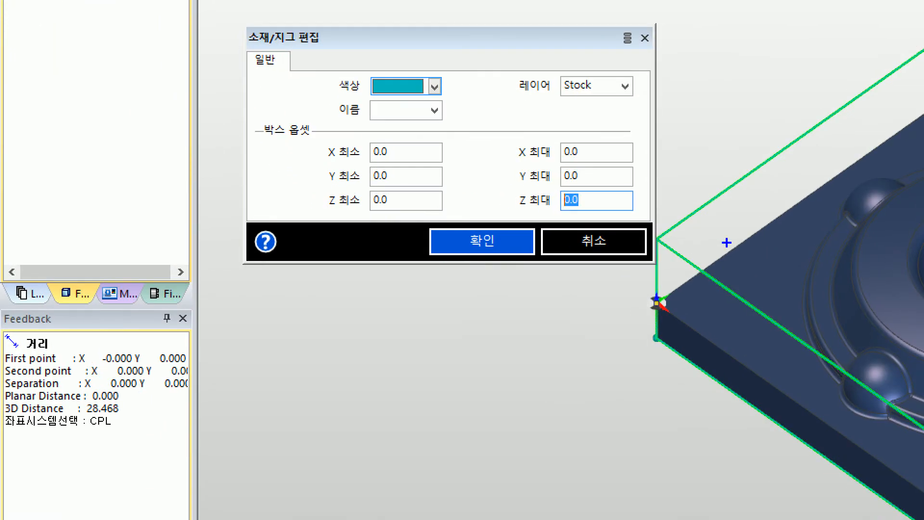
mouse_move(357, 200)
mouse_down()
mouse_move(346, 224)
mouse_move(376, 220)
mouse_up()
drag(369, 205, 357, 243)
drag(776, 188, 787, 196)
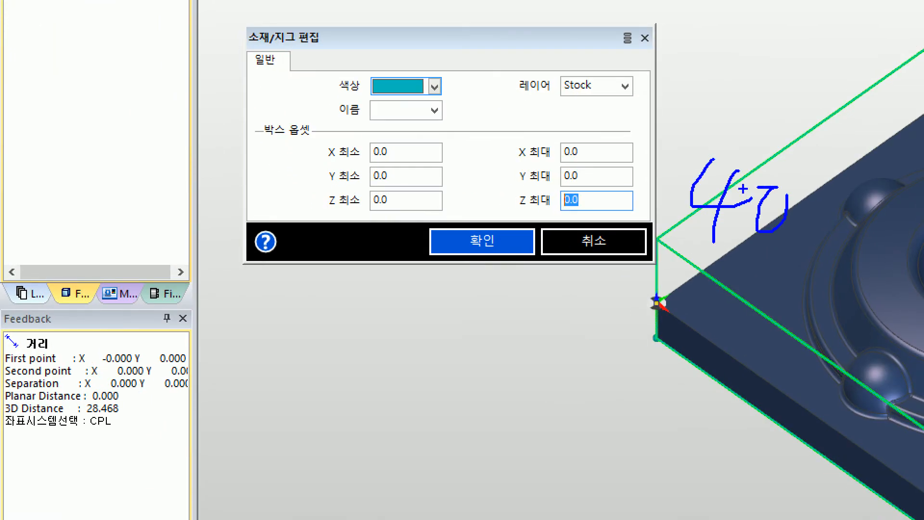
drag(507, 212, 667, 212)
key(Escape)
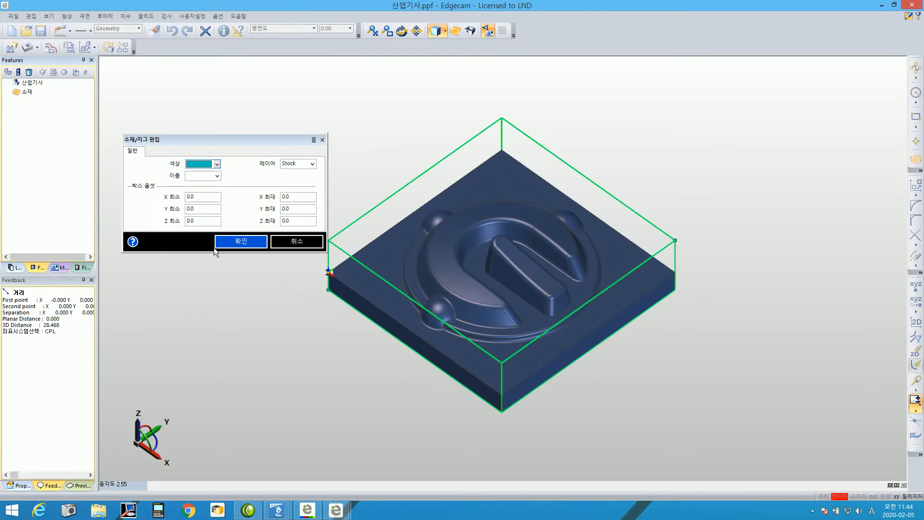
double_click(288, 225)
text(40-28)
drag(201, 144, 92, 155)
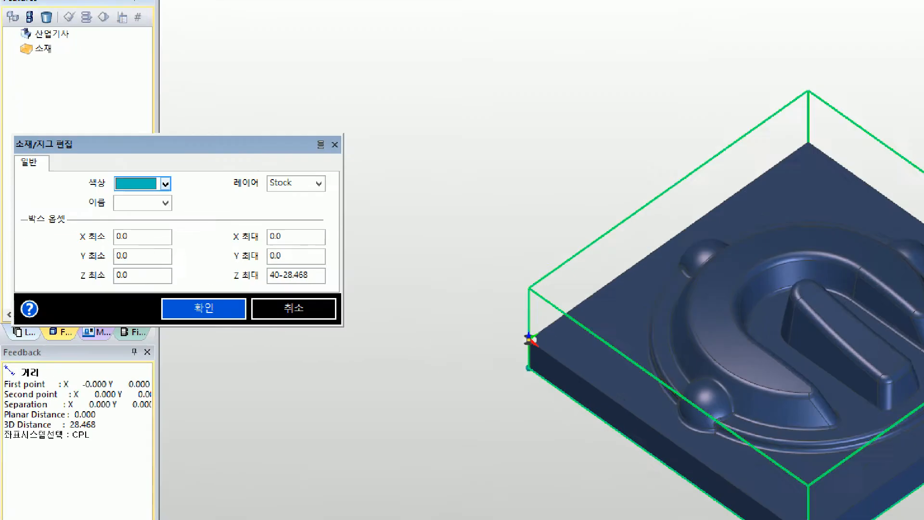
ctrl+drag(274, 192, 423, 228)
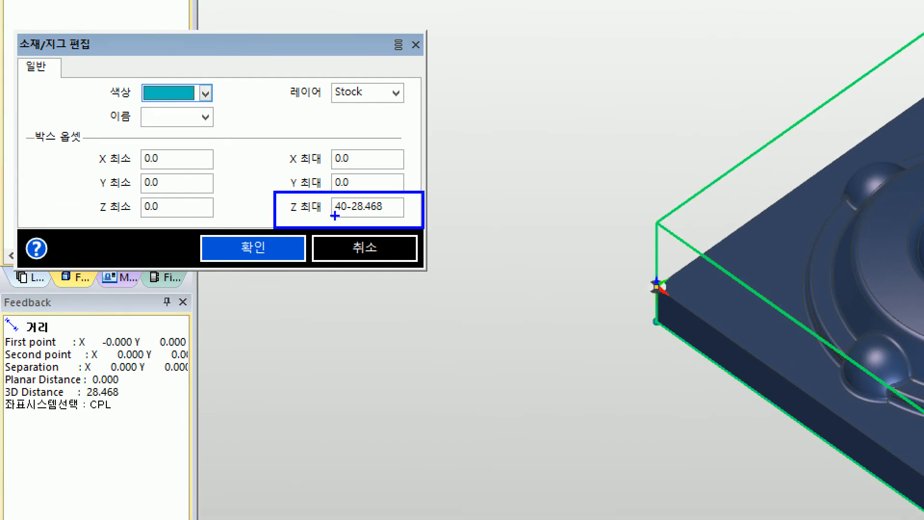
mouse_move(338, 217)
ctrl+shift+mouse_down()
mouse_move(326, 355)
mouse_move(334, 399)
ctrl+shift+mouse_up()
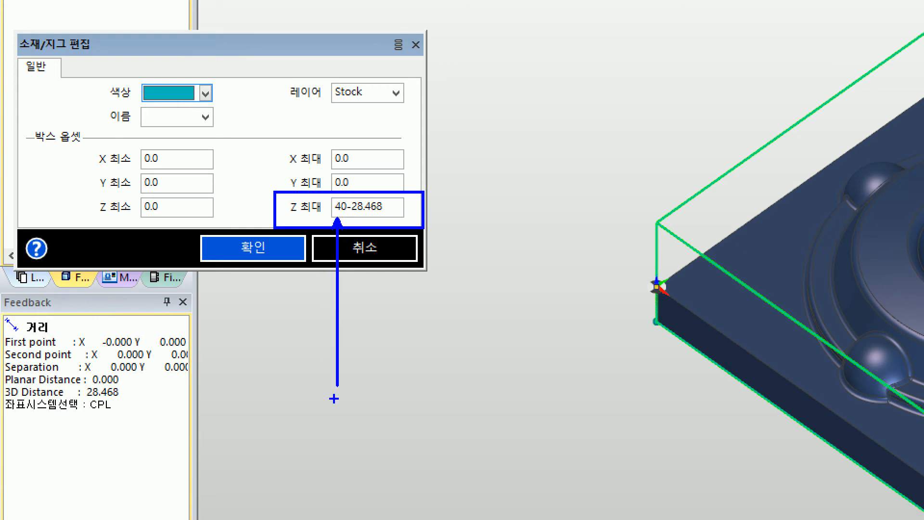
ctrl+drag(73, 384, 133, 408)
ctrl+shift+drag(613, 194, 657, 221)
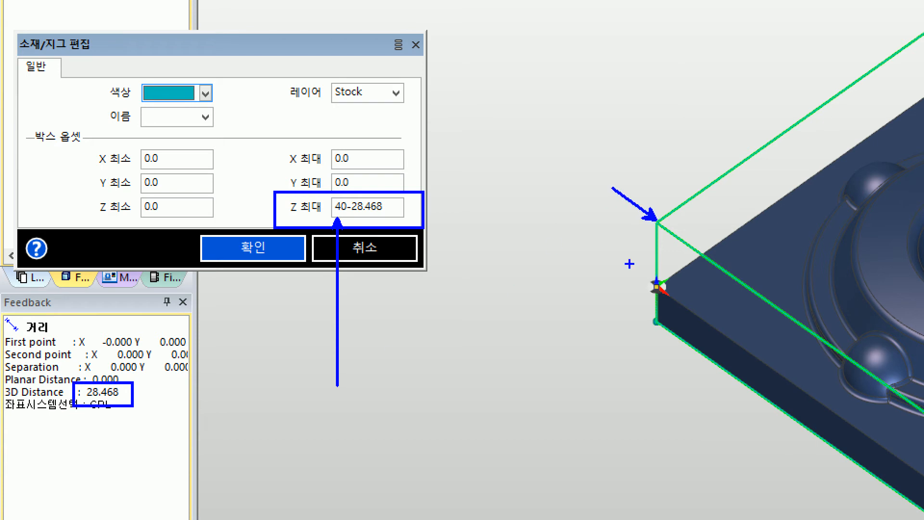
ctrl+shift+drag(647, 326, 543, 359)
mouse_move(639, 212)
shift+mouse_down()
mouse_move(612, 337)
mouse_move(640, 337)
shift+mouse_up()
ctrl+shift+drag(636, 287, 420, 260)
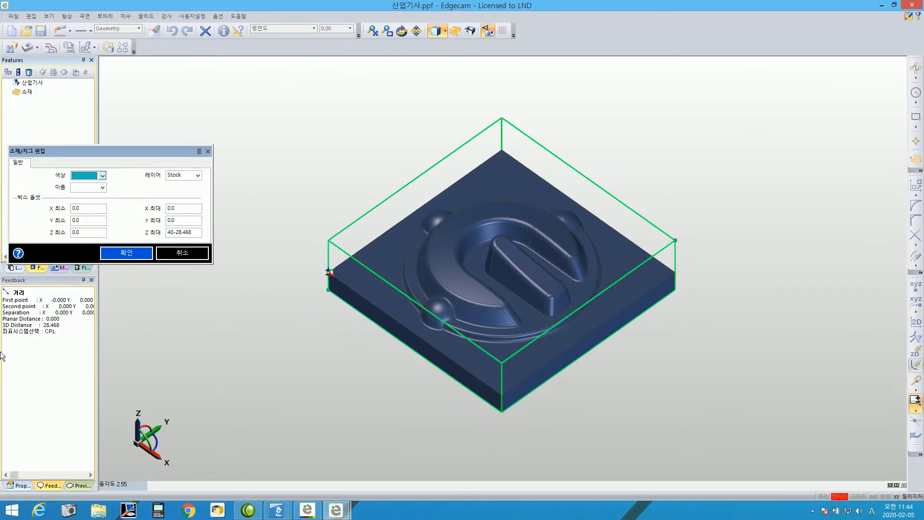
Switch to the front view (정면도) and apply the edited stock offset.
click(115, 486)
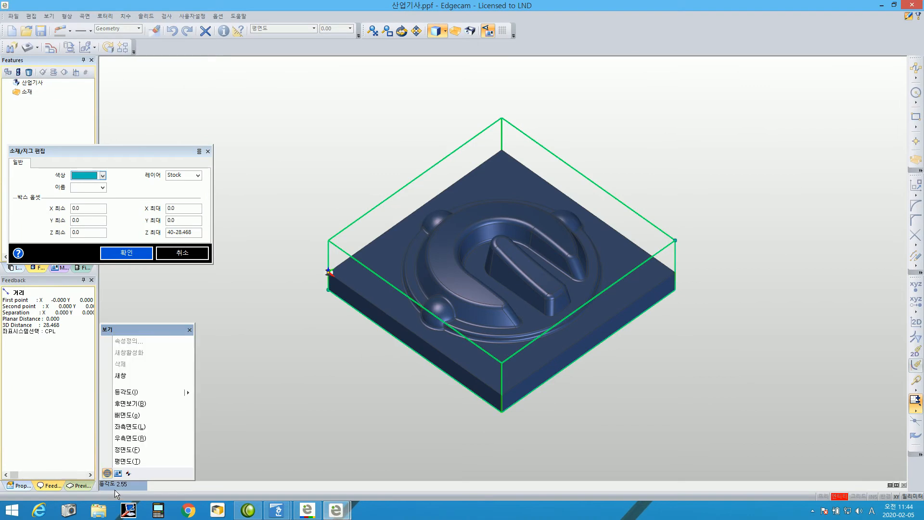
click(126, 450)
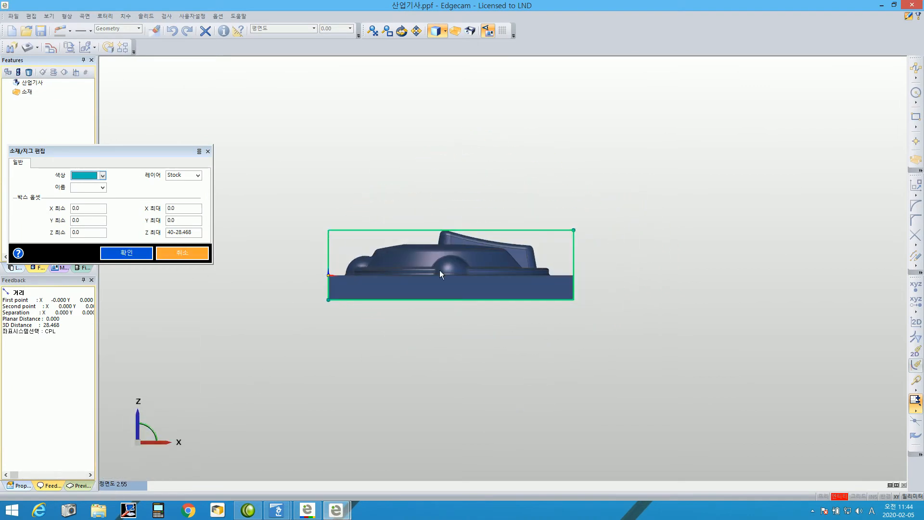
scroll(440, 270, up, 5)
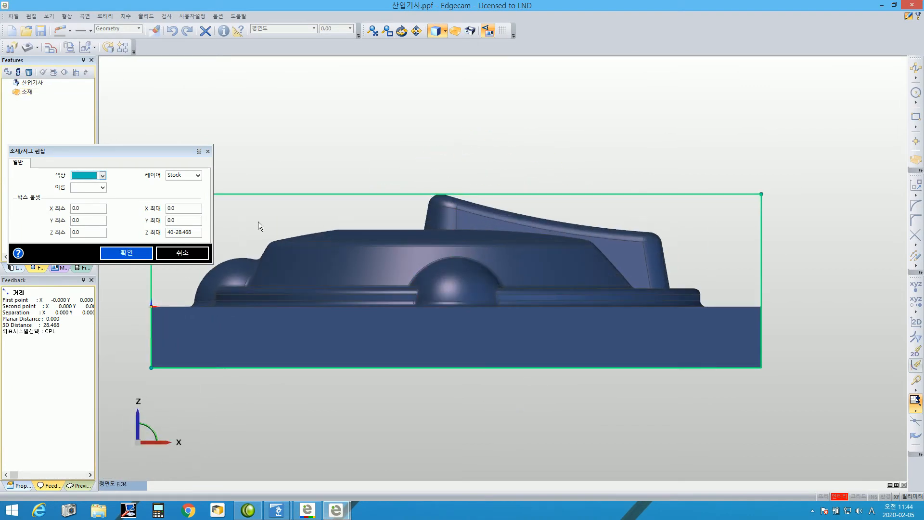
click(126, 252)
middle_drag(636, 307, 706, 304)
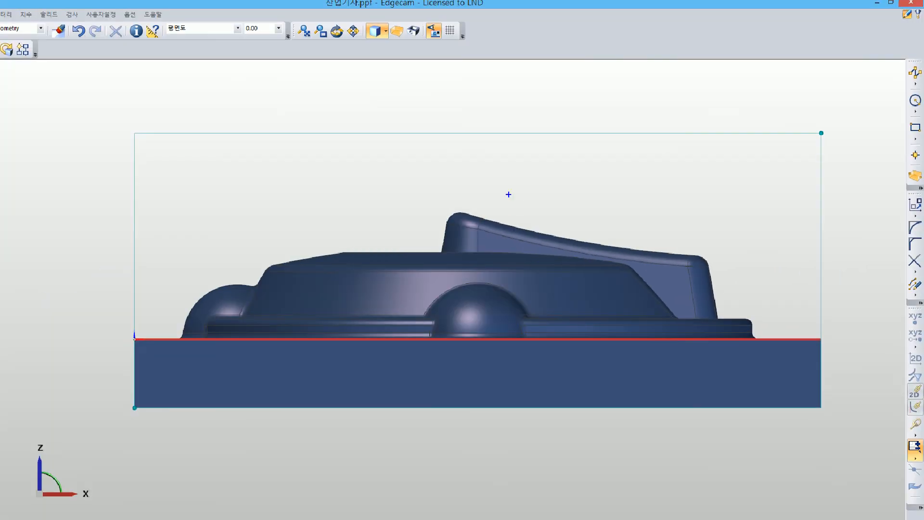
shift+drag(479, 218, 483, 219)
shift+drag(470, 148, 471, 214)
shift+drag(131, 129, 58, 119)
shift+drag(135, 409, 68, 397)
mouse_move(100, 115)
shift+mouse_down()
mouse_move(93, 385)
mouse_move(108, 396)
shift+mouse_up()
mouse_move(30, 227)
mouse_down()
mouse_move(39, 265)
mouse_move(14, 294)
mouse_up()
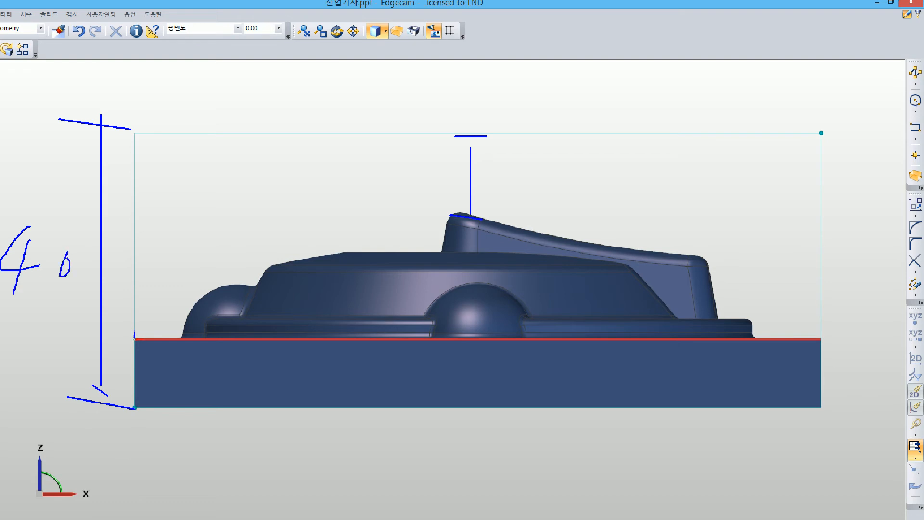
key(Escape)
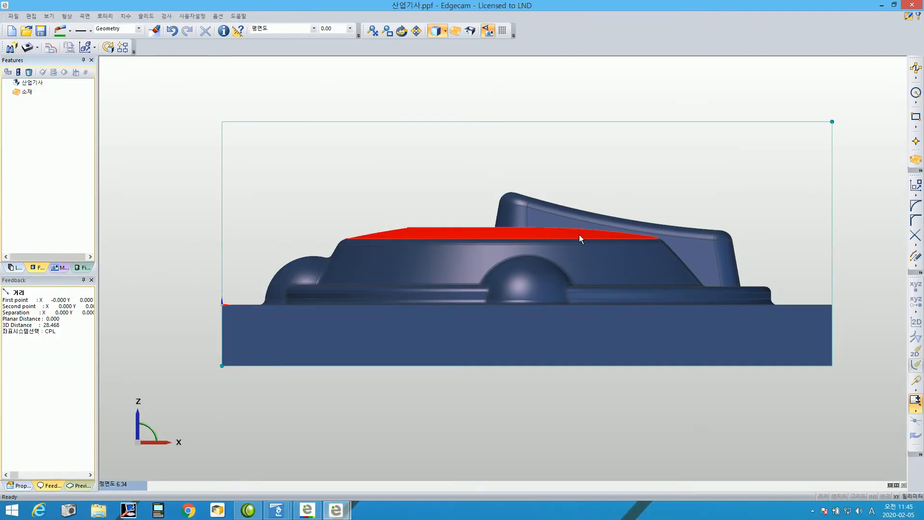
Return to the isometric view (등각도) and examine the stock box around the part.
right_click(102, 489)
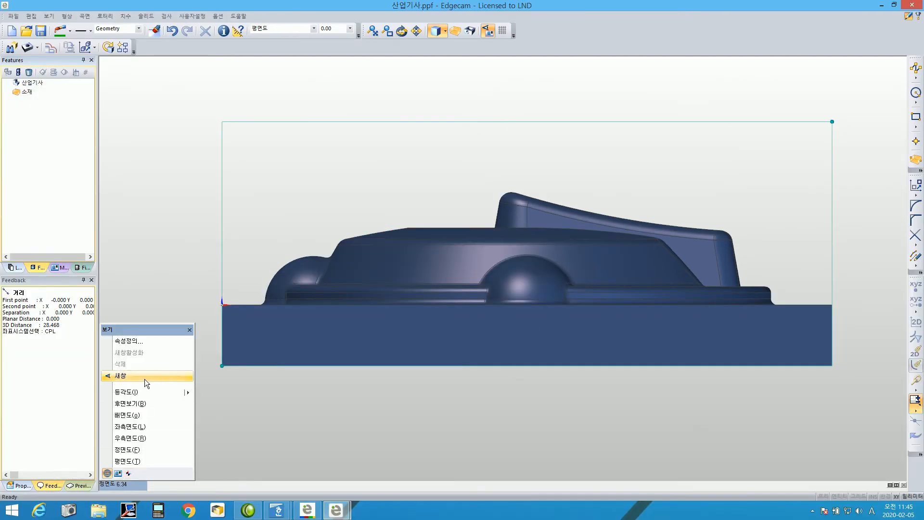
click(140, 400)
right_click(113, 484)
click(129, 391)
scroll(469, 396, down, 3)
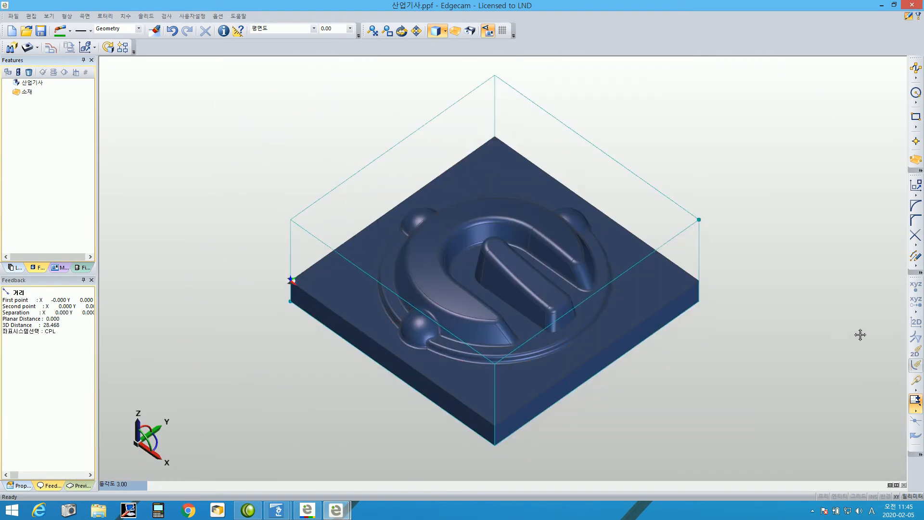
scroll(859, 335, down, 2)
middle_drag(839, 332, 826, 393)
scroll(727, 390, up, 2)
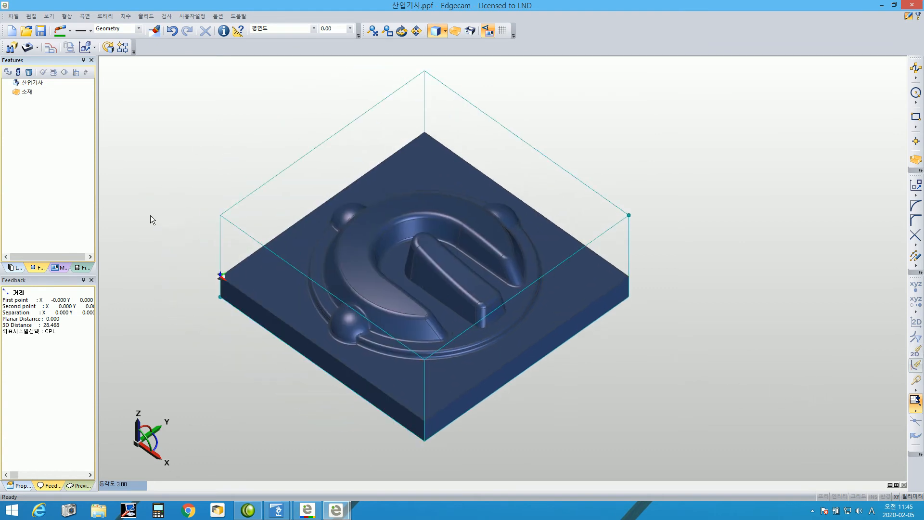
Check the stock height requirement in the NC data document and return to Edgecam.
mouse_move(277, 510)
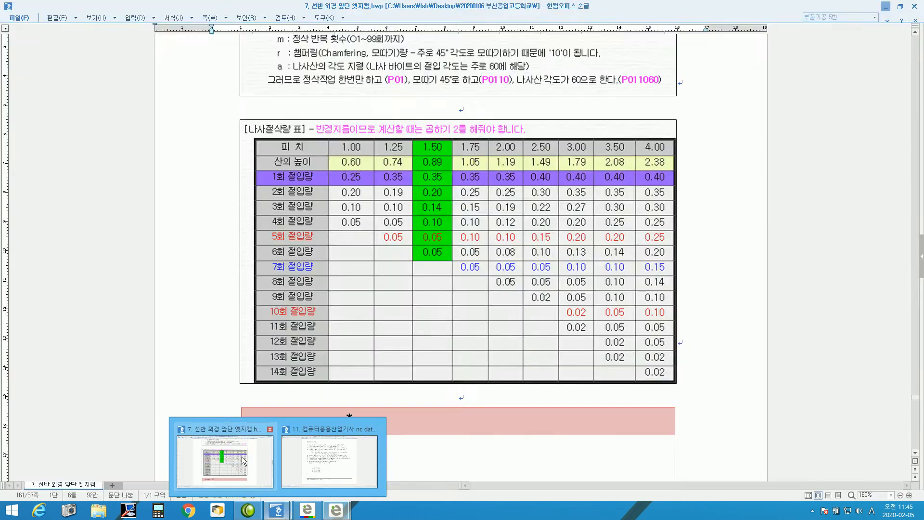
click(221, 458)
drag(466, 247, 512, 259)
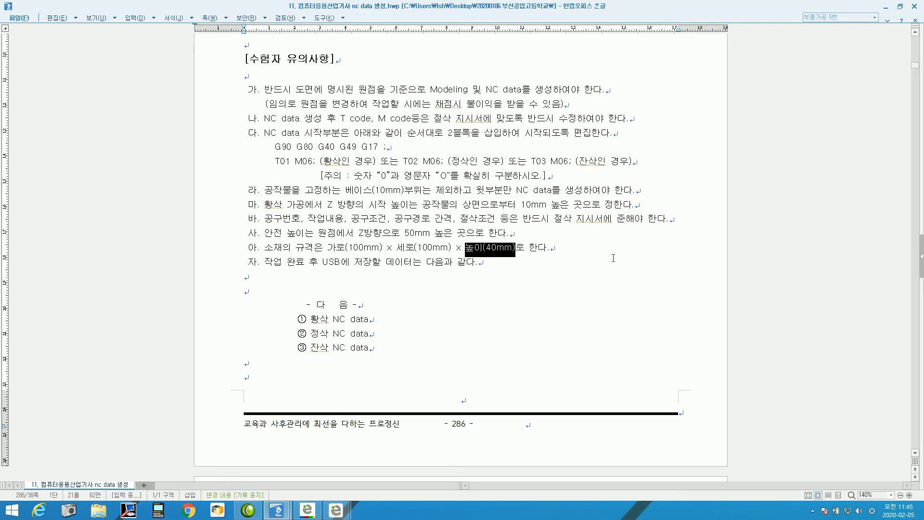
click(886, 7)
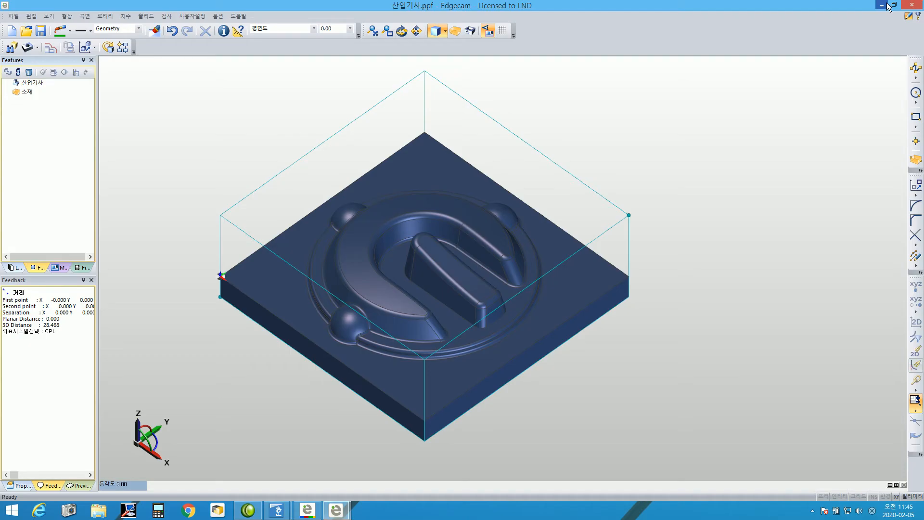
Create a milling sequence with the post 밀링_화낙_센트롤_공용150609.mcp and the 평면도 initial CPL.
middle_drag(744, 114, 768, 113)
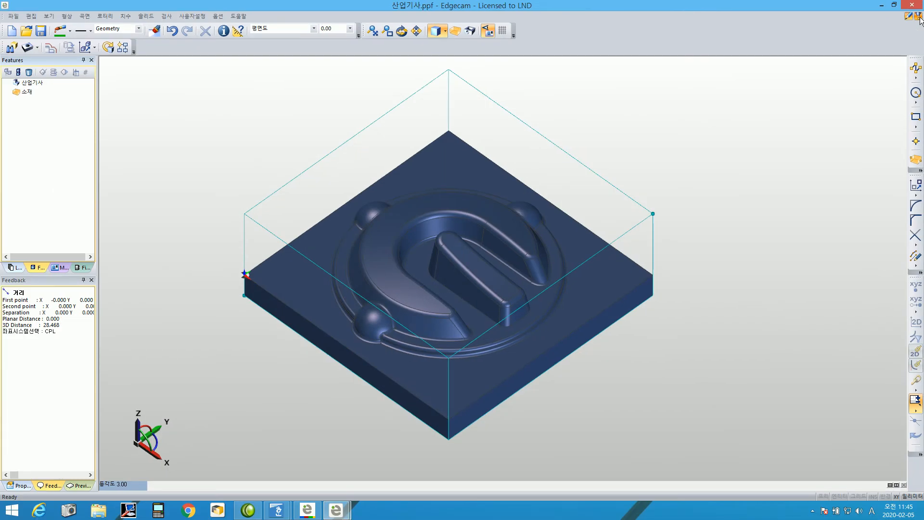
click(920, 18)
drag(195, 154, 586, 93)
click(554, 136)
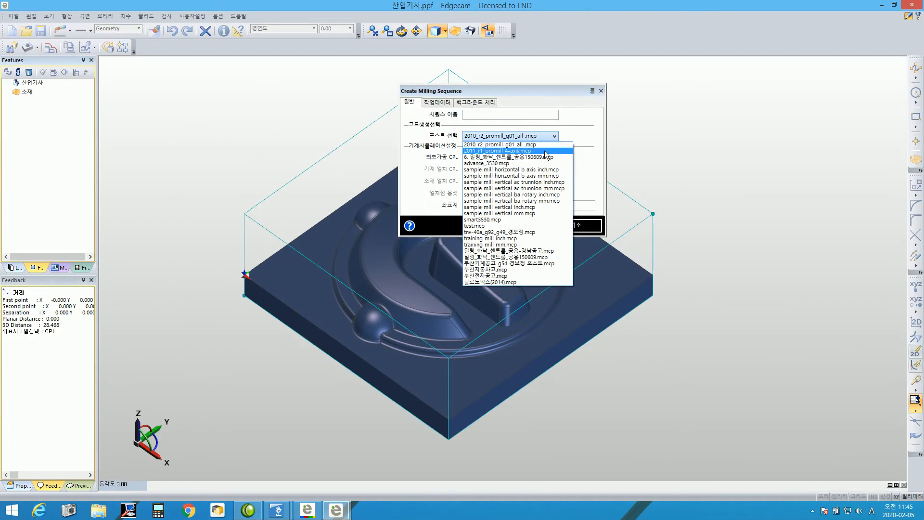
click(546, 260)
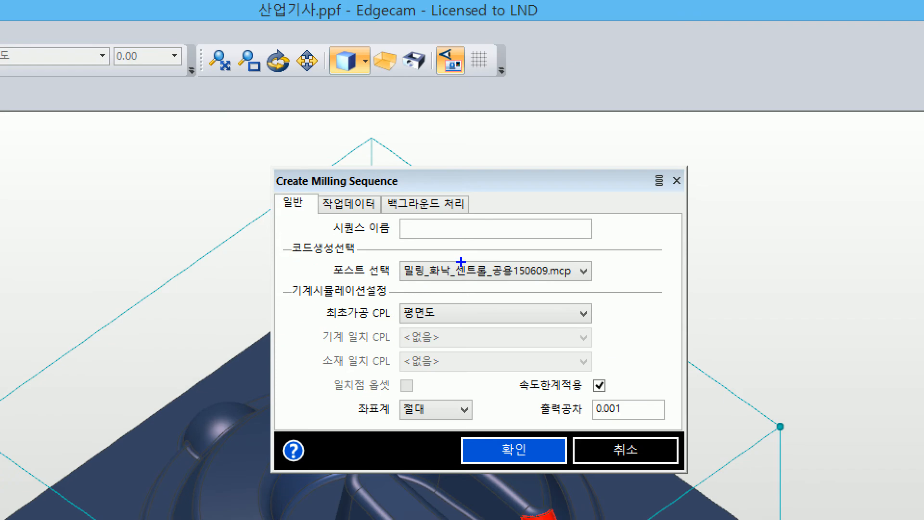
drag(273, 211, 313, 211)
drag(318, 258, 610, 287)
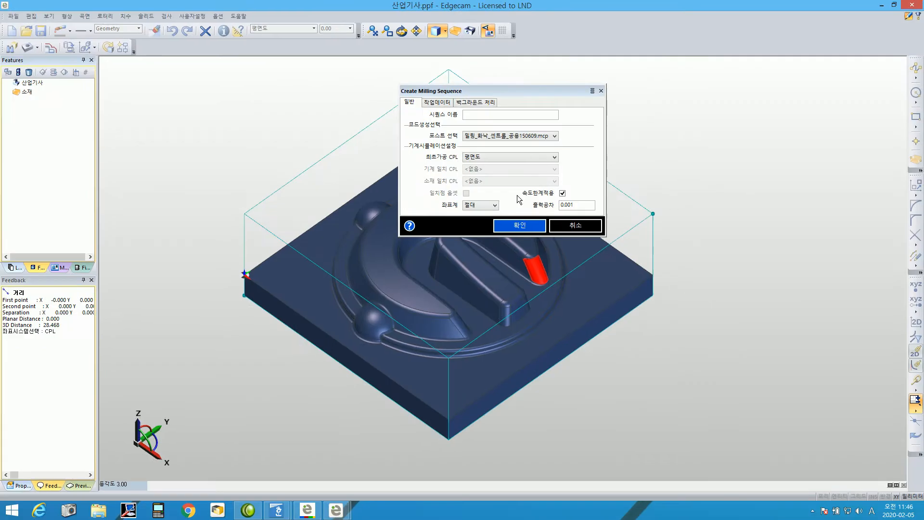
click(514, 448)
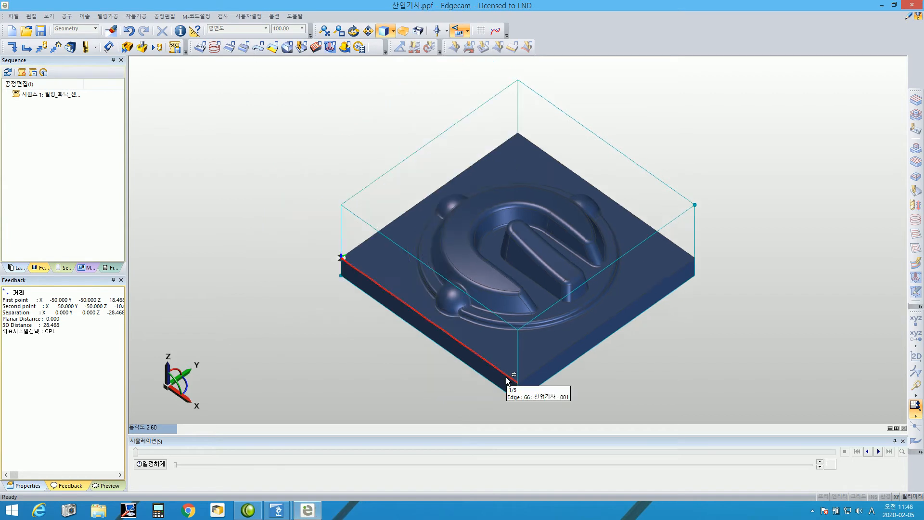
Check the roughing, finishing and residual operations in the cutting instruction table of the NC data document.
mouse_move(268, 512)
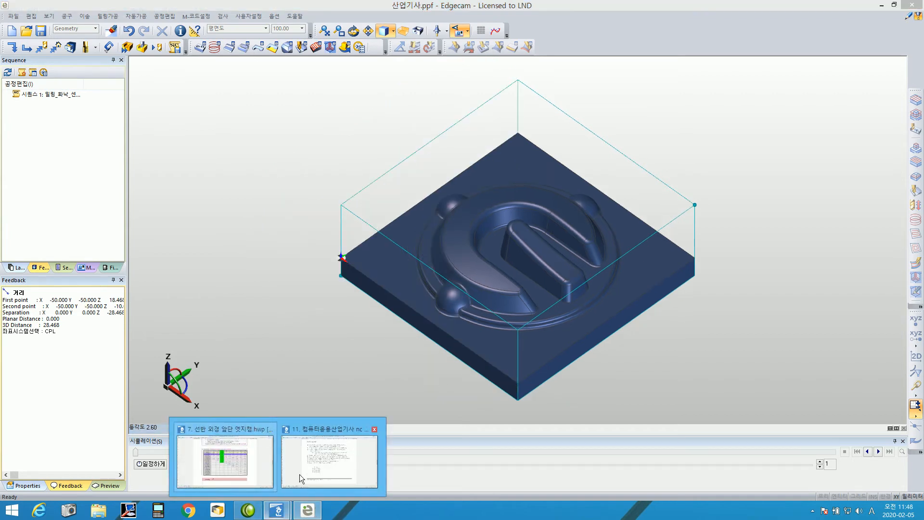
click(329, 459)
scroll(544, 242, up, 8)
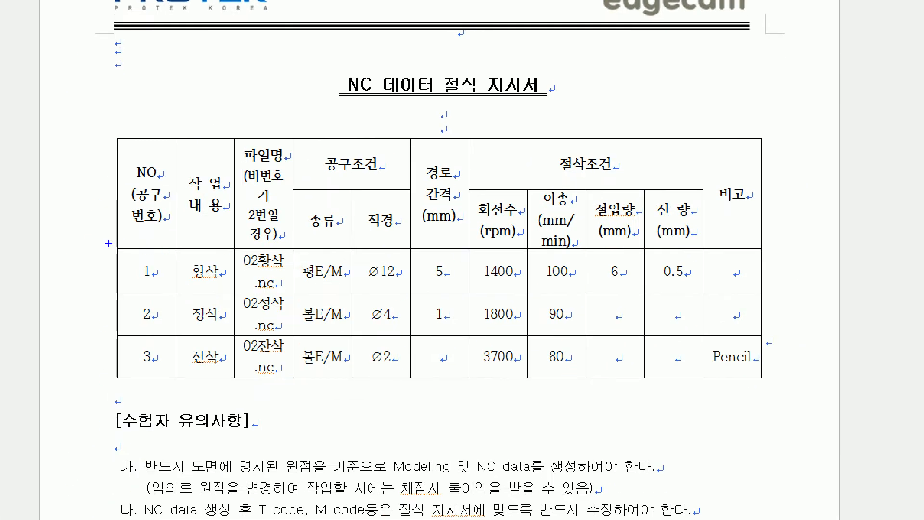
ctrl+drag(108, 243, 231, 293)
drag(274, 252, 368, 346)
key(ctrl+z)
ctrl+shift+drag(30, 251, 117, 265)
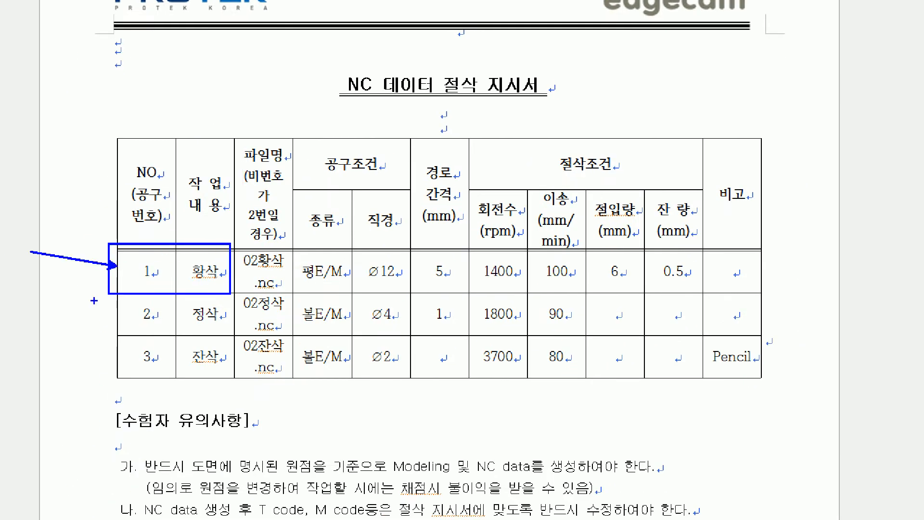
ctrl+drag(124, 299, 232, 332)
ctrl+drag(118, 346, 231, 371)
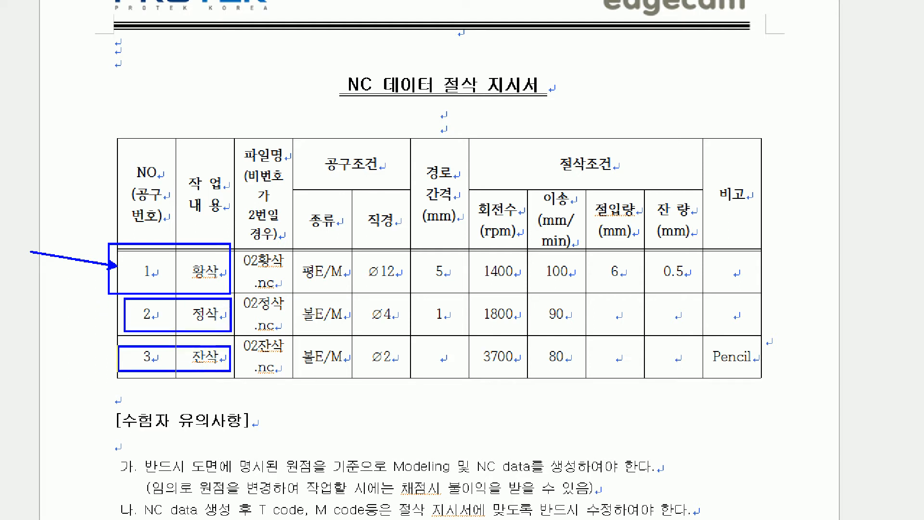
key(Escape)
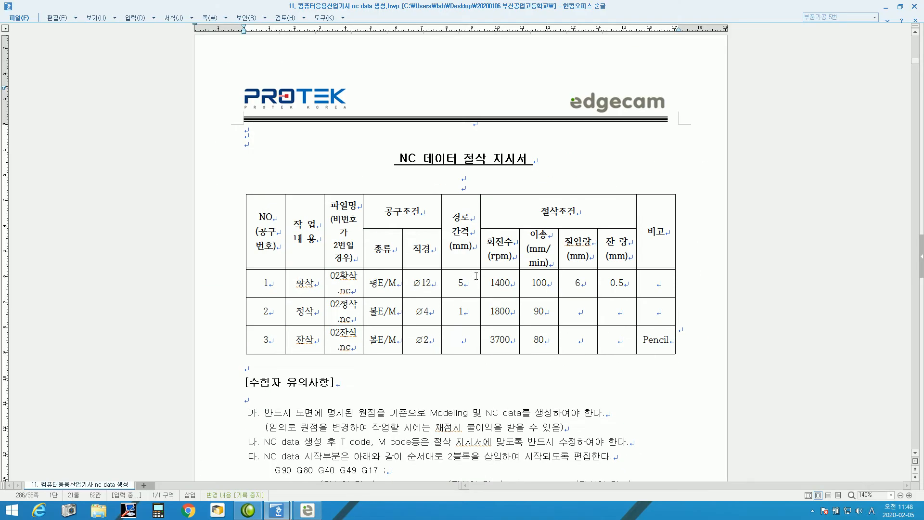
Return to Edgecam and start 황삭자동가공 on the whole part solid without choosing a boundary element.
click(307, 509)
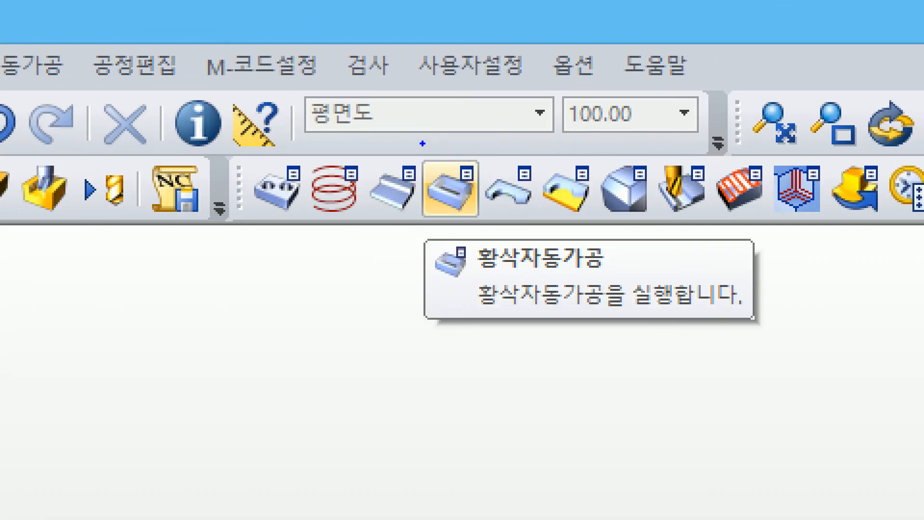
mouse_move(407, 155)
mouse_down()
mouse_move(500, 224)
mouse_move(492, 224)
mouse_up()
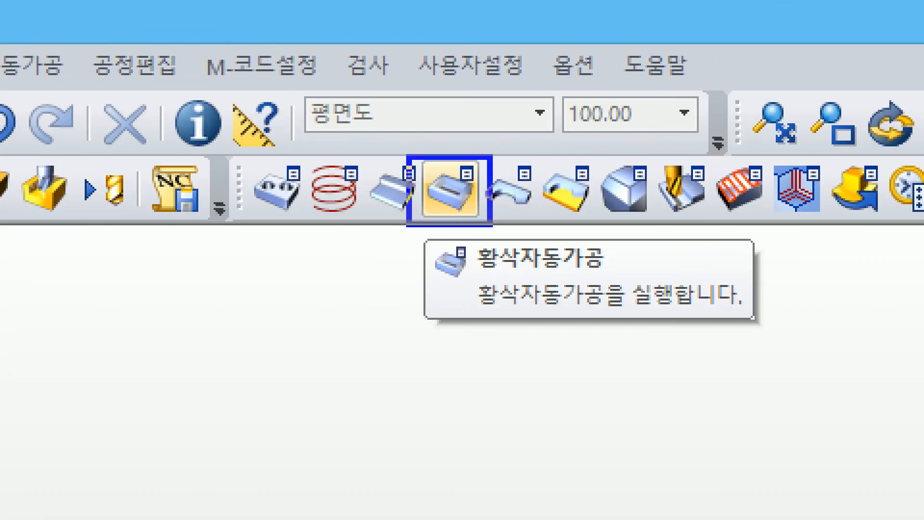
drag(419, 231, 212, 375)
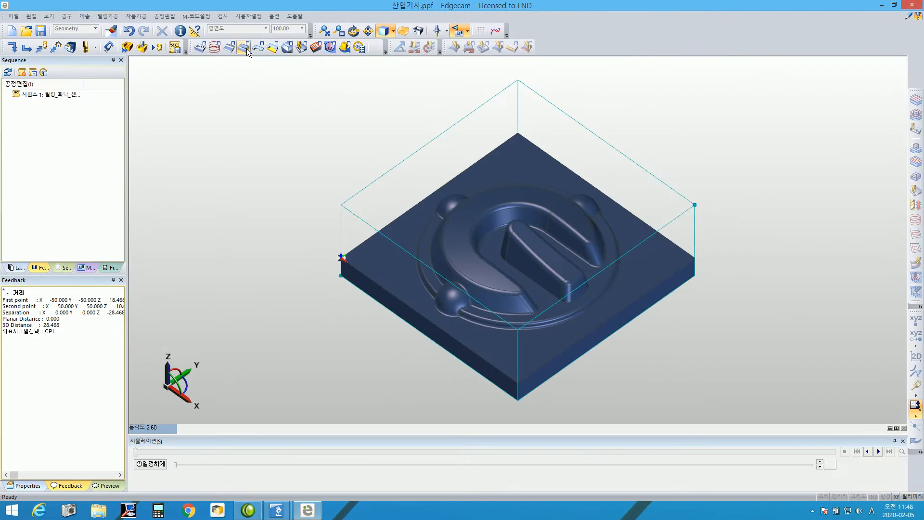
click(244, 47)
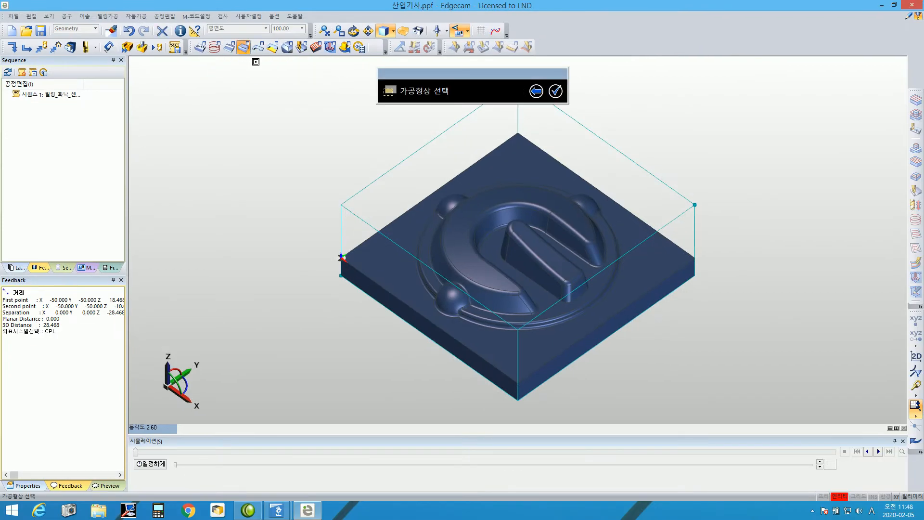
click(514, 202)
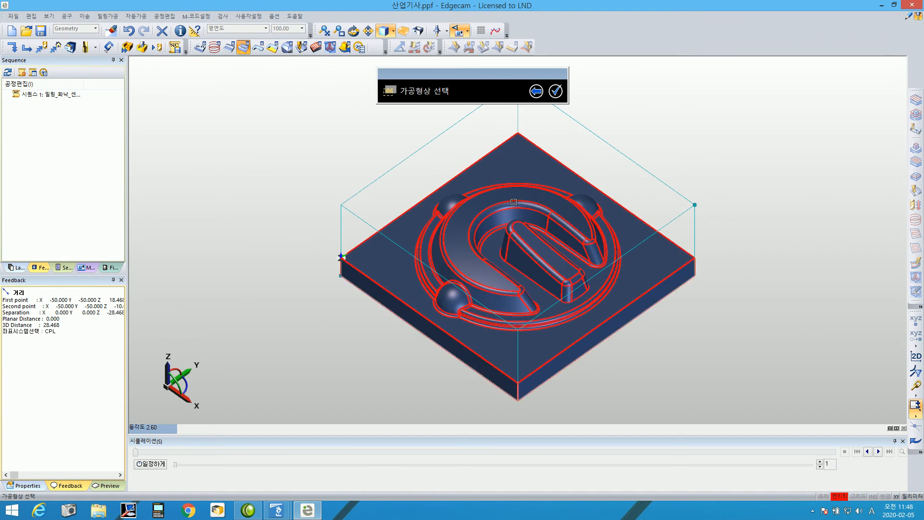
click(543, 202)
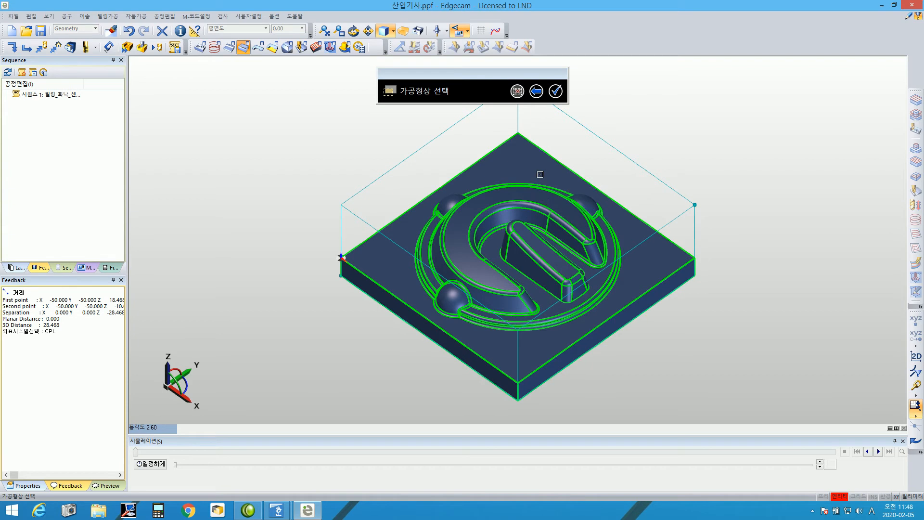
click(556, 92)
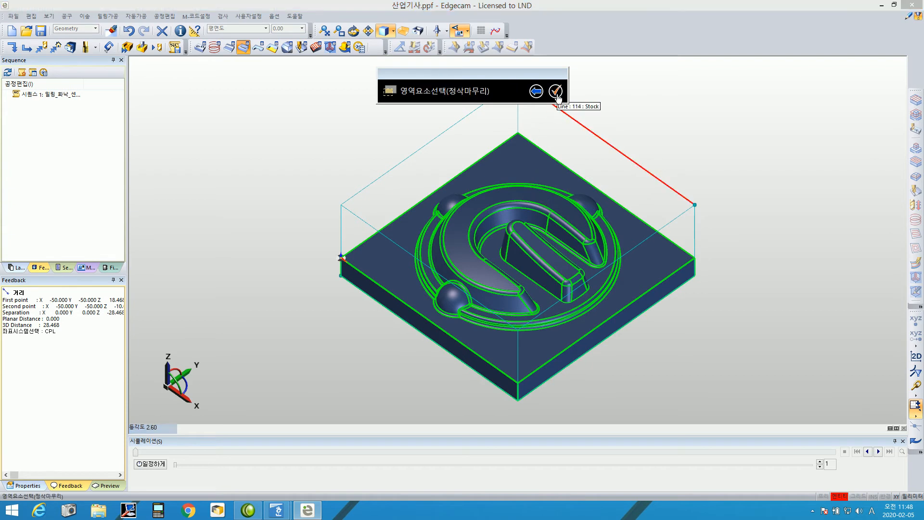
click(556, 91)
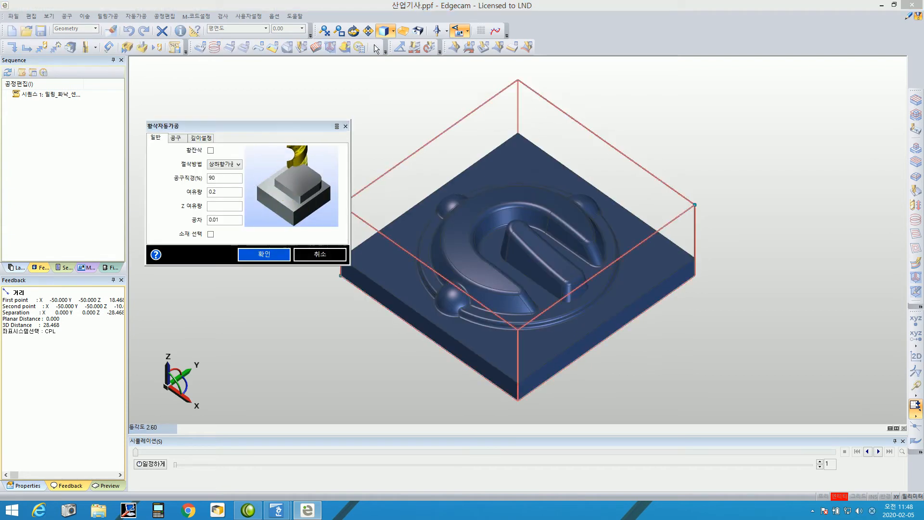
Launch the Windows calculator (계산기) and reposition the 황삭자동가공 dialog over the part.
drag(330, 125, 649, 89)
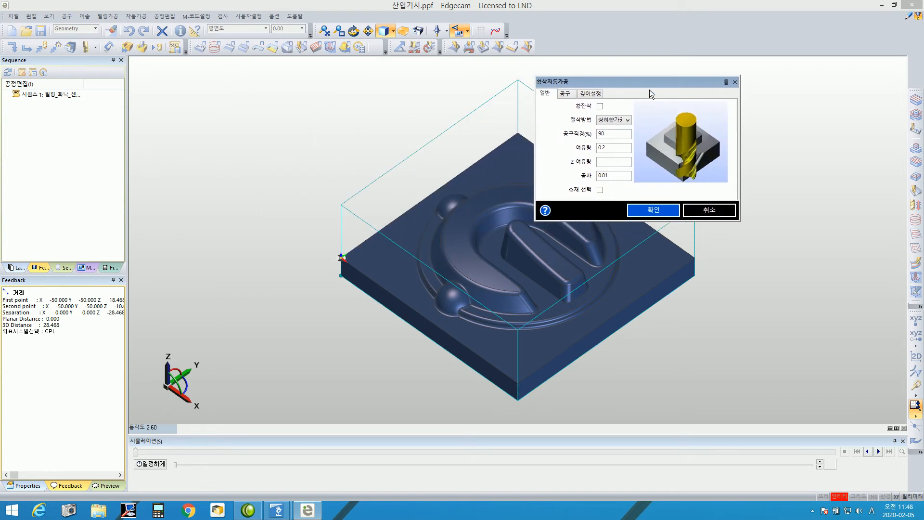
key(super)
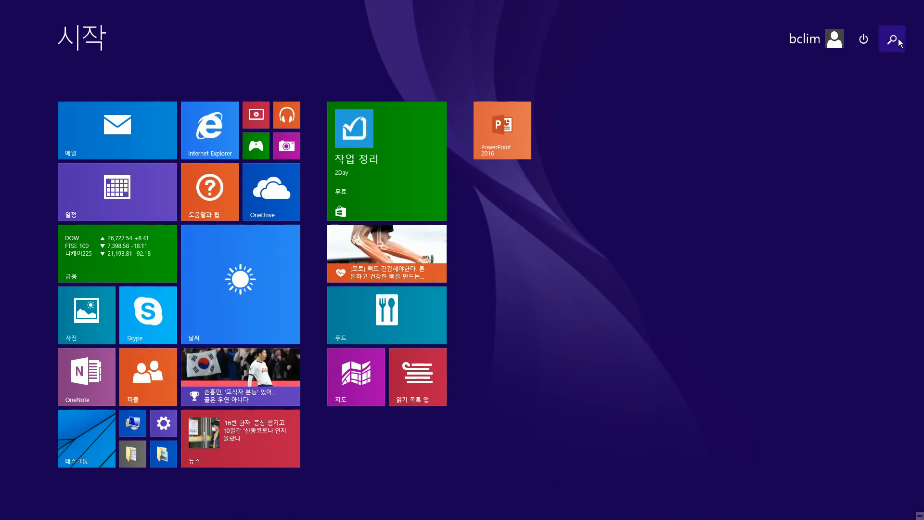
click(893, 40)
text(RpT)
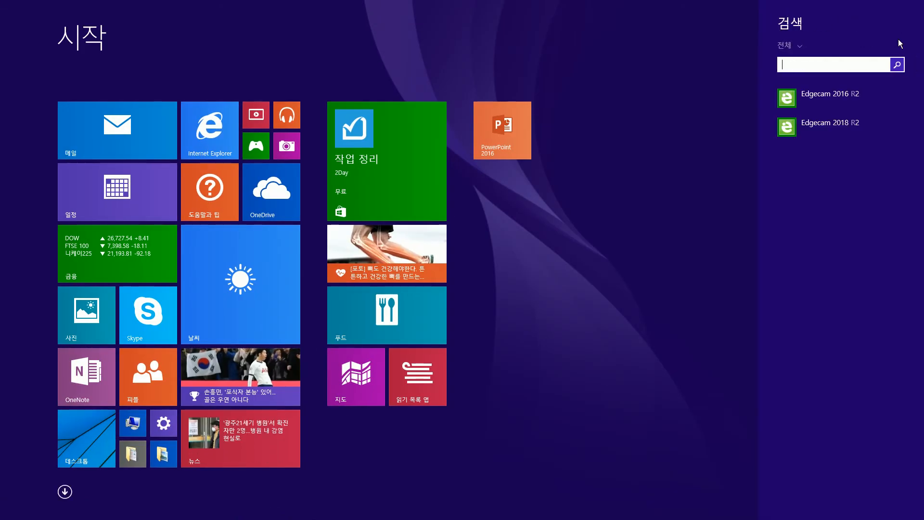
text(에지캠)
key(Return)
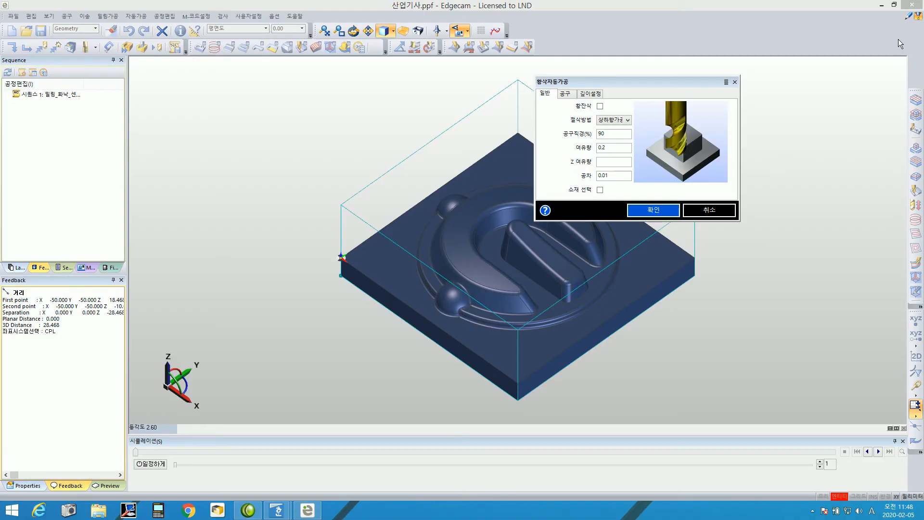
drag(727, 160, 779, 140)
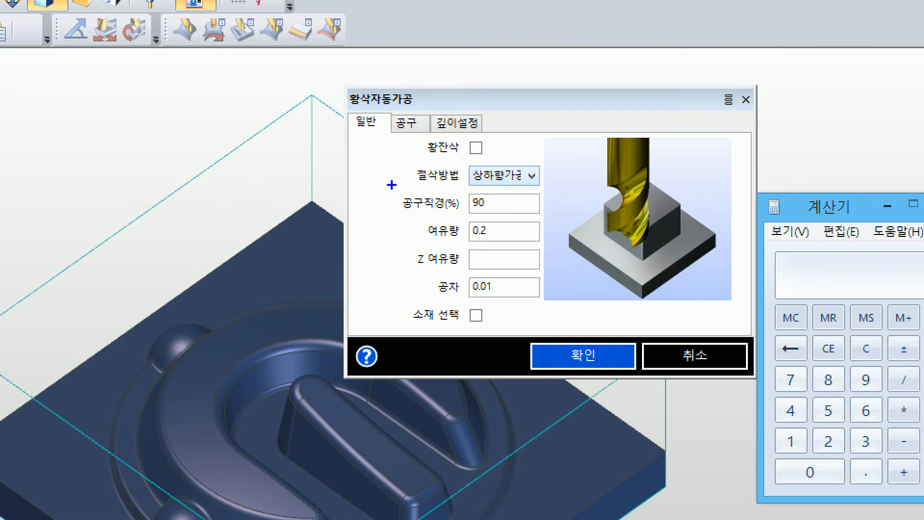
ctrl+drag(566, 116, 618, 125)
ctrl+drag(509, 186, 558, 191)
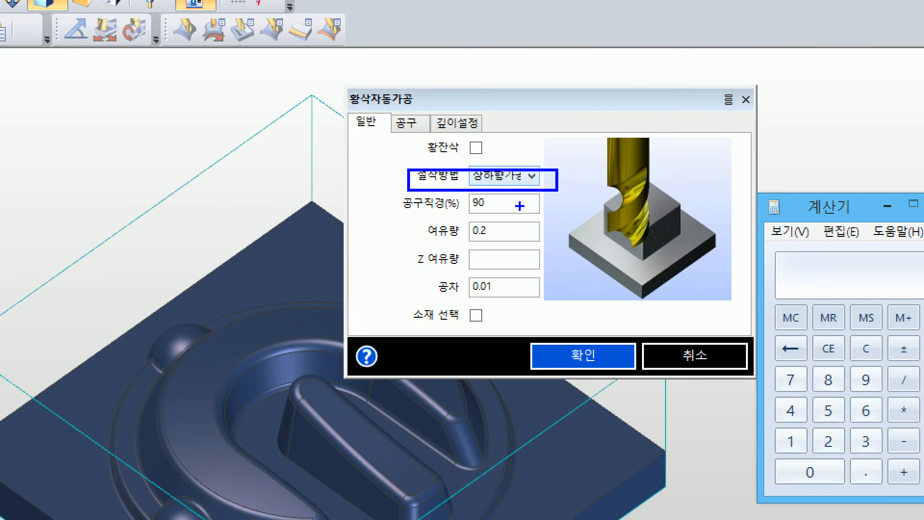
key(Escape)
drag(690, 87, 602, 83)
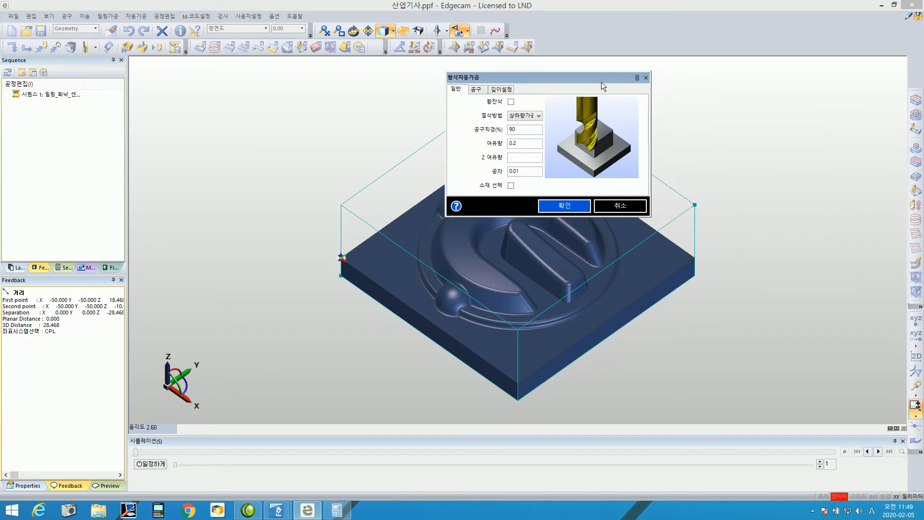
Close the lathe document and check the roughing path interval (경로간격) and tool diameter in the NC data cutting table.
click(277, 509)
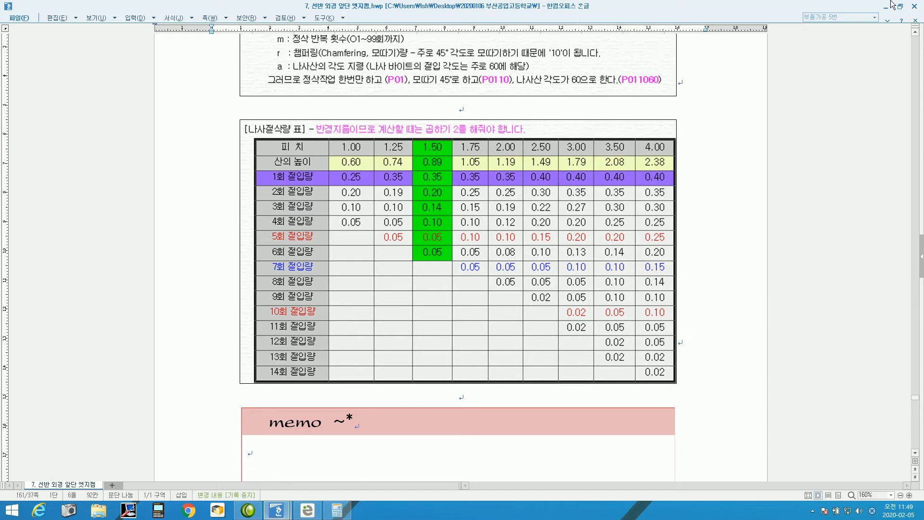
click(915, 7)
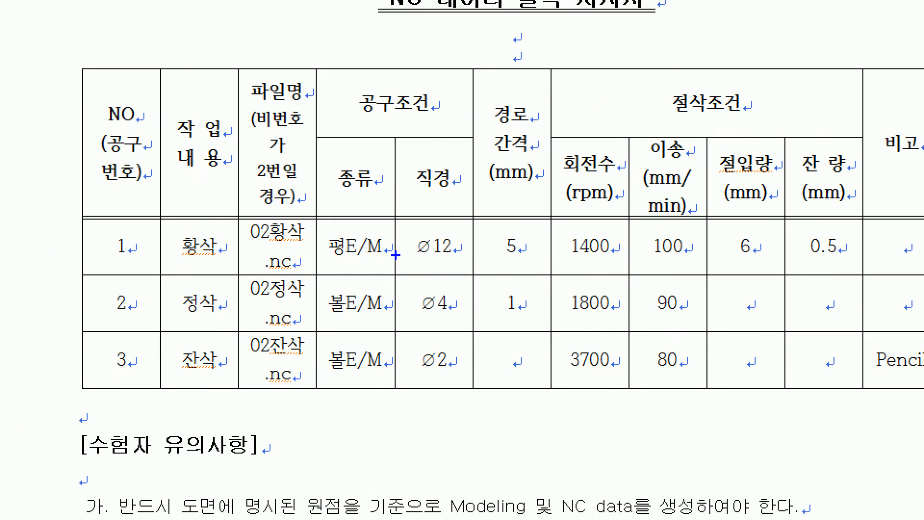
drag(481, 80, 548, 274)
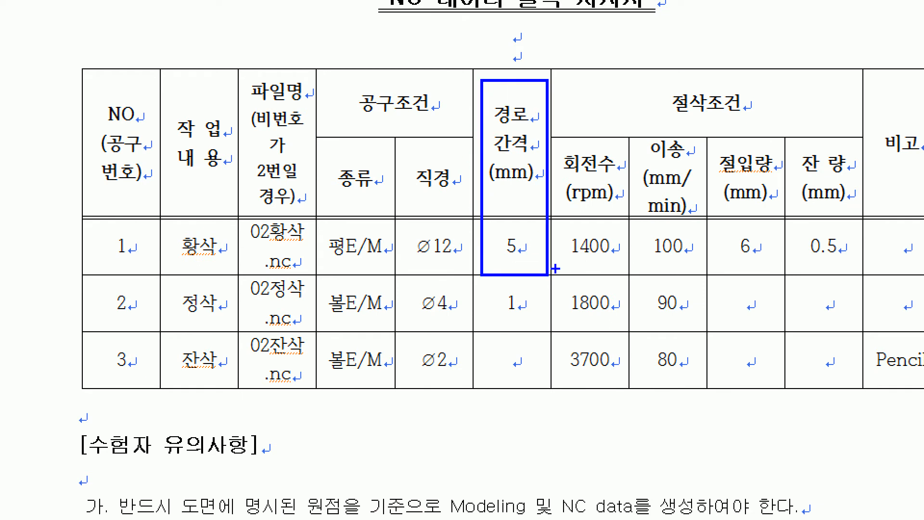
ctrl+shift+drag(554, 242, 652, 135)
mouse_move(511, 272)
mouse_down()
mouse_move(483, 241)
mouse_move(511, 272)
mouse_up()
mouse_move(408, 274)
mouse_down()
mouse_move(407, 290)
mouse_move(363, 288)
mouse_up()
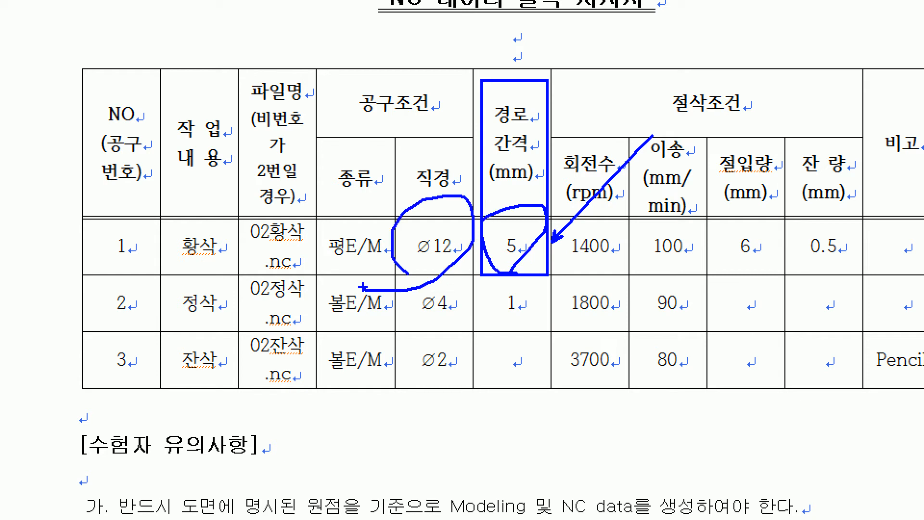
key(Escape)
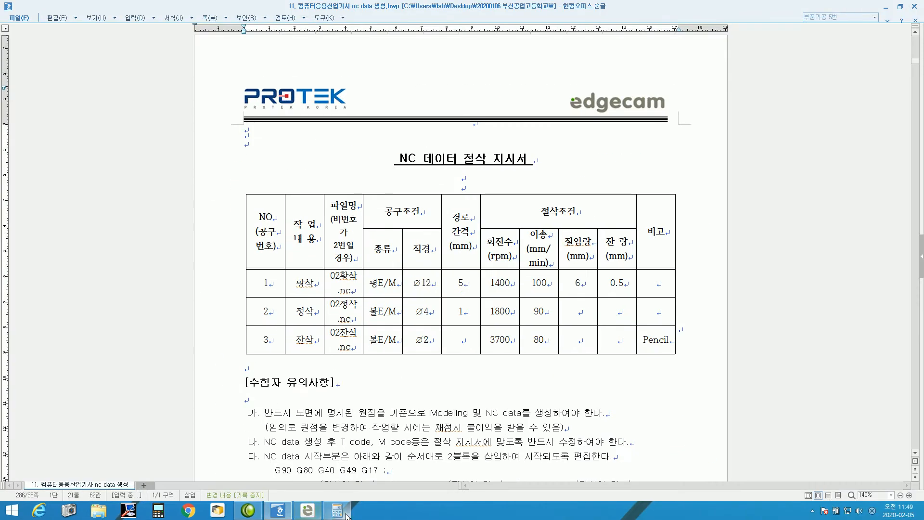
Calculate the roughing path interval as a percentage of the tool diameter in the calculator, using 5/12*100.
click(346, 514)
drag(783, 133, 528, 160)
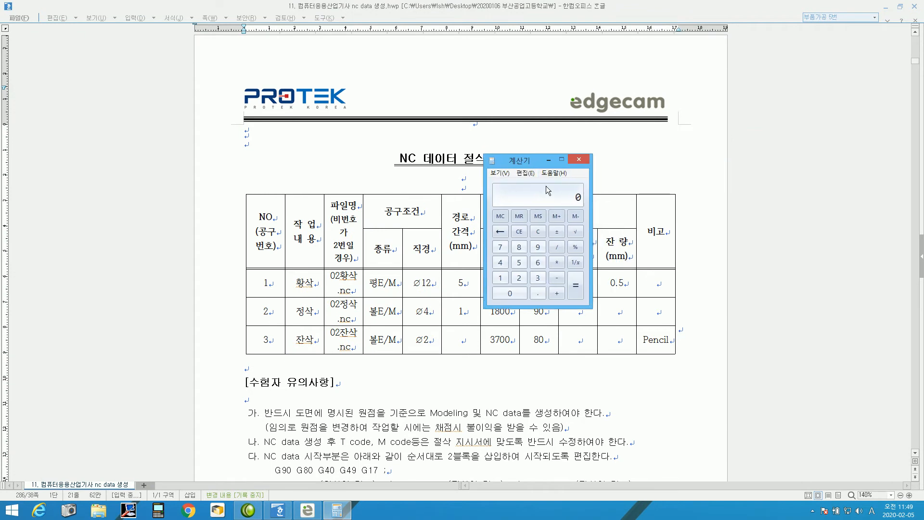
text(12)
key(Return)
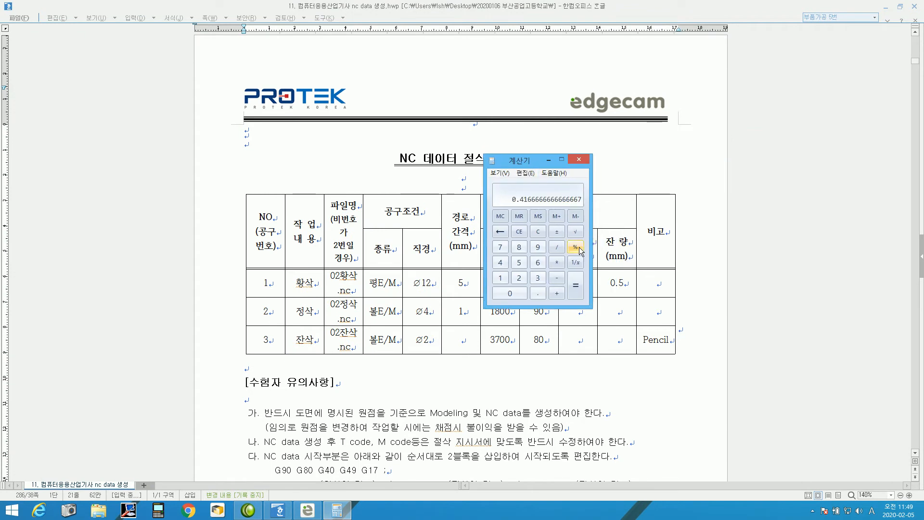
text(*100)
key(Return)
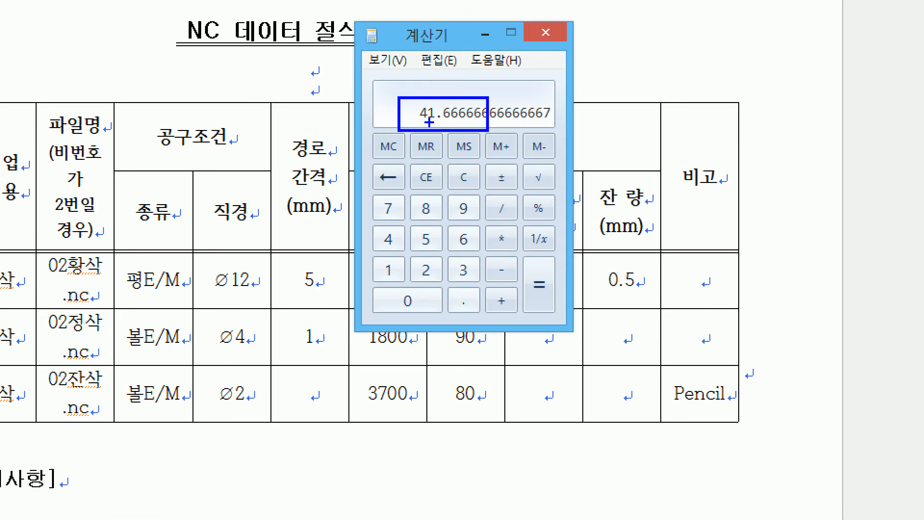
mouse_move(432, 138)
mouse_down()
mouse_move(471, 107)
mouse_move(455, 136)
mouse_up()
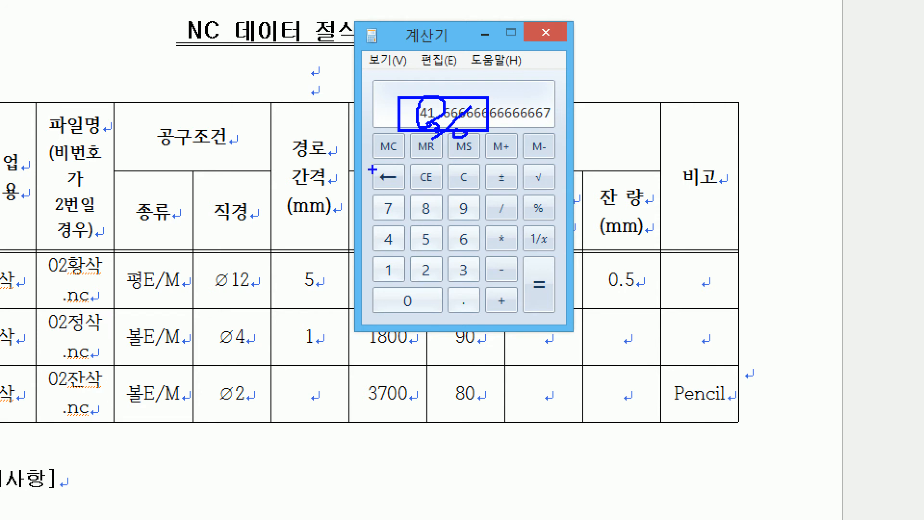
mouse_move(281, 255)
ctrl+mouse_down()
mouse_move(323, 297)
mouse_move(238, 301)
mouse_move(255, 310)
ctrl+mouse_up()
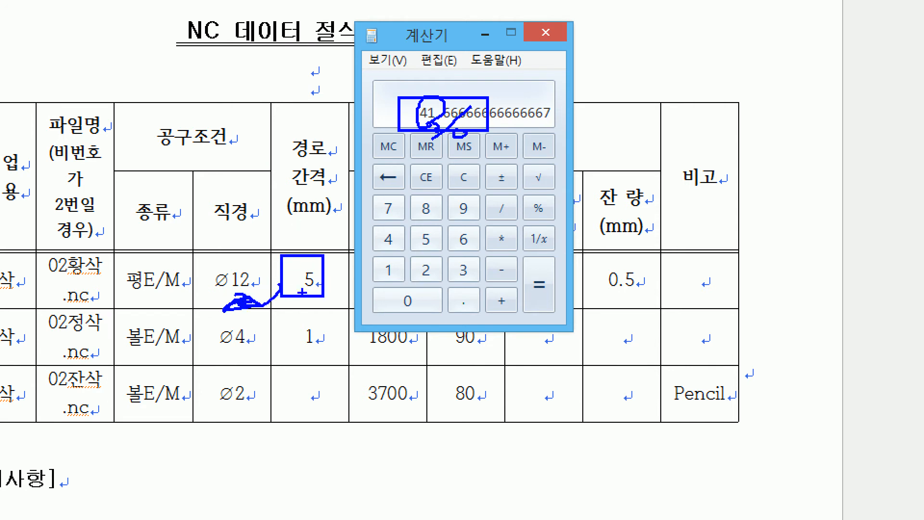
Check the remaining stock allowance (잔량) specified for roughing in the NC data cutting table.
key(Escape)
mouse_move(529, 165)
mouse_down()
mouse_move(647, 146)
mouse_move(747, 142)
mouse_up()
key(ctrl+1)
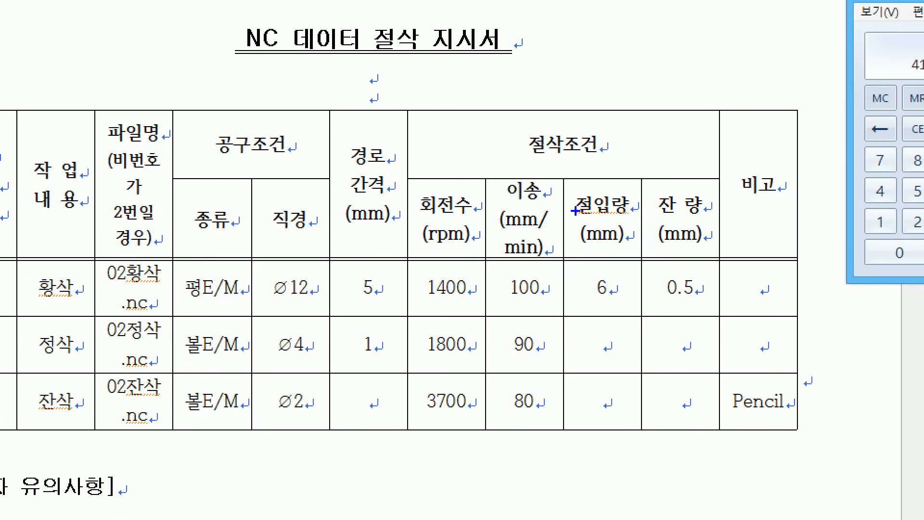
mouse_move(648, 179)
ctrl+mouse_down()
mouse_move(720, 315)
mouse_move(852, 519)
ctrl+mouse_up()
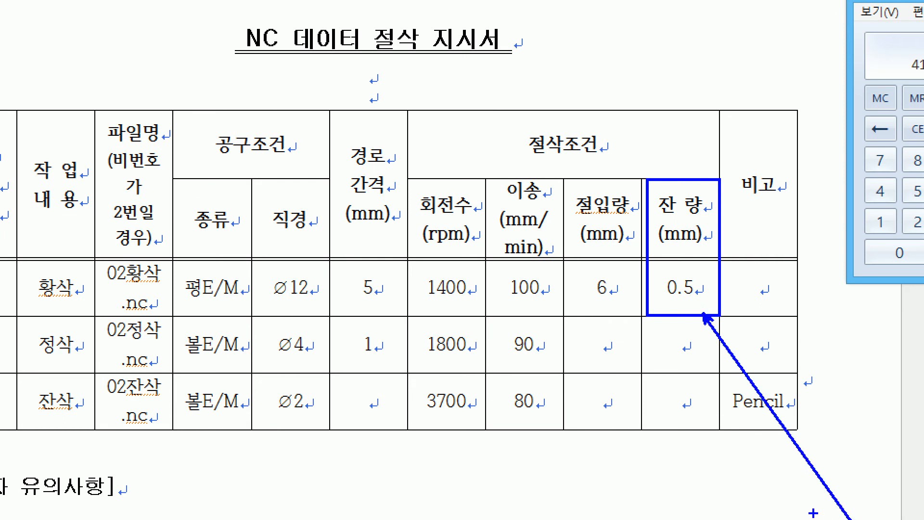
key(Escape)
In Edgecam's 황삭자동가공 general settings, set 공구직경(%) to 41, 여유량 and Z 여유량 to 0.5, and enable 소재 선택.
click(308, 510)
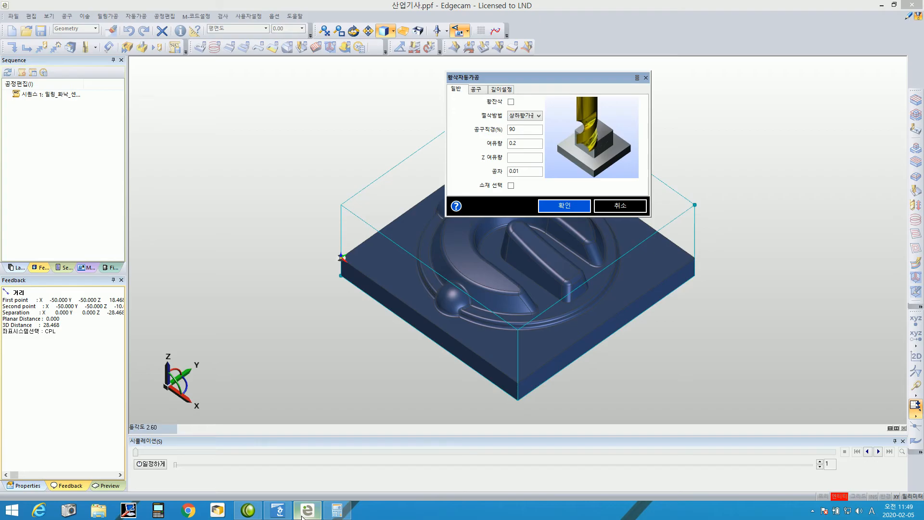
drag(520, 143, 365, 150)
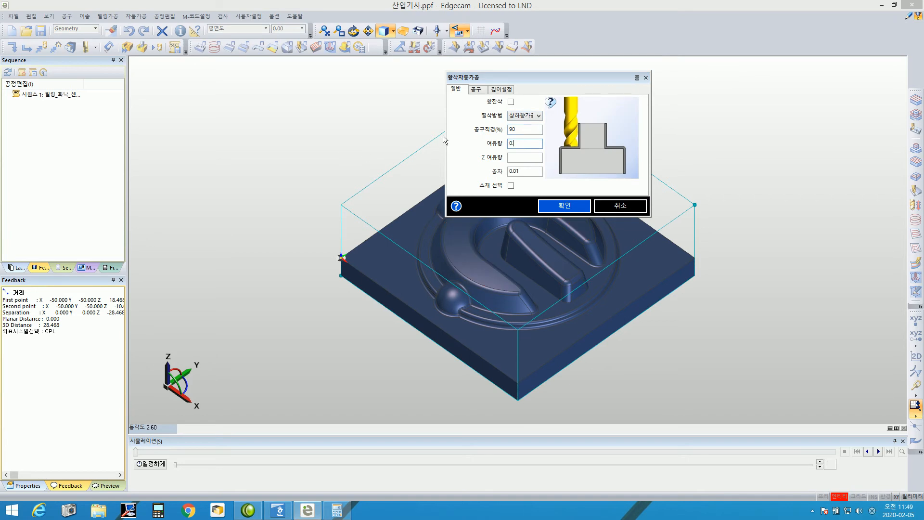
double_click(518, 130)
text(41)
click(524, 156)
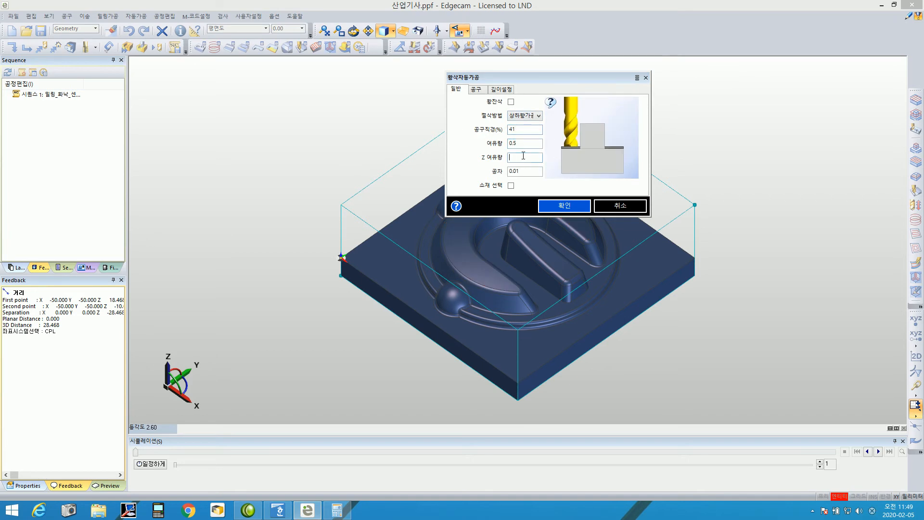
click(511, 185)
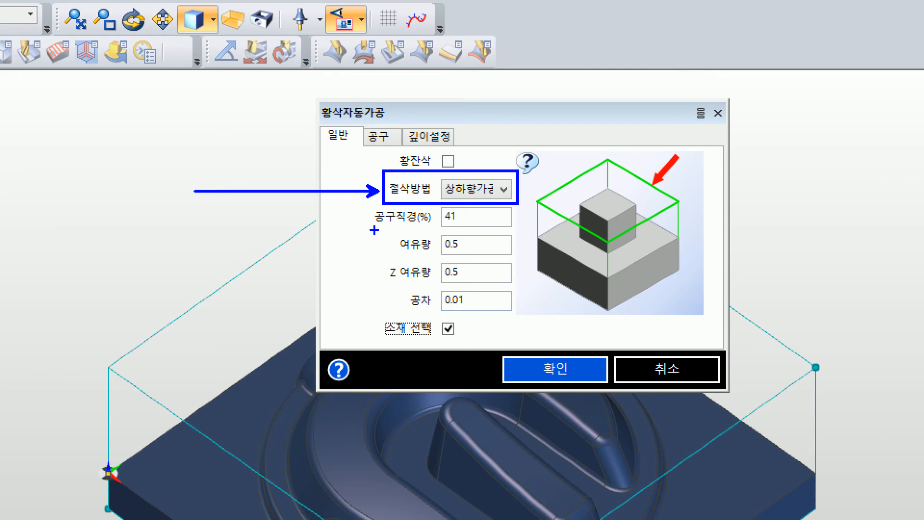
shift+drag(367, 229, 525, 229)
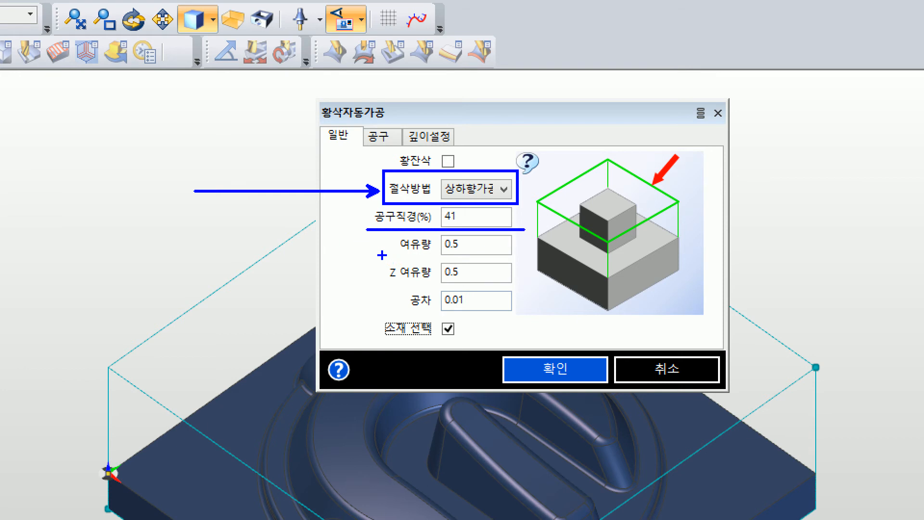
mouse_move(385, 231)
mouse_down()
mouse_move(423, 269)
mouse_move(519, 285)
mouse_up()
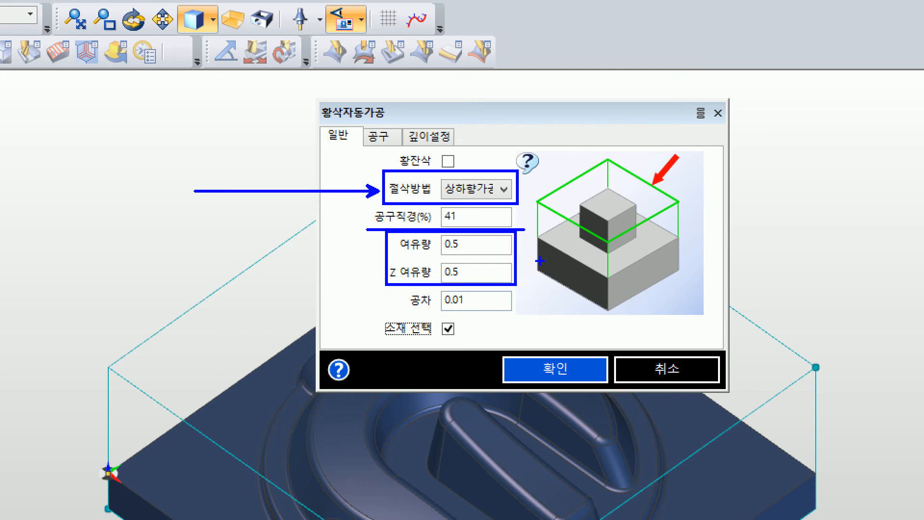
mouse_move(371, 314)
mouse_down()
mouse_move(468, 346)
mouse_move(583, 336)
mouse_up()
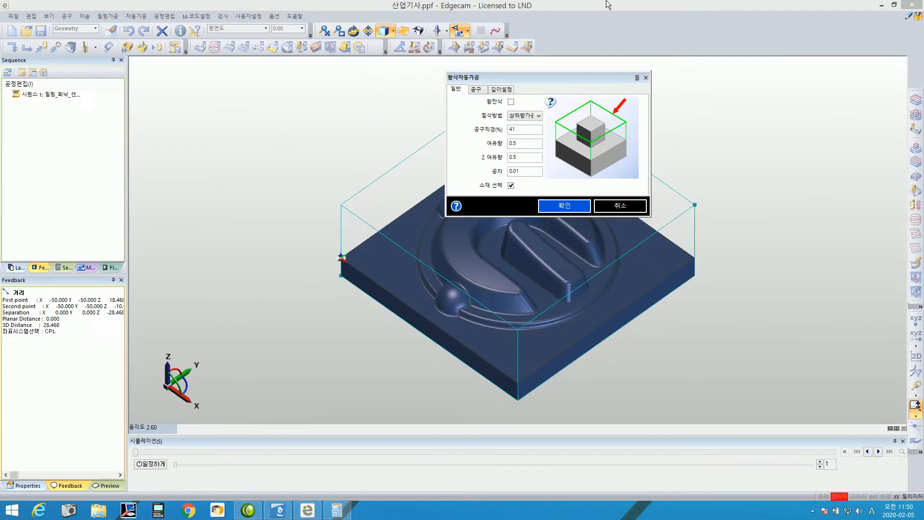
Open the tool (공구) settings of 황삭자동가공 and review the feed, spindle speed, tool number and tool diameter fields.
click(485, 91)
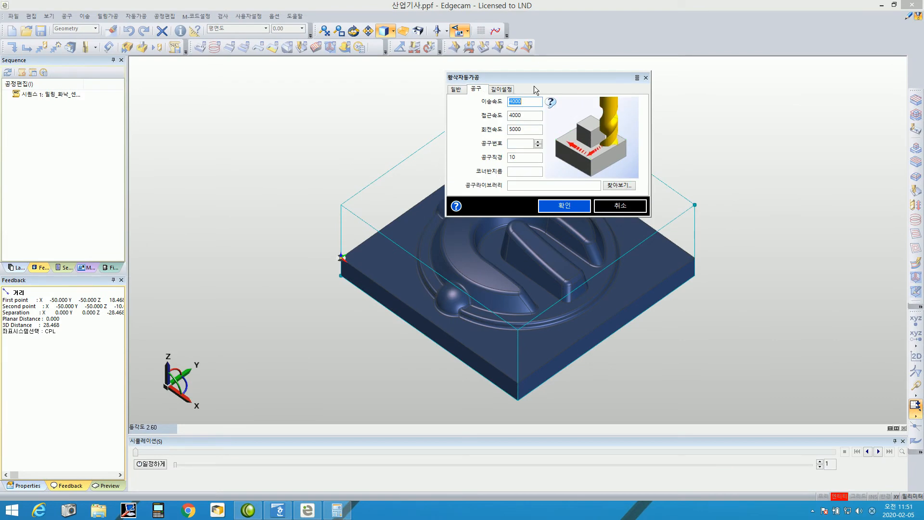
drag(533, 78, 527, 95)
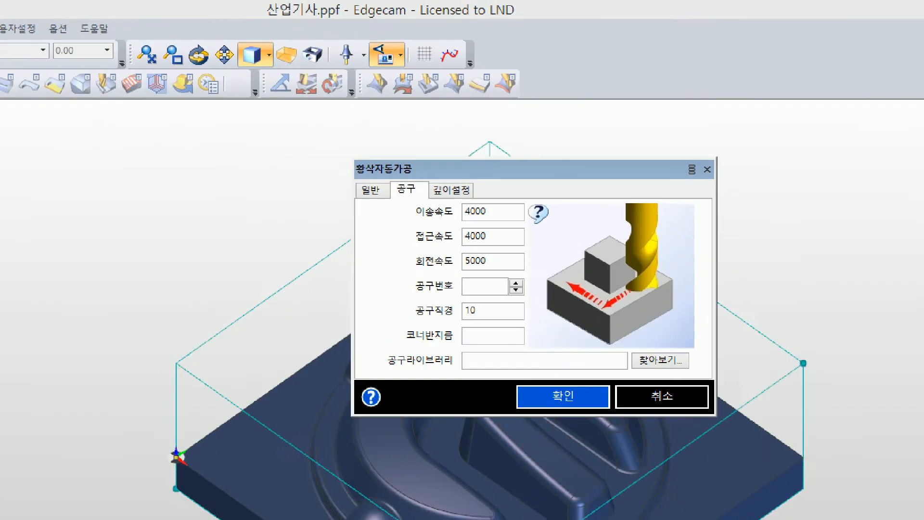
mouse_move(377, 179)
mouse_down()
mouse_move(435, 179)
mouse_move(554, 313)
mouse_move(533, 325)
mouse_move(536, 315)
mouse_up()
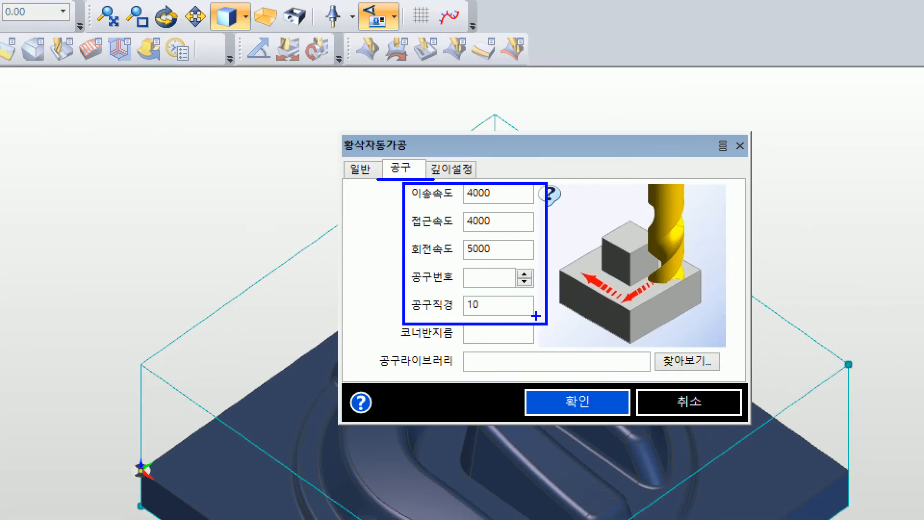
drag(367, 251, 229, 246)
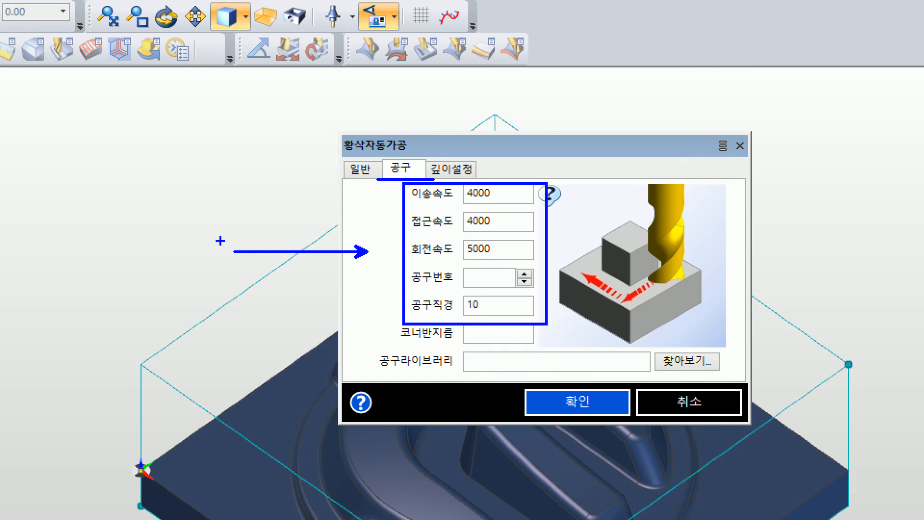
key(Escape)
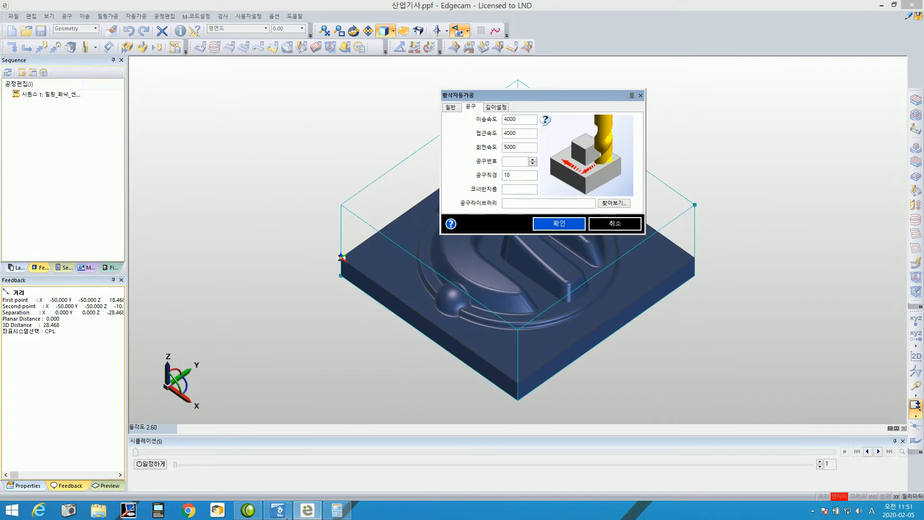
Switch to the cutting instruction document and check the roughing feed, spindle speed, tool number, tool type and diameter.
click(283, 516)
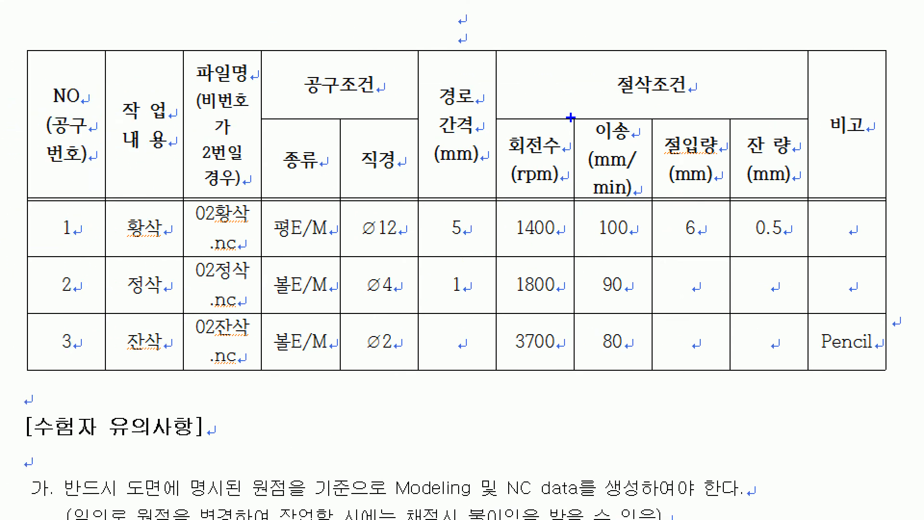
ctrl+drag(570, 118, 649, 262)
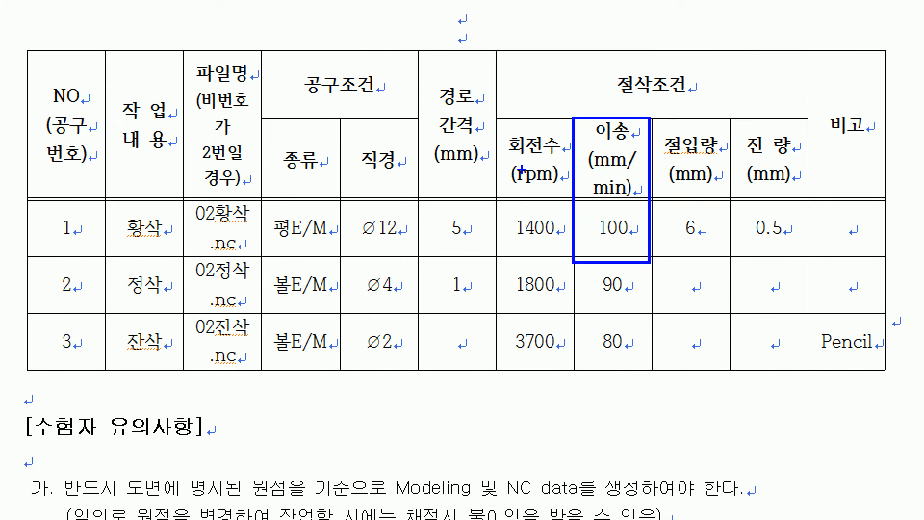
ctrl+drag(501, 130, 571, 257)
ctrl+drag(27, 198, 114, 254)
ctrl+drag(335, 198, 423, 266)
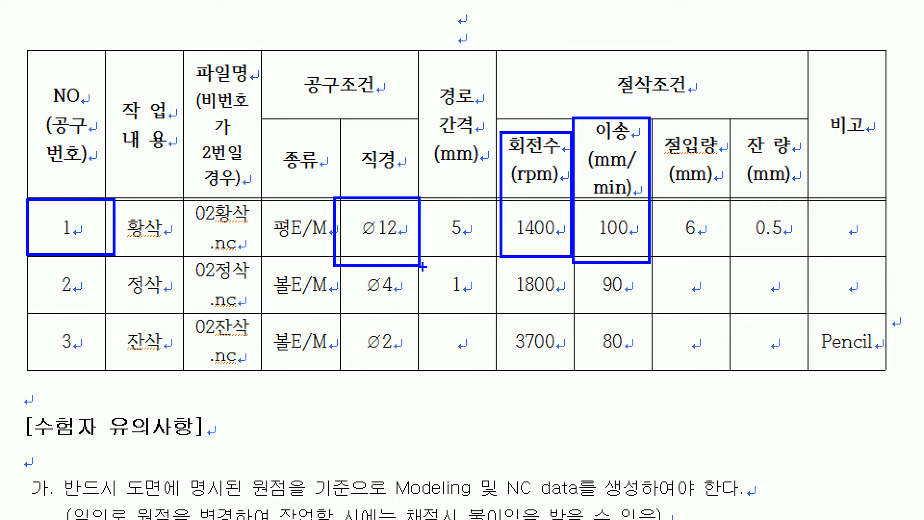
mouse_move(311, 243)
mouse_down()
mouse_move(287, 243)
mouse_move(321, 208)
mouse_move(312, 251)
mouse_up()
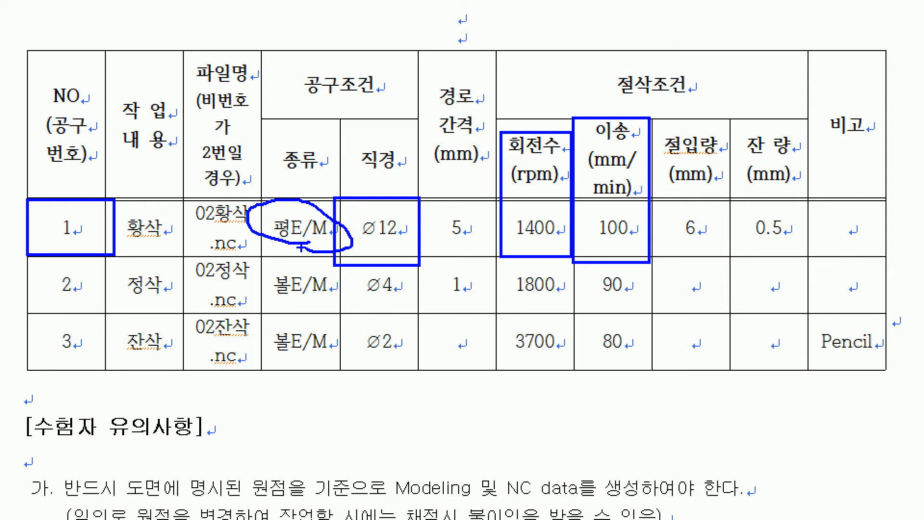
key(Escape)
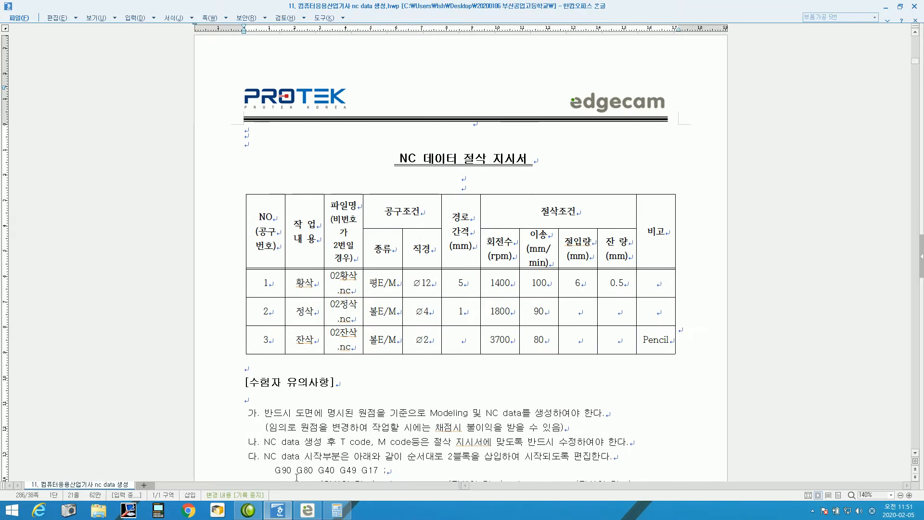
Back in Edgecam, set the roughing 이송속도 and 접근속도 to 100, 회전속도 to 1400, 공구번호 to 1 and 공구직경 to 12.
click(307, 510)
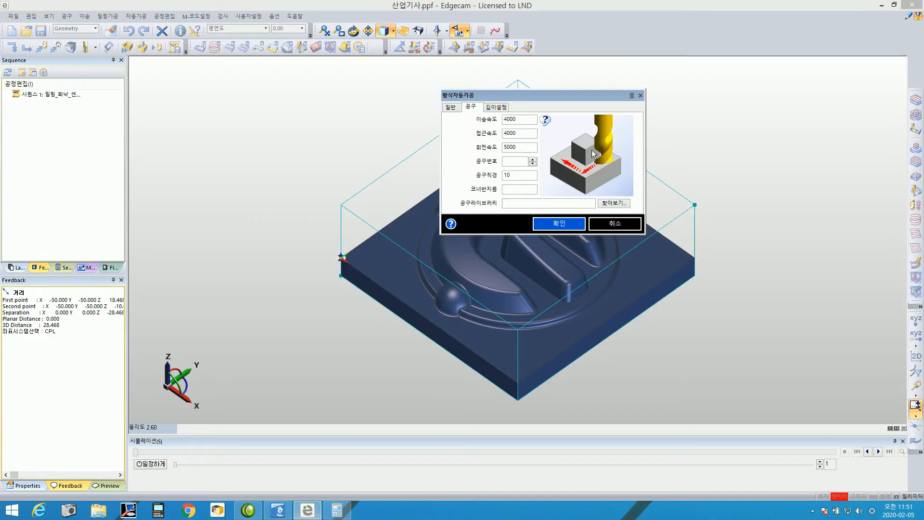
double_click(533, 122)
text(100)
key(Tab)
text(100)
key(Tab)
text(1400)
key(Tab)
text(1)
key(Tab)
text(12)
drag(550, 103, 555, 117)
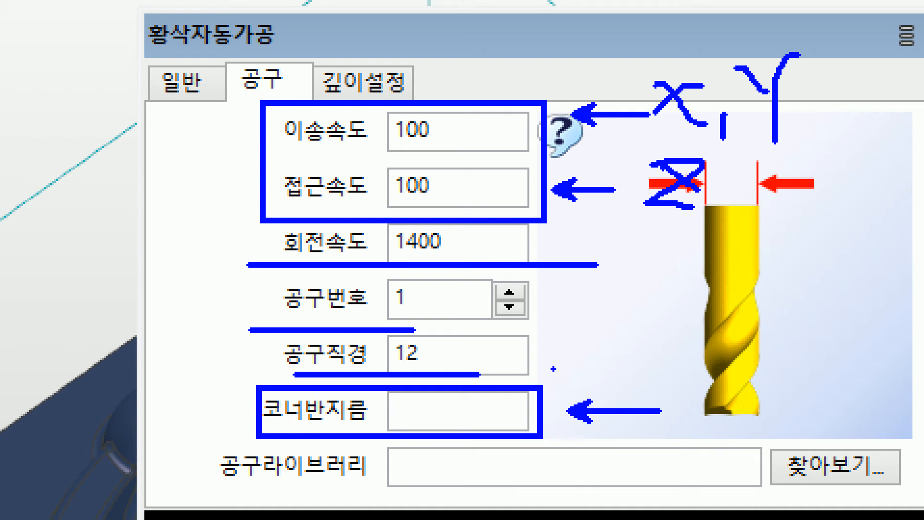
drag(489, 398, 520, 440)
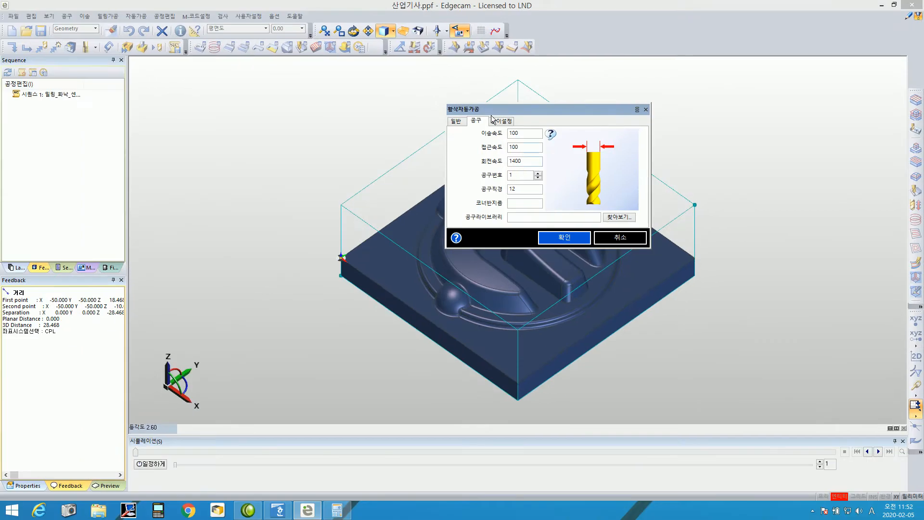
Open the depth settings (깊이설정) of 황삭자동가공 and review the 안전높이 and 시작높이 fields.
click(496, 122)
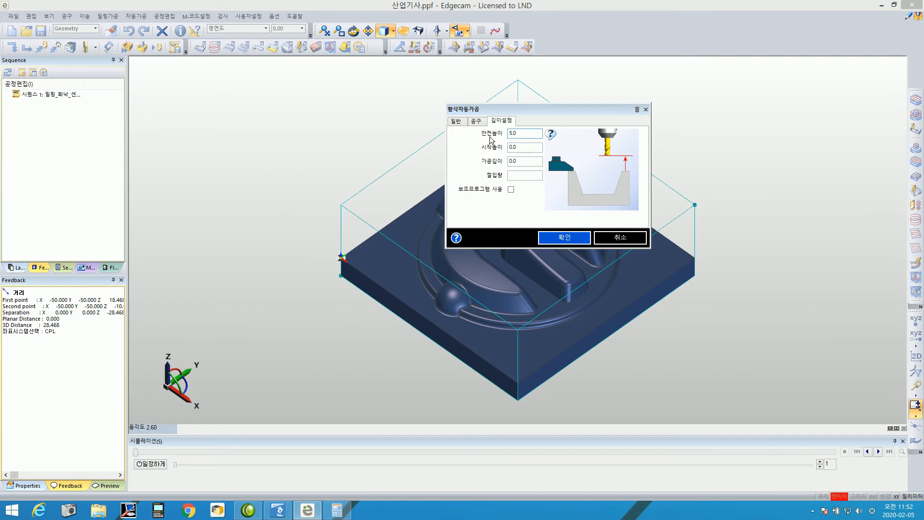
mouse_move(558, 160)
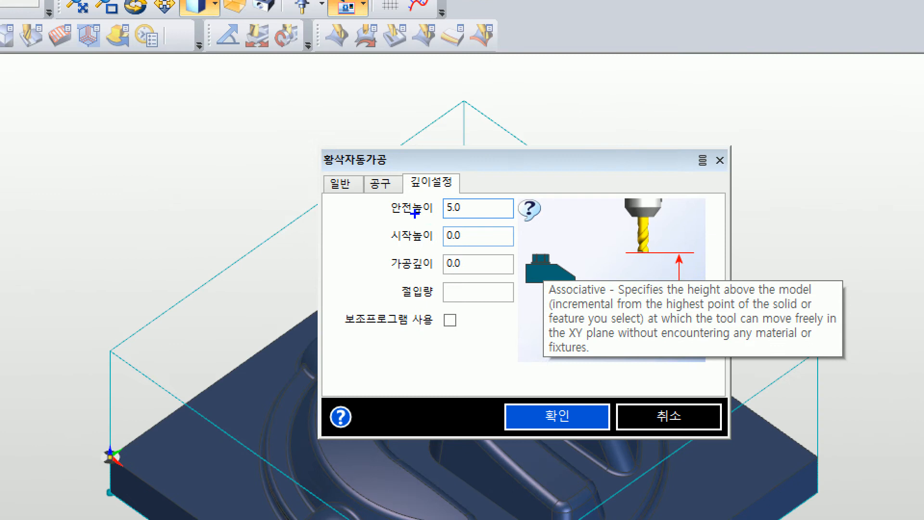
mouse_move(375, 194)
mouse_down()
mouse_move(496, 223)
mouse_move(496, 245)
mouse_up()
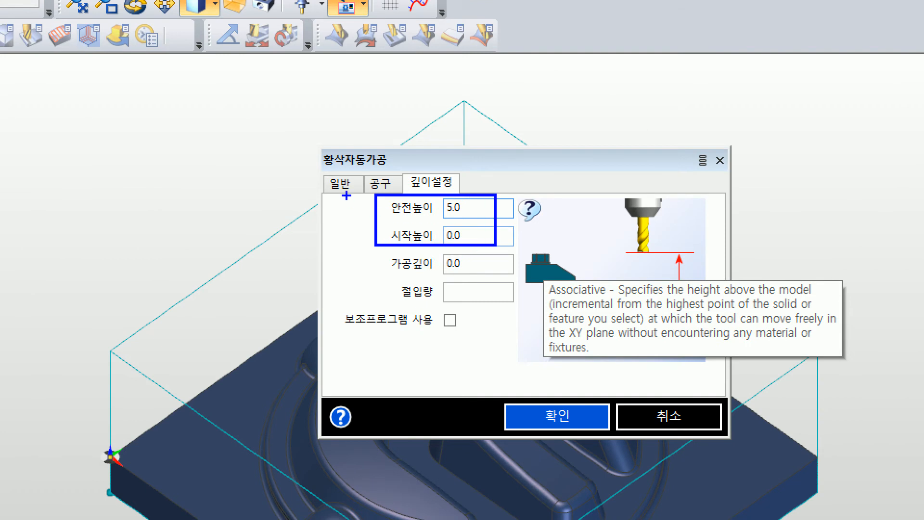
drag(387, 207, 285, 195)
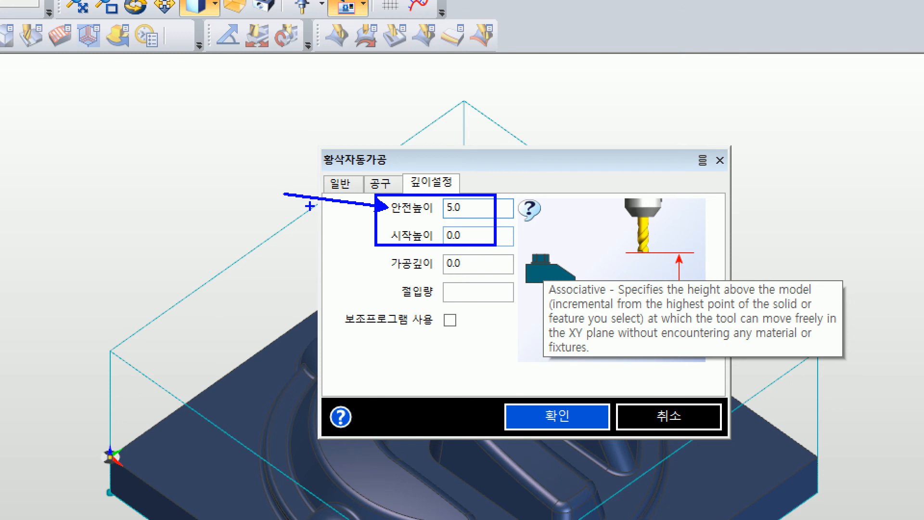
Check the required safety height (안전 높이) from the origin in the examinee notes of the instruction document.
click(450, 299)
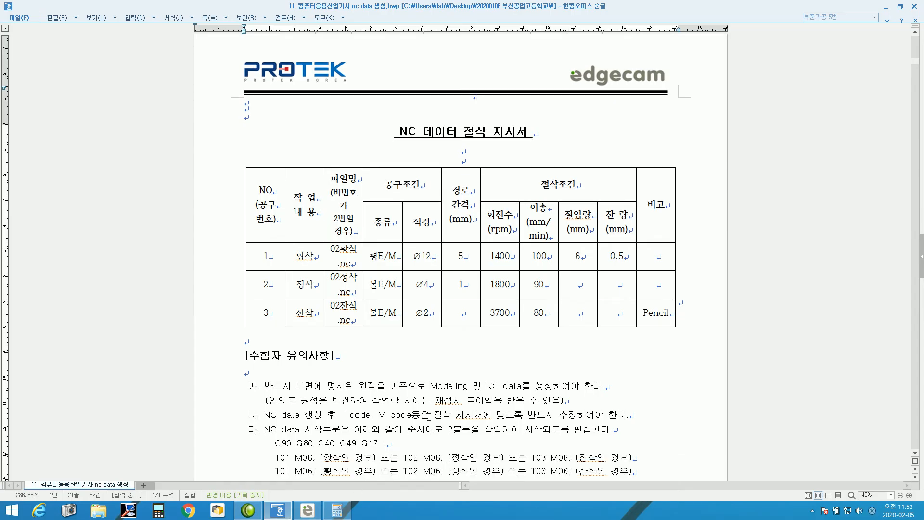
scroll(428, 416, down, 5)
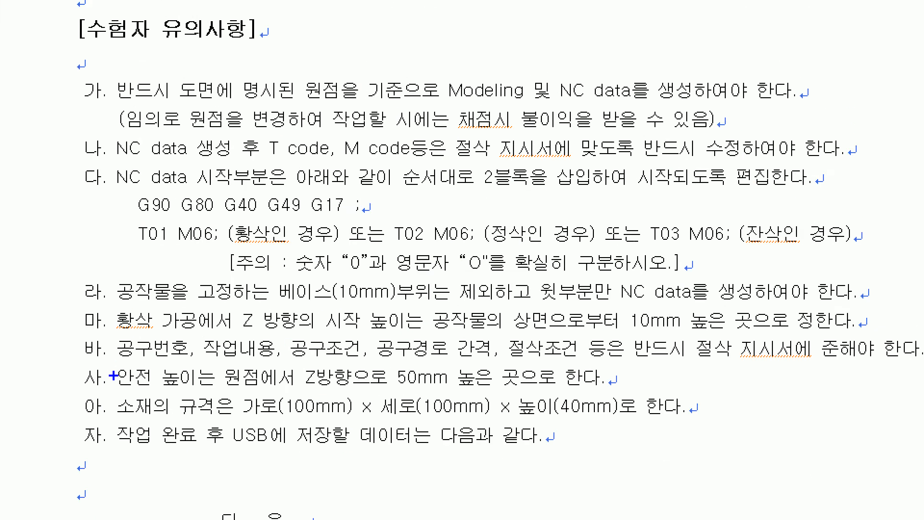
mouse_move(114, 364)
mouse_down()
mouse_move(201, 390)
mouse_move(293, 391)
mouse_up()
mouse_move(390, 364)
mouse_down()
mouse_move(455, 389)
mouse_move(739, 395)
mouse_up()
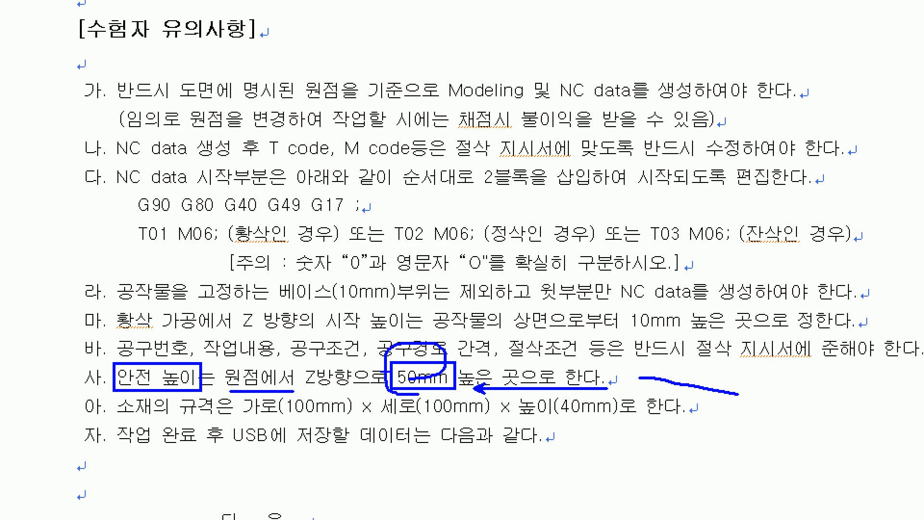
key(Escape)
Return to Edgecam and set the roughing 안전높이 to 50.
click(308, 510)
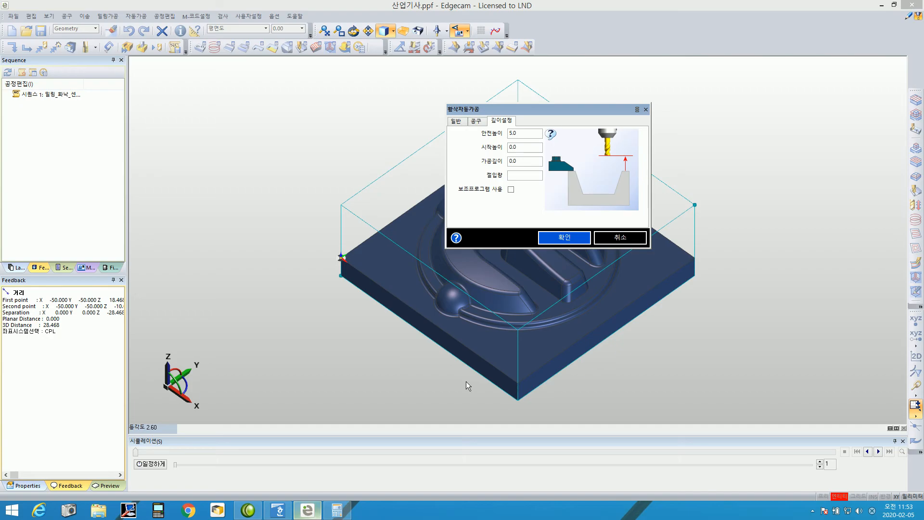
click(489, 135)
text(5)
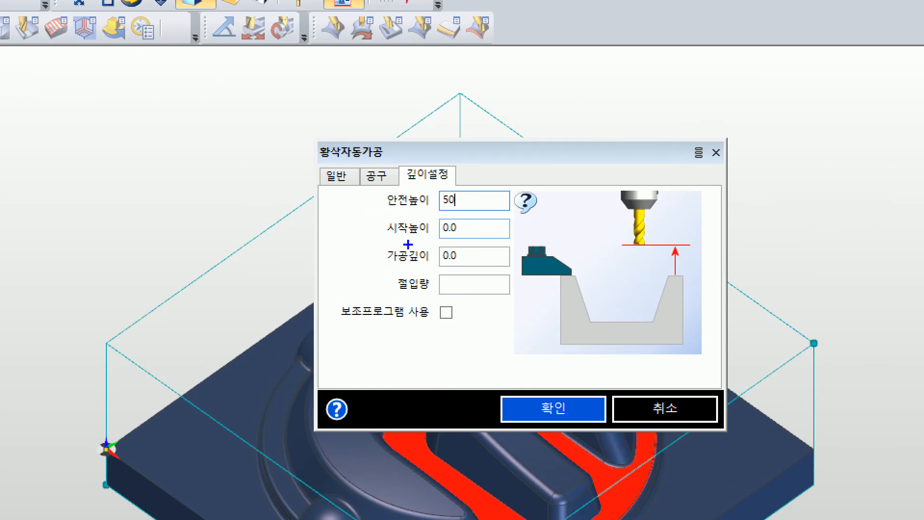
drag(479, 144, 534, 143)
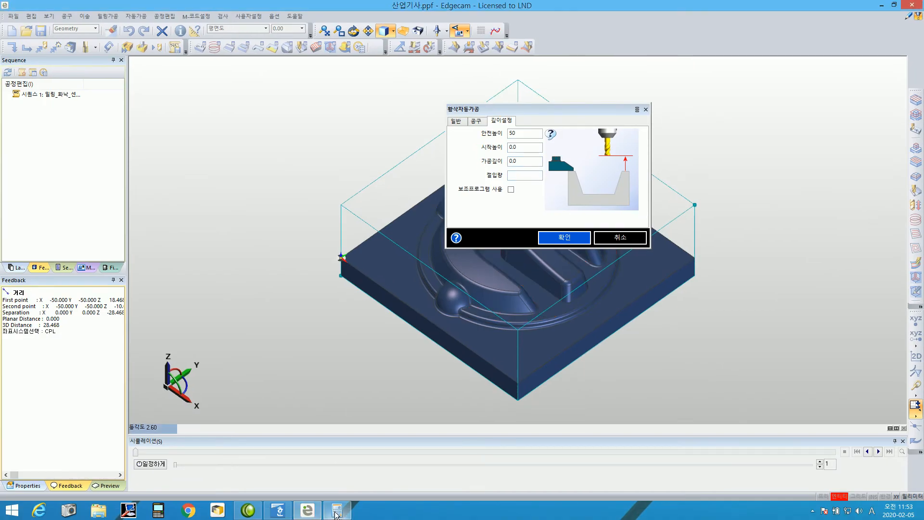
Open the calculator and enter 50 as the number to subtract the part height from.
click(336, 512)
click(735, 204)
text(50)
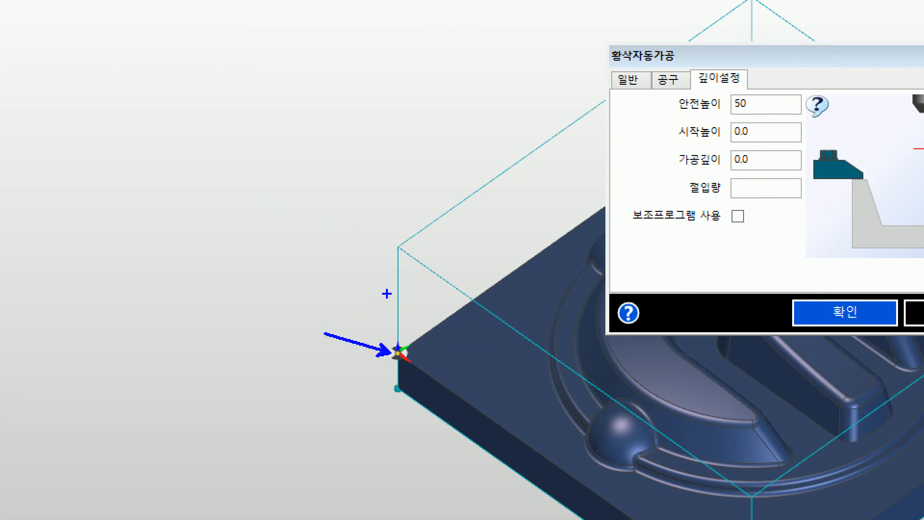
Read the 3D Distance in the Feedback readout and work out the part's height above the origin by deducting the 10 mm base.
drag(386, 249, 355, 223)
mouse_move(349, 260)
mouse_down()
mouse_move(347, 270)
mouse_move(380, 293)
mouse_up()
mouse_move(357, 279)
mouse_down()
mouse_move(346, 304)
mouse_move(380, 311)
mouse_move(393, 290)
mouse_up()
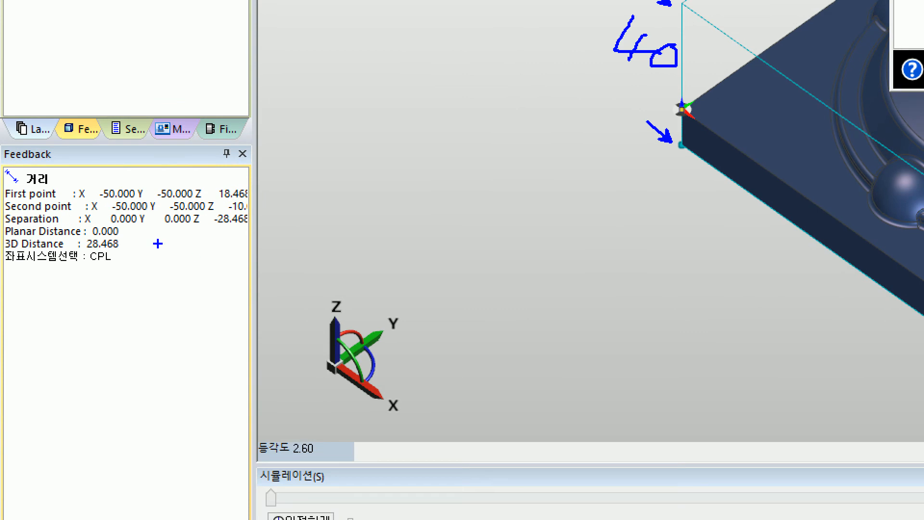
mouse_move(83, 235)
mouse_down()
mouse_move(126, 253)
mouse_move(279, 273)
mouse_up()
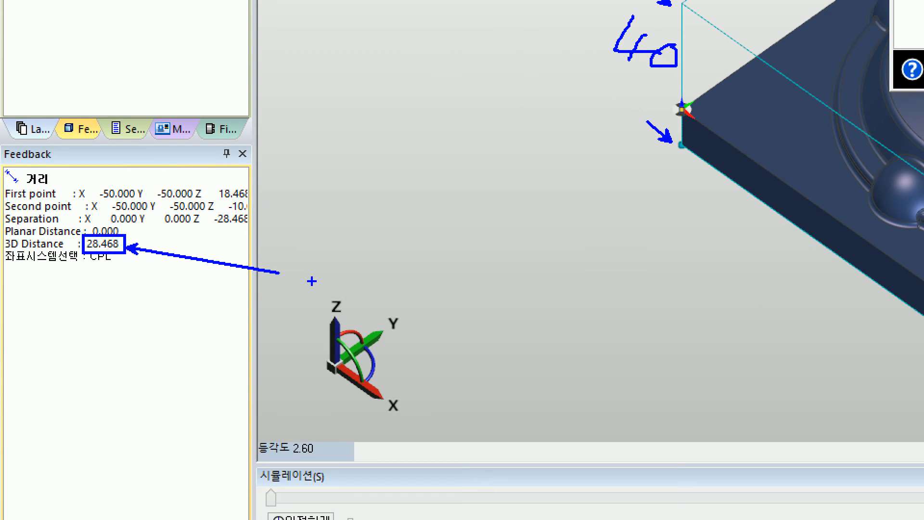
mouse_move(110, 269)
mouse_down()
mouse_move(59, 251)
mouse_move(140, 237)
mouse_move(106, 270)
mouse_move(87, 357)
mouse_up()
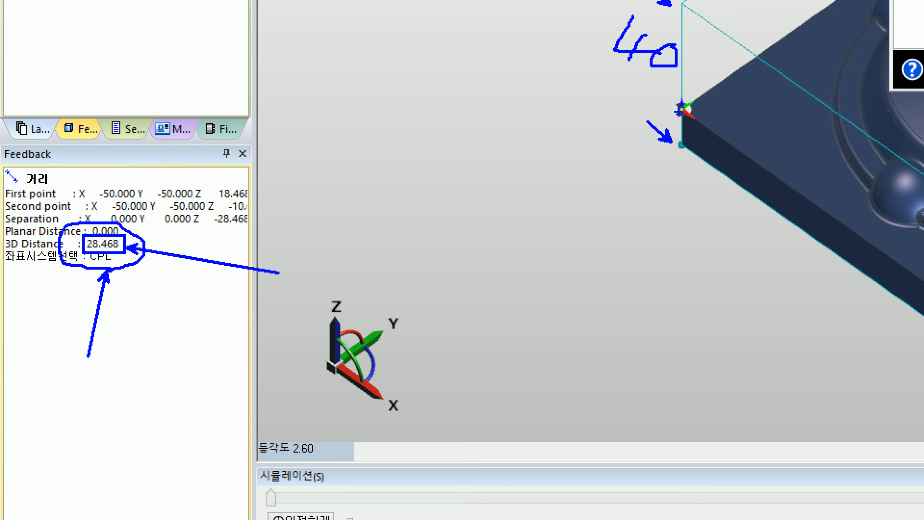
drag(674, 109, 614, 100)
mouse_move(675, 143)
mouse_down()
mouse_move(624, 142)
mouse_move(641, 151)
mouse_up()
mouse_move(600, 118)
mouse_down()
mouse_move(564, 144)
mouse_move(578, 122)
mouse_up()
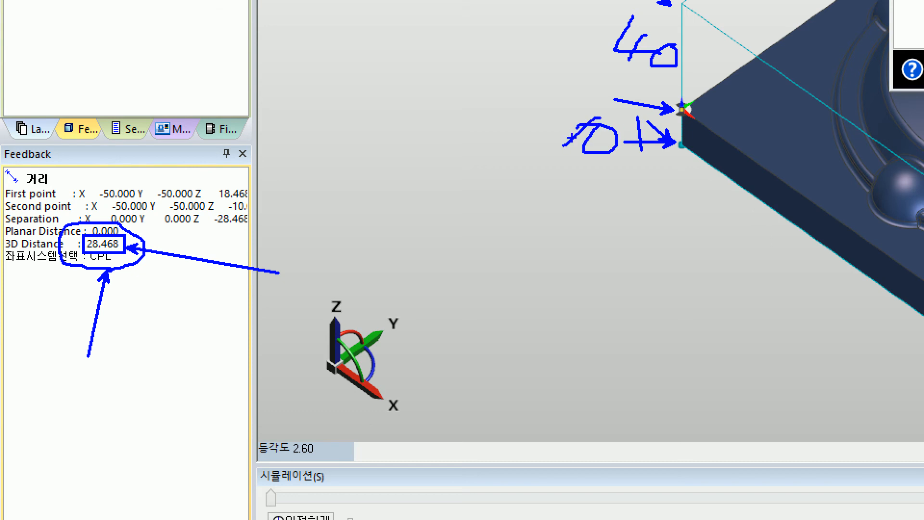
drag(179, 236, 178, 246)
drag(164, 240, 229, 240)
drag(287, 221, 267, 254)
drag(318, 211, 331, 221)
drag(352, 260, 352, 267)
mouse_move(385, 204)
mouse_down()
mouse_move(379, 234)
mouse_move(411, 237)
mouse_up()
drag(403, 212, 383, 261)
mouse_move(452, 208)
mouse_down()
mouse_move(423, 247)
mouse_move(469, 242)
mouse_move(490, 255)
mouse_up()
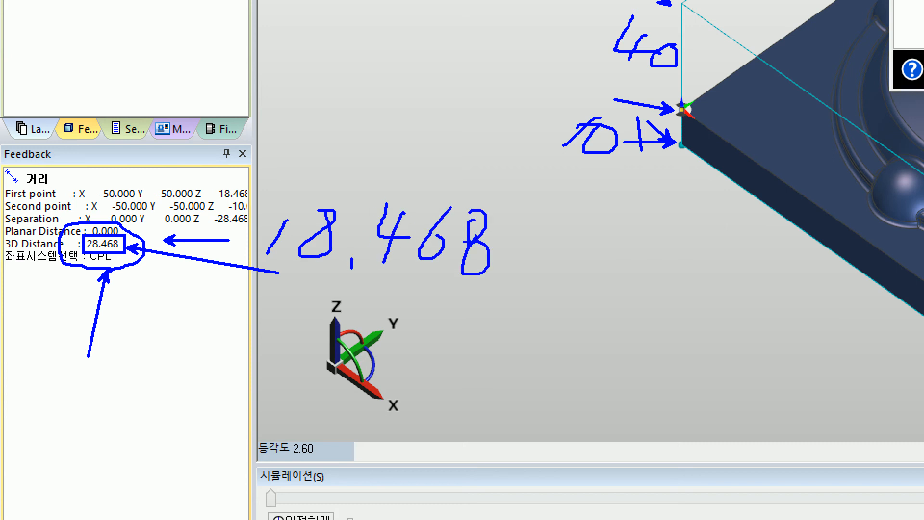
mouse_move(299, 104)
mouse_down()
mouse_move(308, 141)
mouse_move(285, 158)
mouse_up()
drag(291, 112, 367, 126)
mouse_move(249, 250)
mouse_down()
mouse_move(216, 253)
mouse_move(670, 317)
mouse_up()
key(Escape)
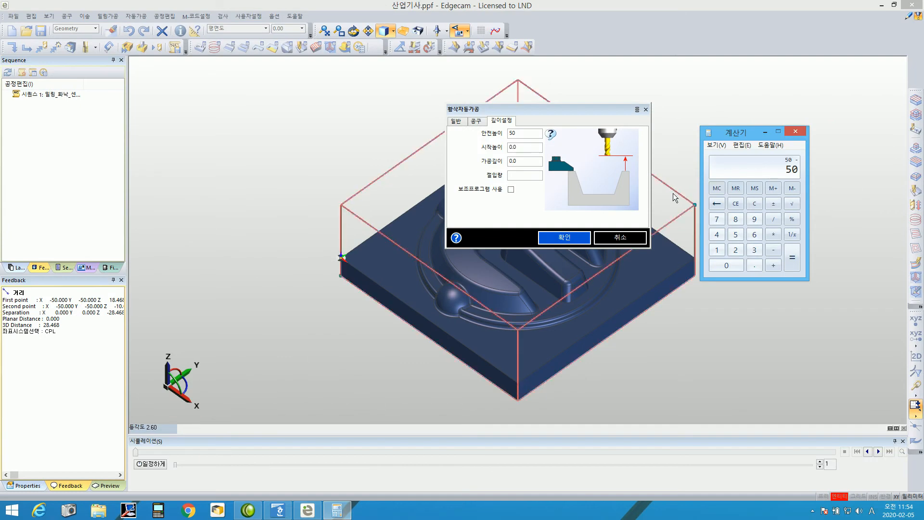
Subtract 18.468 from 50 in the calculator.
text(18.49)
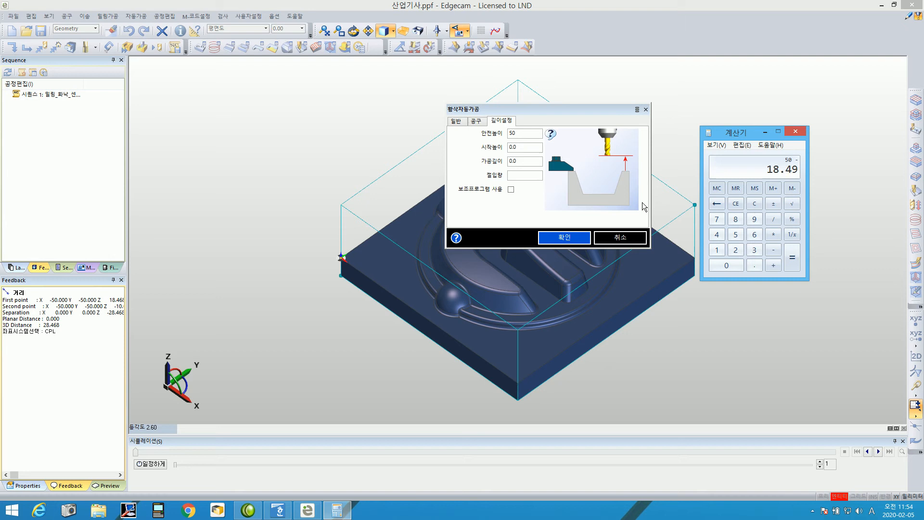
key(BackSpace)
text(68)
key(Return)
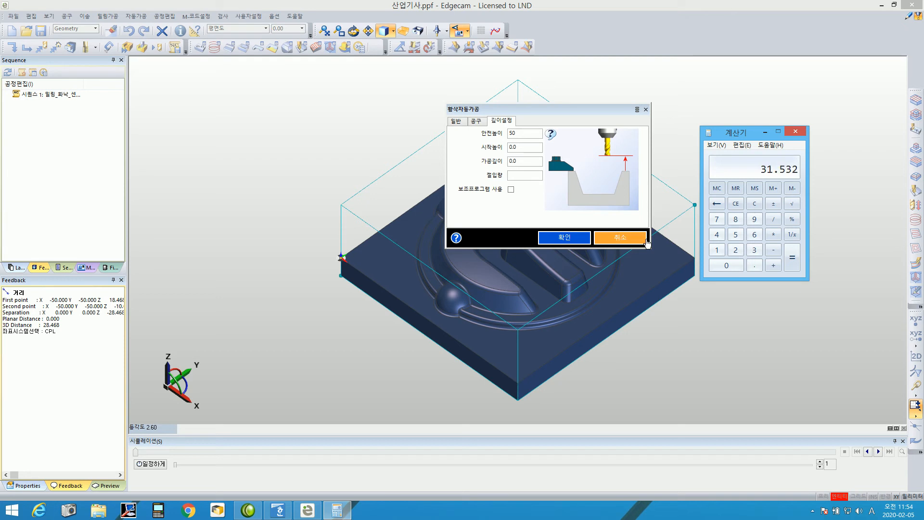
drag(751, 133, 745, 122)
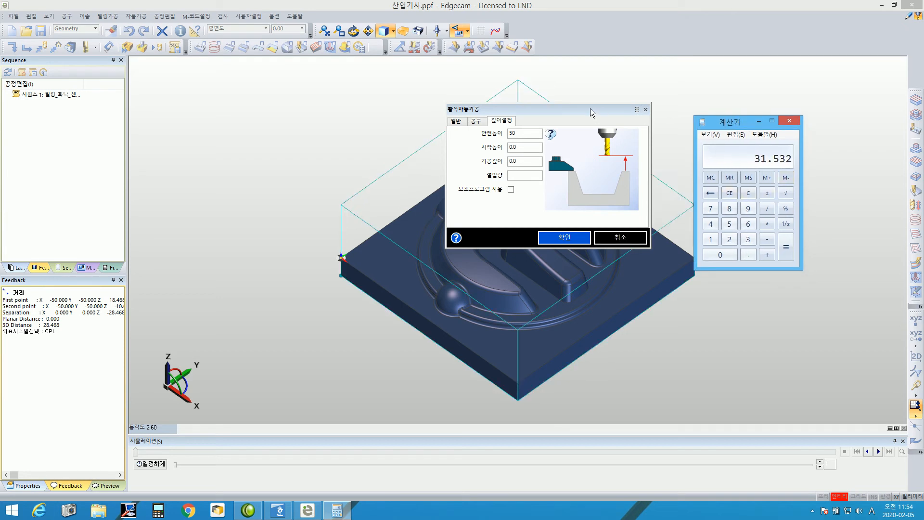
Move the 황삭자동가공 dialog clear of the model and examine the safety clearance above the part's highest surface.
drag(590, 109, 730, 78)
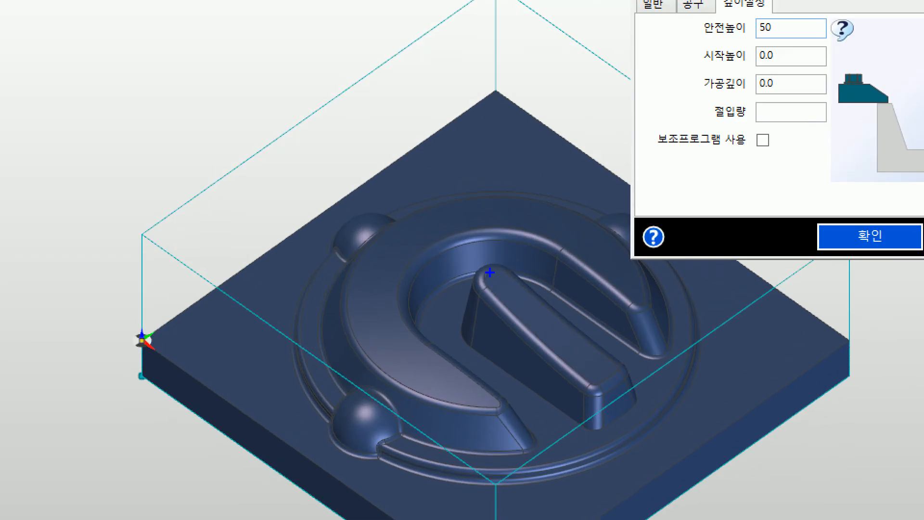
drag(389, 37, 306, 103)
drag(284, 43, 411, 165)
drag(495, 281, 218, 221)
drag(198, 3, 593, 1)
drag(448, 1, 416, 270)
mouse_move(493, 73)
mouse_down()
mouse_move(506, 163)
mouse_move(481, 166)
mouse_up()
mouse_move(491, 98)
mouse_down()
mouse_move(550, 101)
mouse_move(573, 149)
mouse_up()
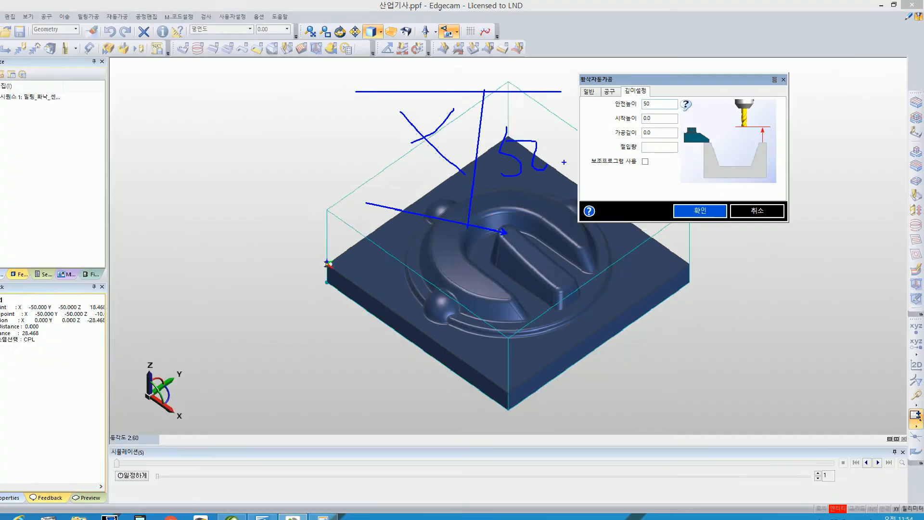
Place the calculator beside the roughing dialog and set 안전높이 to 31.532.
click(323, 519)
drag(728, 120, 821, 88)
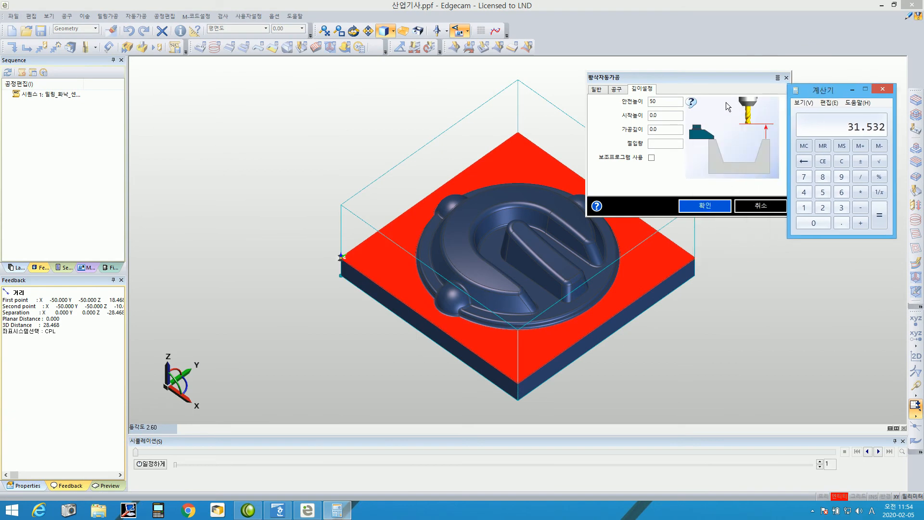
click(667, 101)
text(31.532)
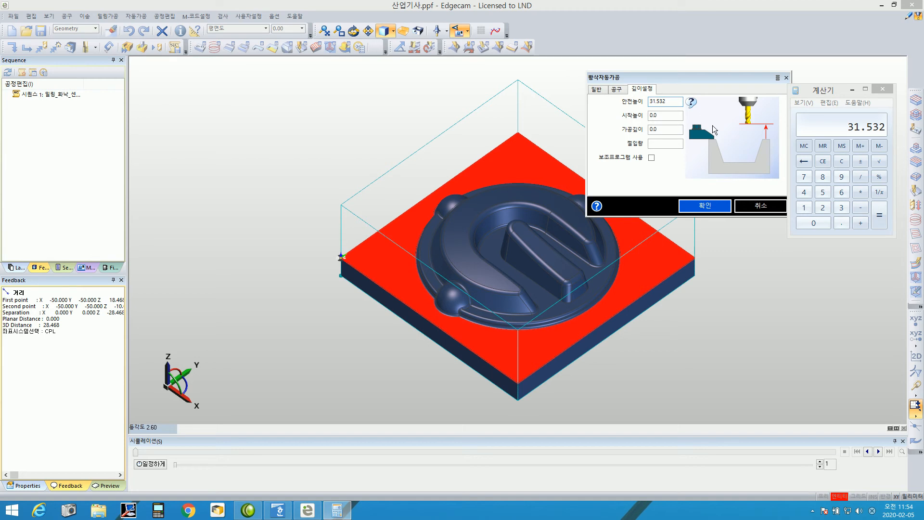
Check the required Z start height (시작 높이) for roughing in the examinee notes of the instruction document.
click(666, 117)
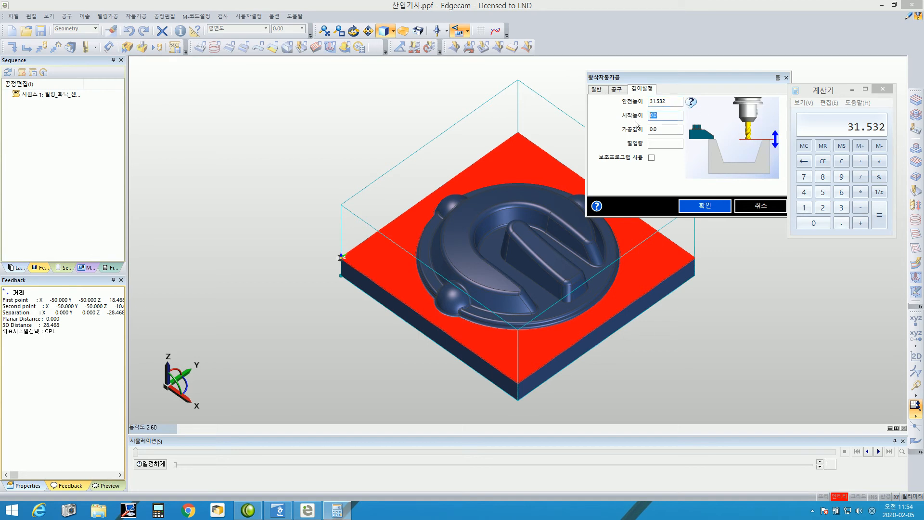
mouse_move(701, 132)
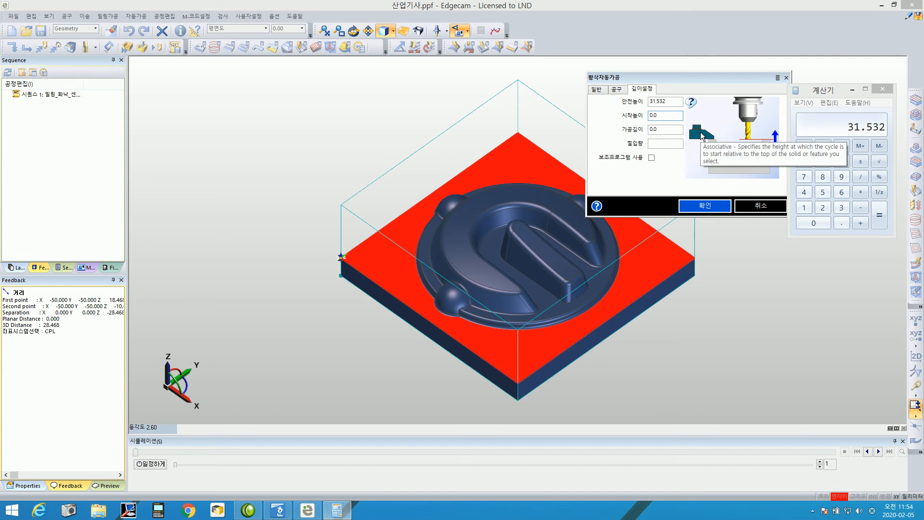
click(279, 510)
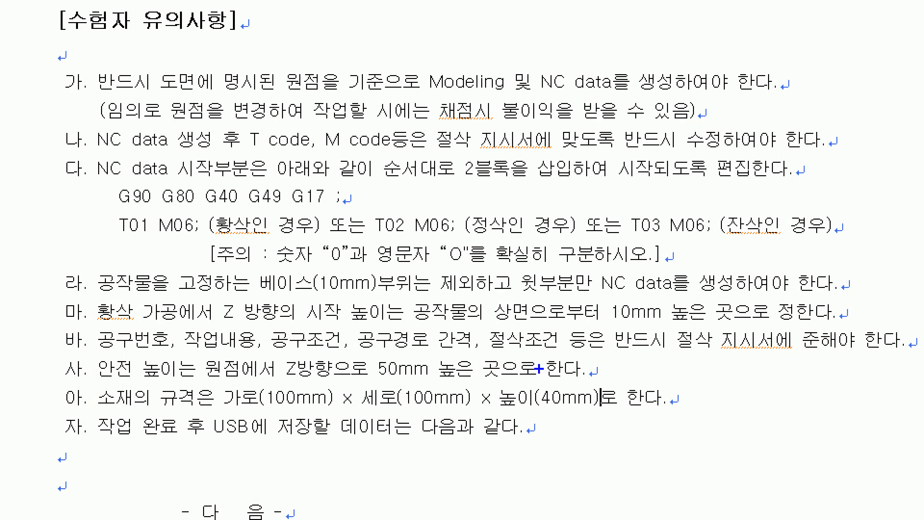
mouse_move(58, 295)
mouse_down()
mouse_move(208, 331)
mouse_move(184, 328)
mouse_up()
drag(131, 300, 153, 184)
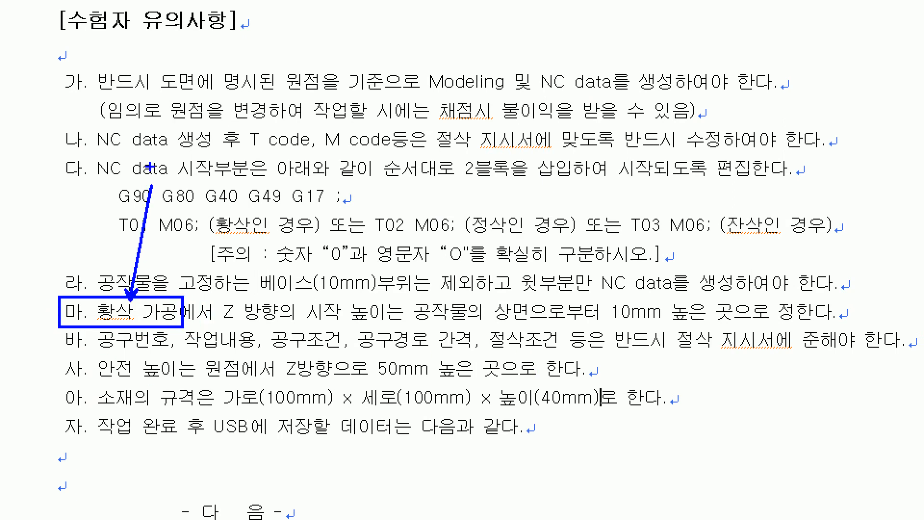
mouse_move(302, 300)
mouse_down()
mouse_move(378, 322)
mouse_move(593, 323)
mouse_move(625, 296)
mouse_move(601, 327)
mouse_up()
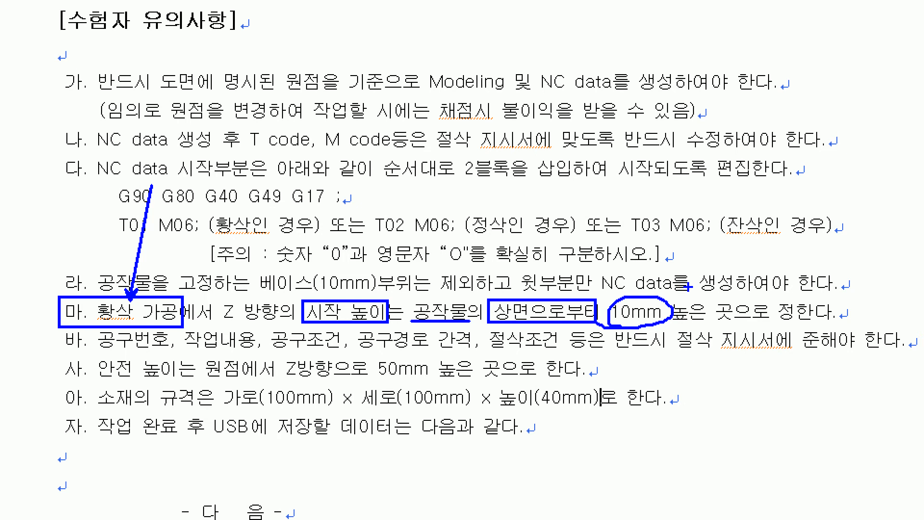
key(Escape)
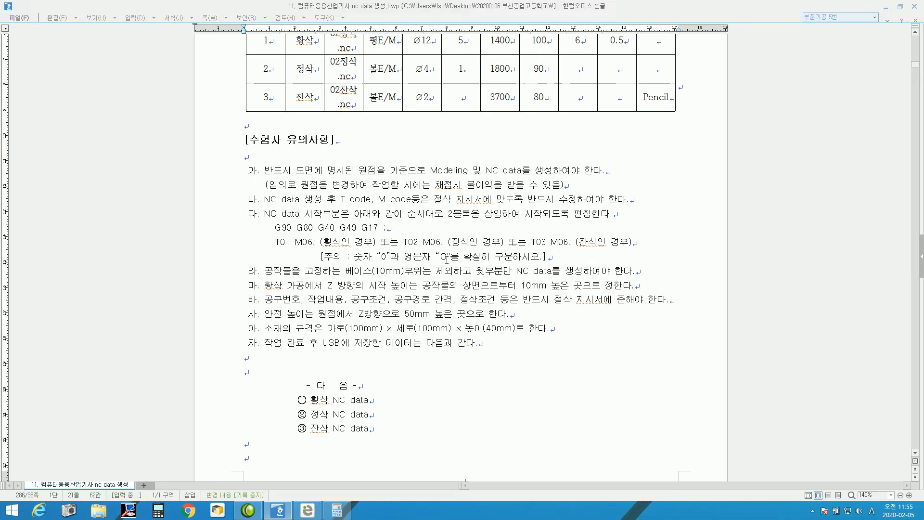
Return to Edgecam and examine the stock's height above the origin for the 시작높이 setting.
click(307, 511)
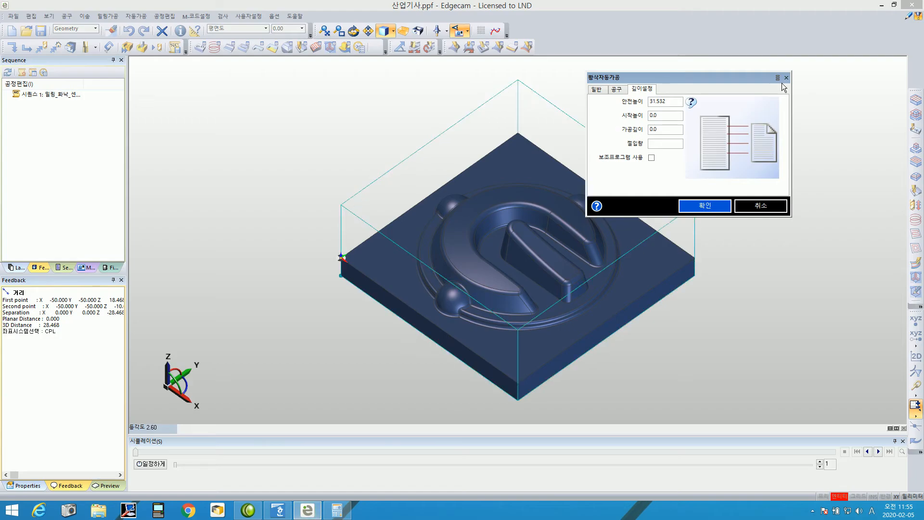
click(682, 114)
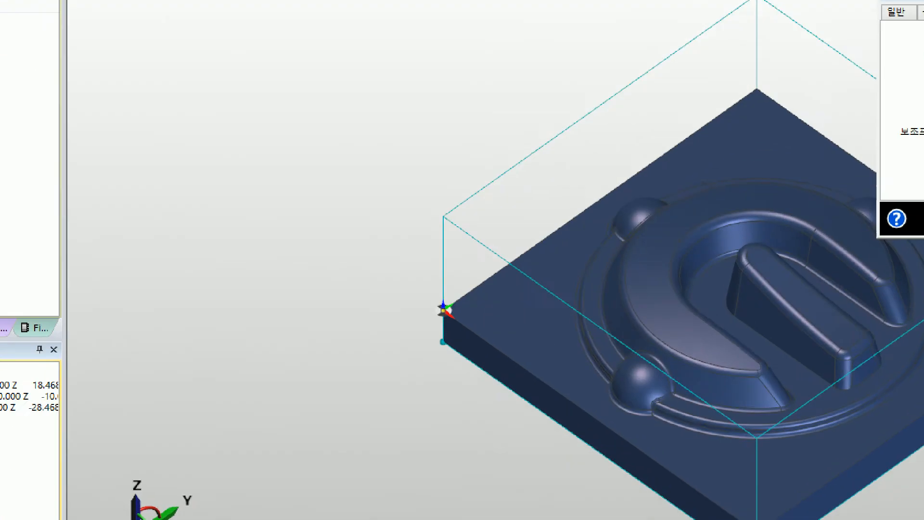
mouse_move(440, 315)
ctrl+shift+mouse_down()
mouse_move(396, 303)
mouse_move(409, 308)
ctrl+shift+mouse_up()
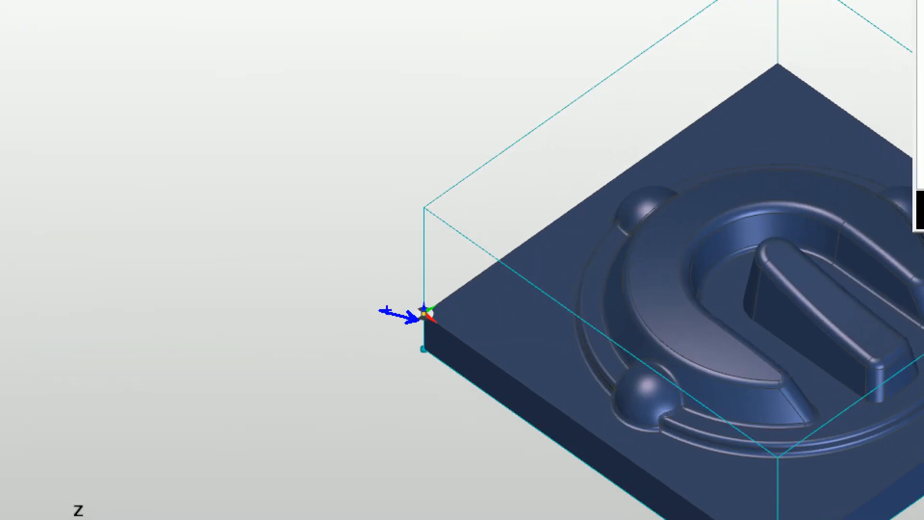
mouse_move(422, 205)
ctrl+shift+mouse_down()
mouse_move(380, 192)
mouse_move(405, 326)
ctrl+shift+mouse_up()
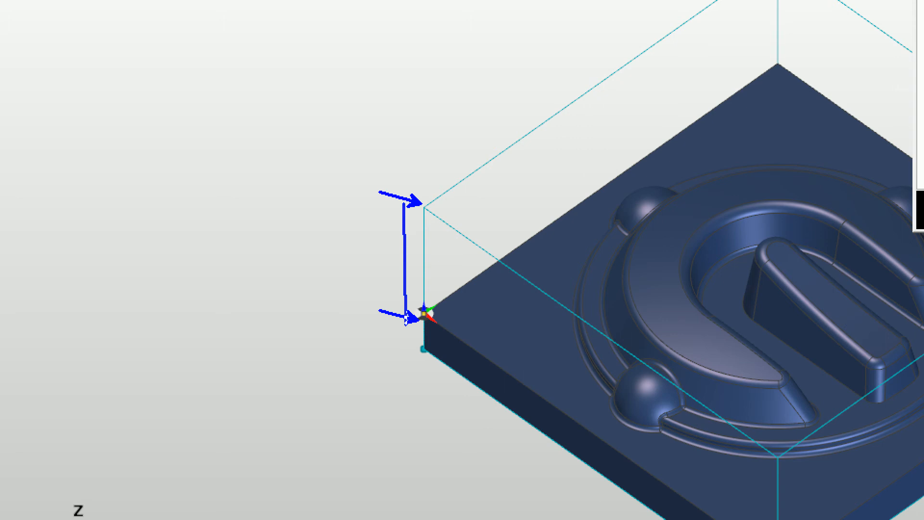
mouse_move(311, 243)
mouse_down()
mouse_move(294, 302)
mouse_move(281, 300)
mouse_up()
mouse_move(366, 270)
mouse_down()
mouse_move(365, 283)
mouse_move(376, 263)
mouse_up()
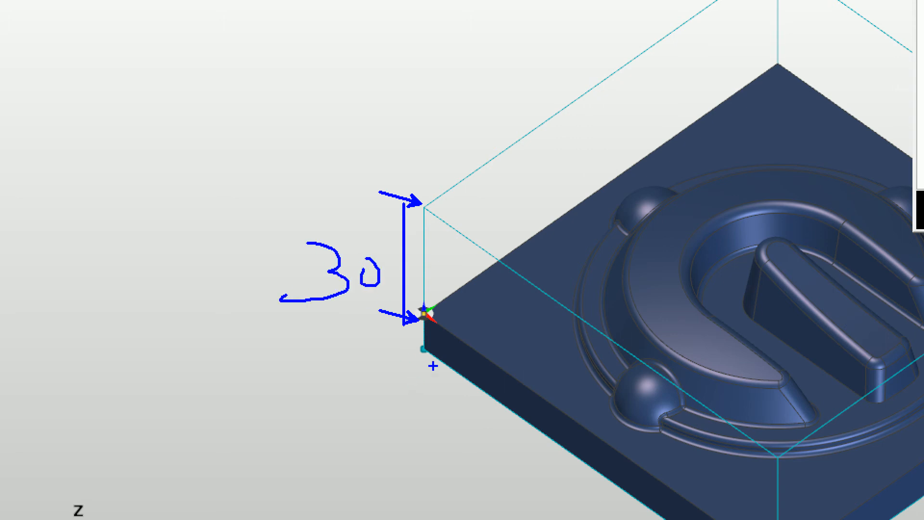
shift+drag(430, 354, 182, 290)
shift+drag(436, 203, 165, 24)
shift+drag(230, 92, 211, 279)
mouse_move(127, 139)
mouse_down()
mouse_move(182, 200)
mouse_move(101, 263)
mouse_up()
mouse_move(192, 165)
mouse_down()
mouse_move(177, 199)
mouse_move(180, 157)
mouse_up()
drag(519, 356, 464, 398)
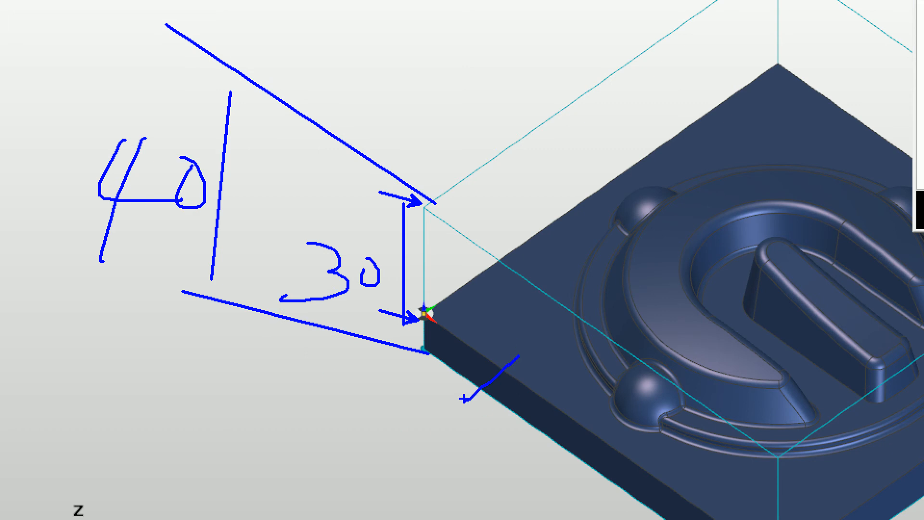
mouse_move(343, 300)
mouse_down()
mouse_move(263, 276)
mouse_move(390, 272)
mouse_move(336, 317)
mouse_up()
drag(409, 281, 419, 333)
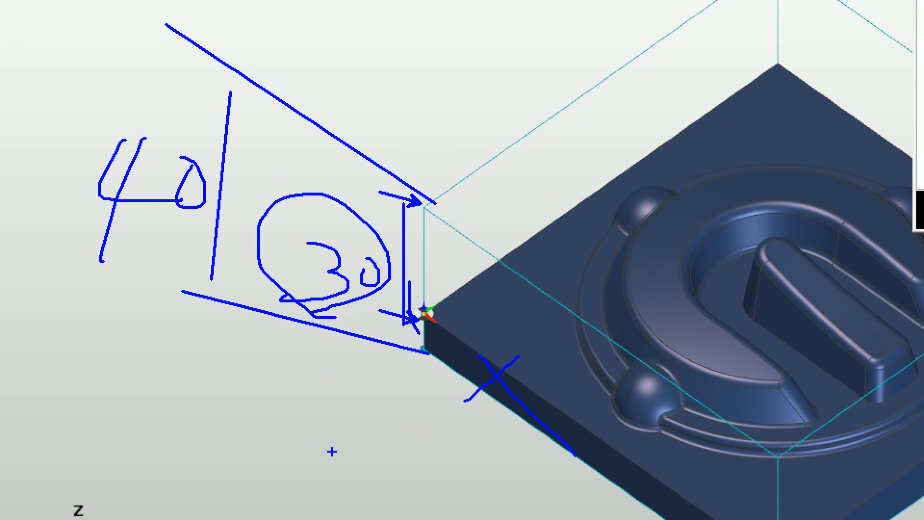
key(Escape)
Clear the calculator and enter 30 as the stock height above the origin.
click(337, 510)
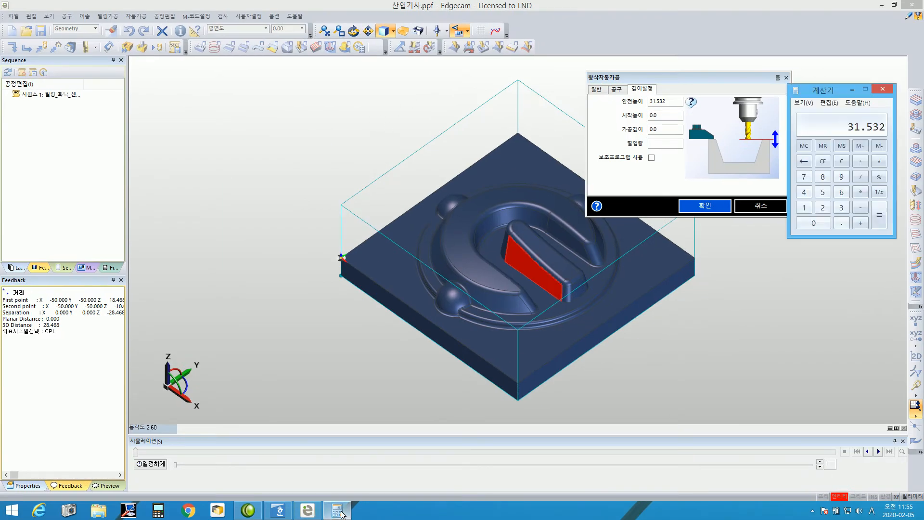
click(823, 162)
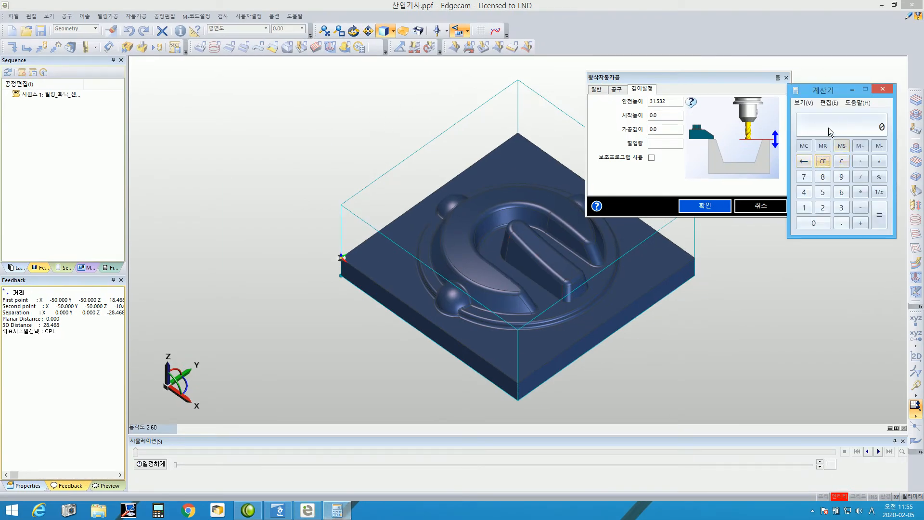
text(30)
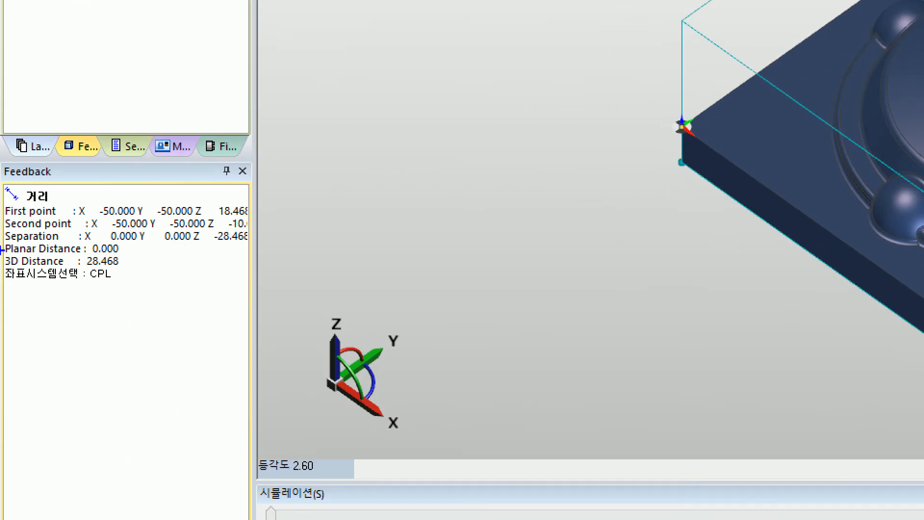
Recheck the 3D Distance in the Feedback readout to get the part height without the 10 mm base.
mouse_move(68, 251)
ctrl+mouse_down()
mouse_move(117, 273)
mouse_move(188, 266)
ctrl+mouse_up()
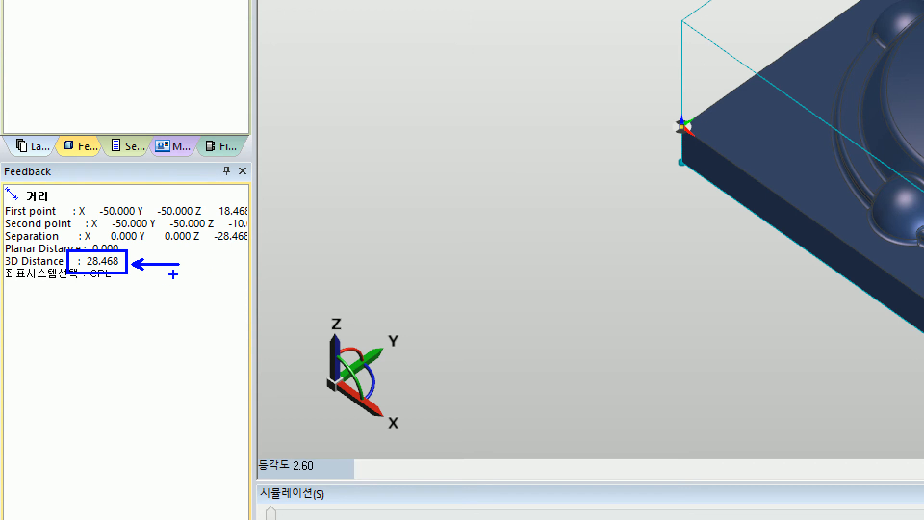
mouse_move(208, 250)
mouse_down()
mouse_move(190, 279)
mouse_move(213, 278)
mouse_move(217, 249)
mouse_up()
drag(238, 277, 232, 289)
drag(259, 250, 304, 273)
drag(285, 251, 268, 287)
mouse_move(318, 238)
mouse_down()
mouse_move(293, 284)
mouse_move(317, 285)
mouse_up()
mouse_move(362, 244)
mouse_down()
mouse_move(361, 272)
mouse_move(373, 278)
mouse_up()
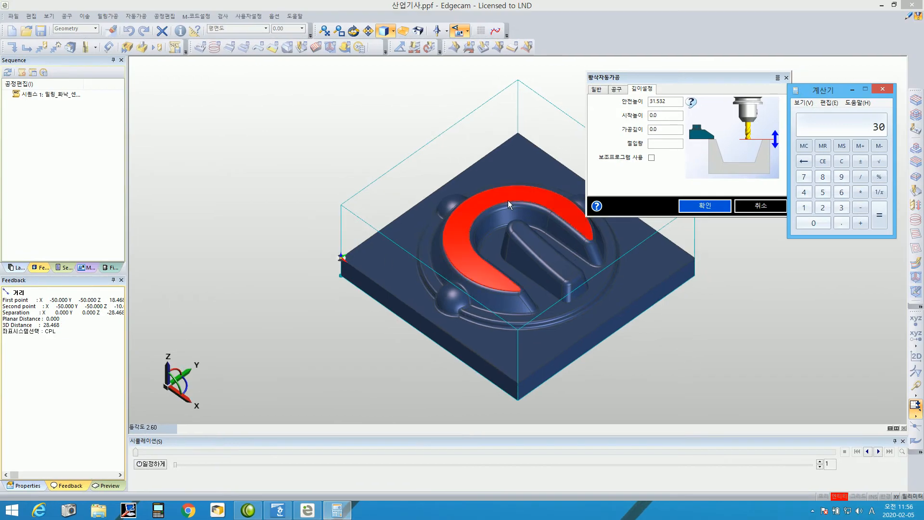
Subtract 18.468 from 30 in the calculator, clearing the mistaken entry first.
text(18.468)
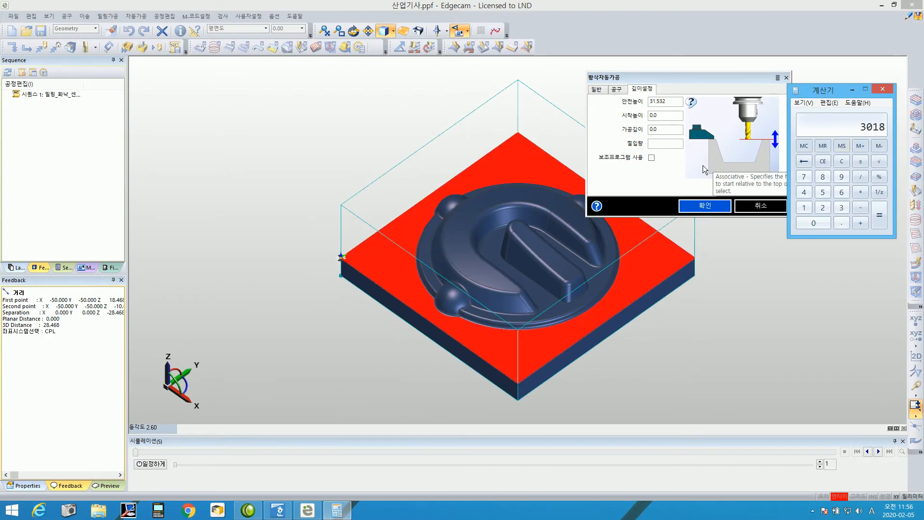
key(BackSpace)
key(BackSpace)
key(BackSpace)
key(BackSpace)
key(BackSpace)
key(BackSpace)
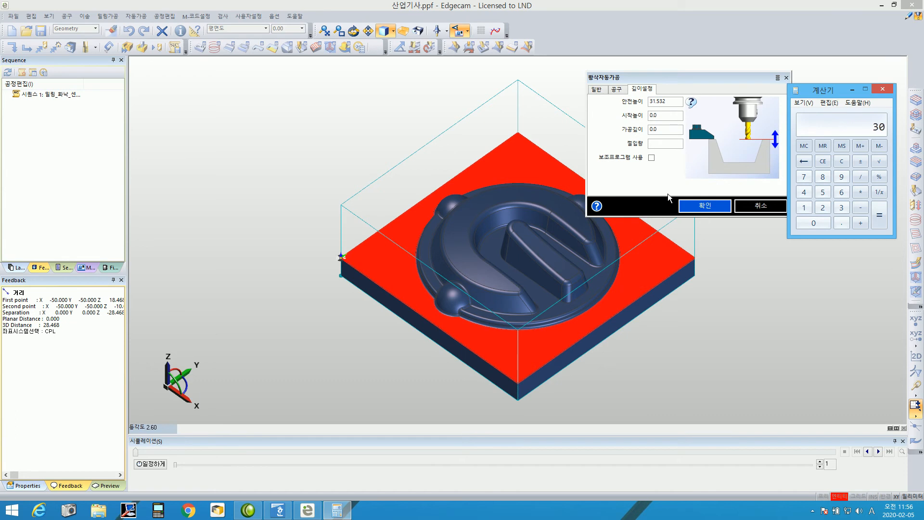
text(.468)
key(Return)
Switch to the instruction document and recheck the roughing start height note.
click(278, 510)
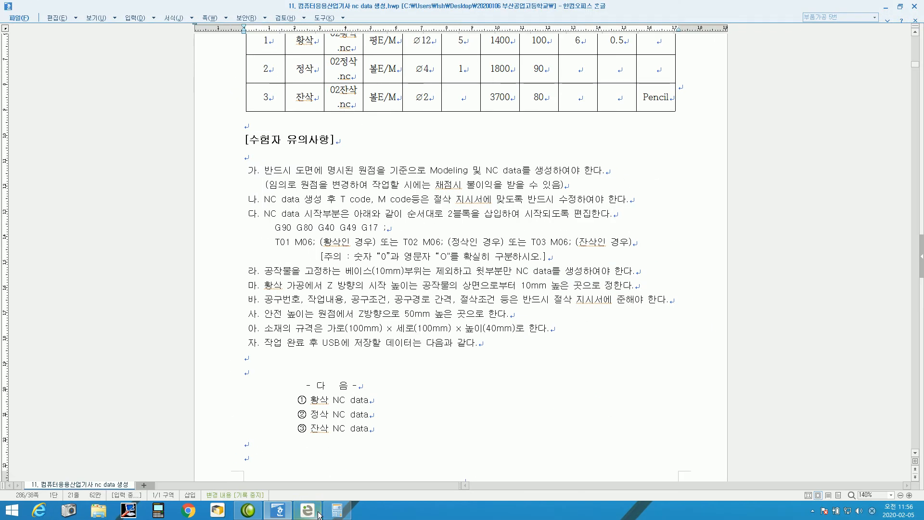
Switch to the calculator and add the 10 mm roughing start-height offset to the current result.
click(332, 511)
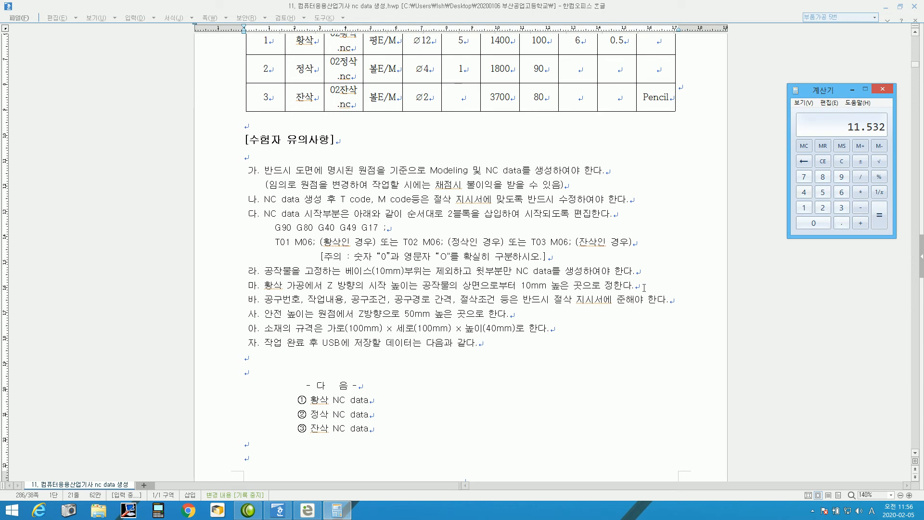
key(plus)
text(10)
key(Return)
drag(840, 93, 840, 77)
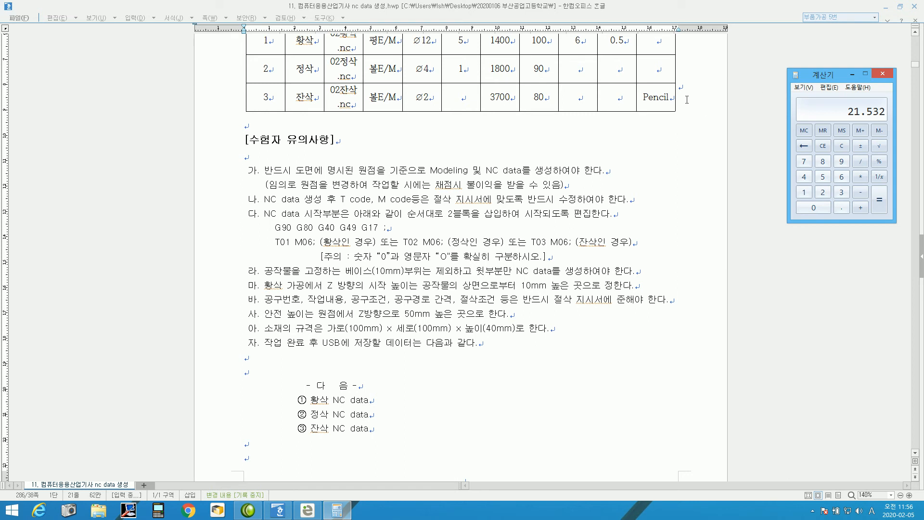
Check the roughing depth of cut in the document's cutting-condition table and add 6 to the calculator result.
click(743, 95)
scroll(624, 134, up, 3)
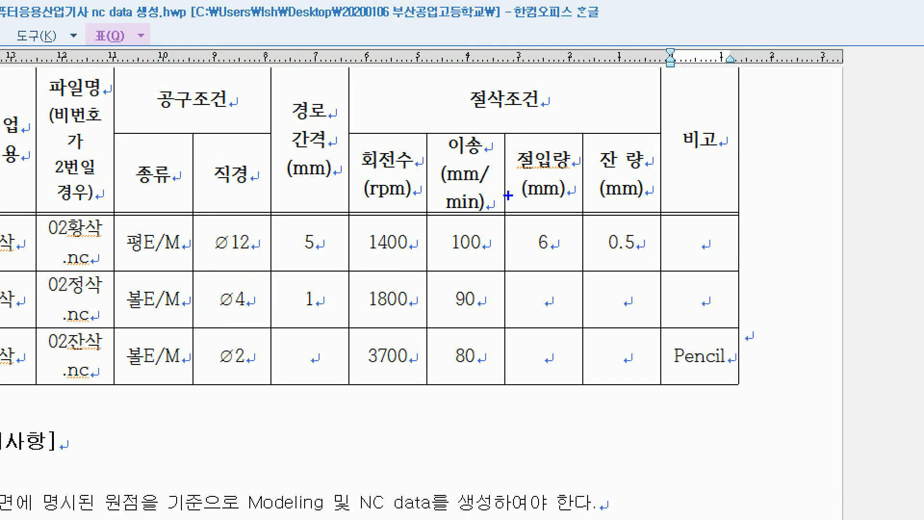
ctrl+drag(576, 255, 555, 456)
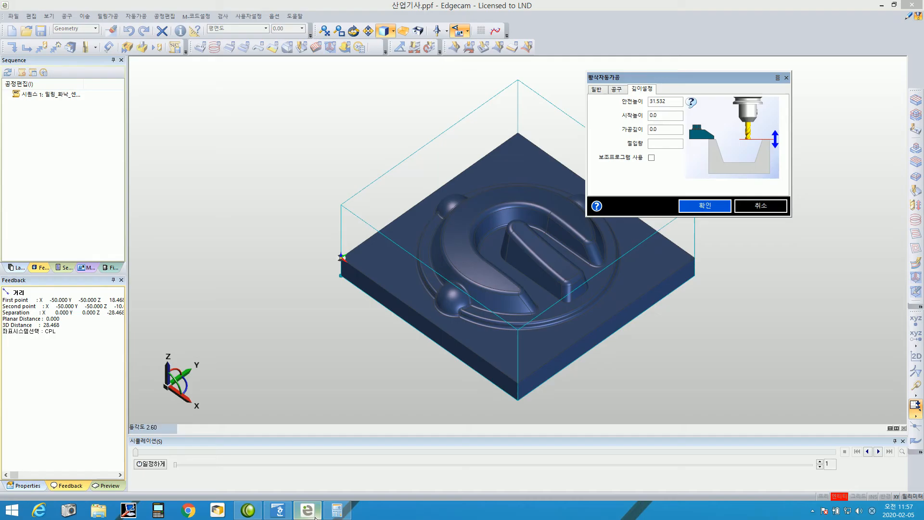
click(337, 510)
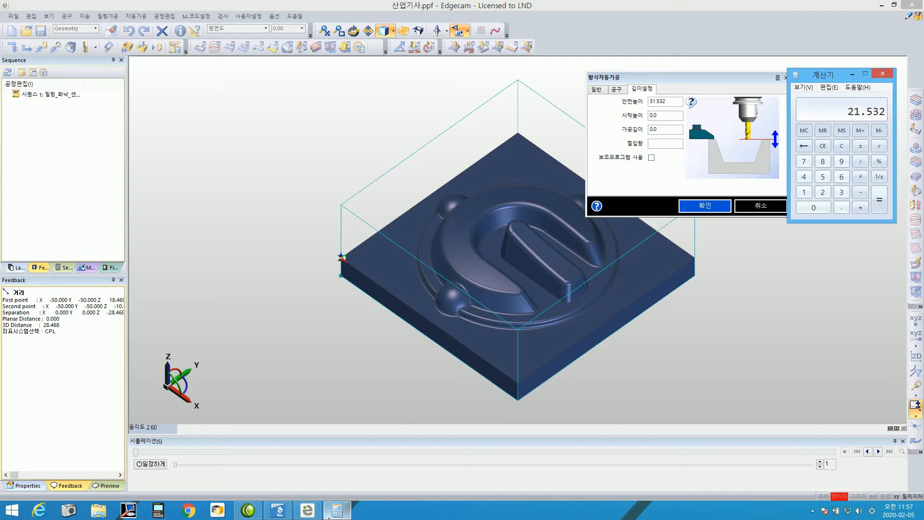
key(plus)
key(6)
key(Return)
Set the automatic roughing start height (시작높이) to 27.532 and the depth of cut (절입량) to 6, and accept the settings.
click(665, 117)
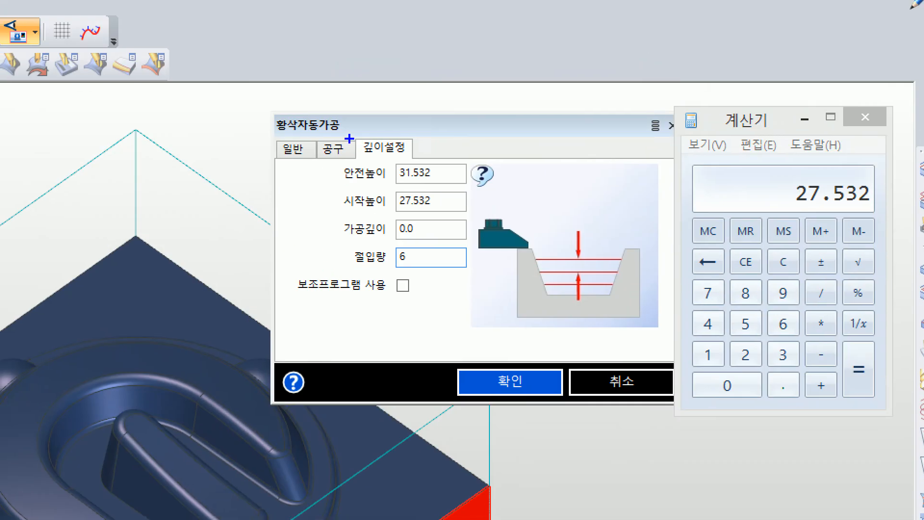
drag(348, 154, 419, 154)
drag(335, 165, 469, 212)
drag(347, 248, 467, 266)
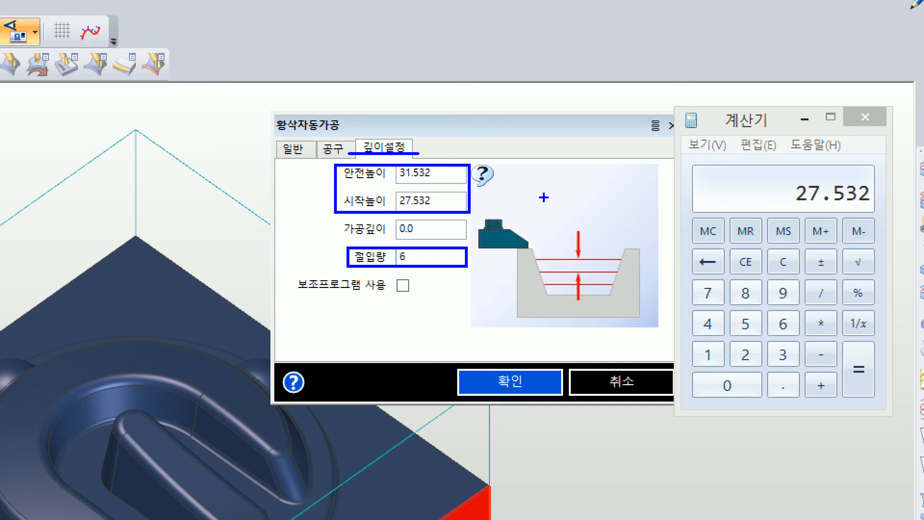
drag(481, 174, 641, 174)
drag(479, 194, 554, 194)
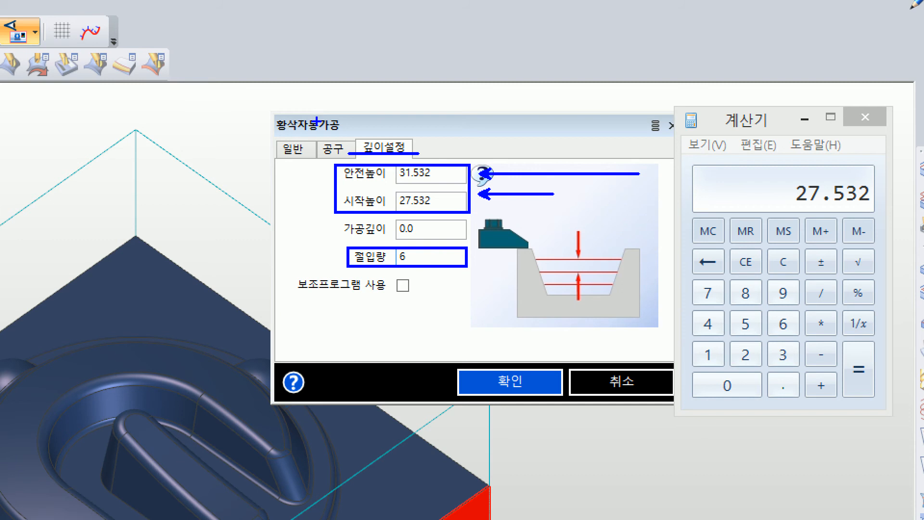
ctrl+shift+drag(509, 364, 537, 323)
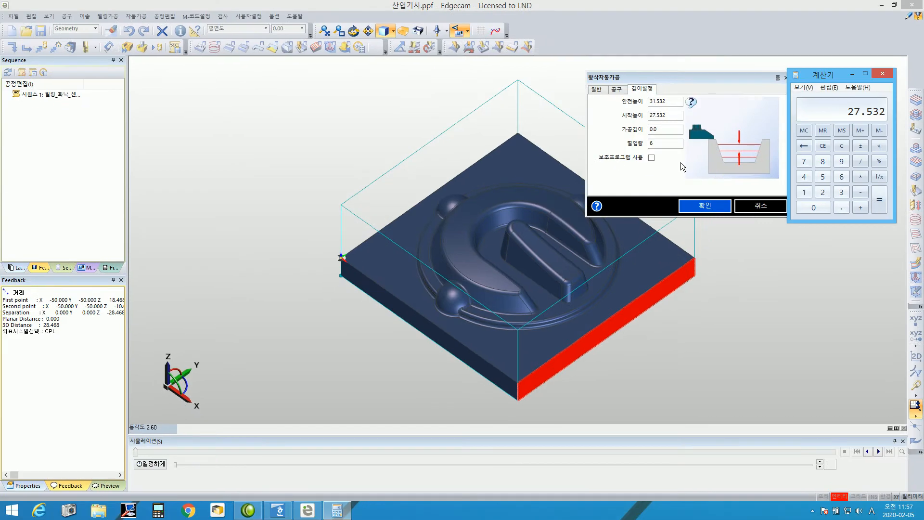
click(510, 381)
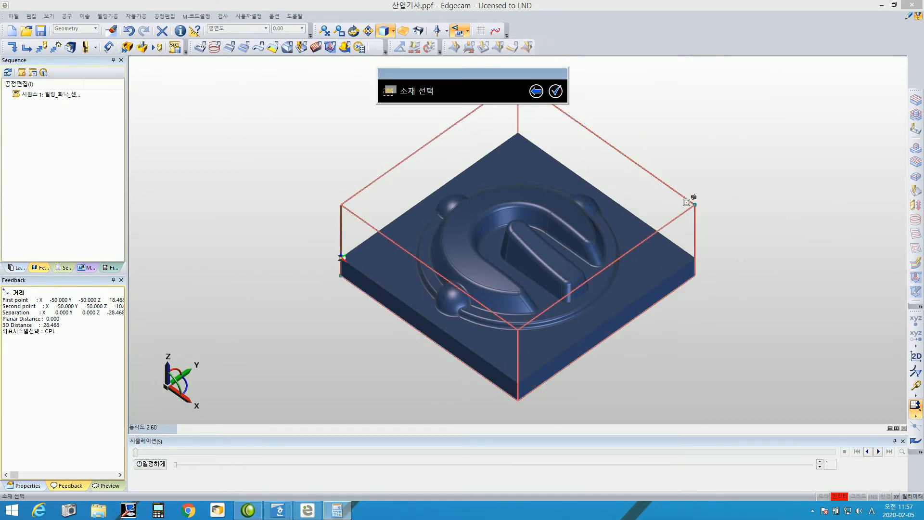
Select the wireframe box around the part as the stock and generate the roughing toolpath.
drag(475, 78, 418, 66)
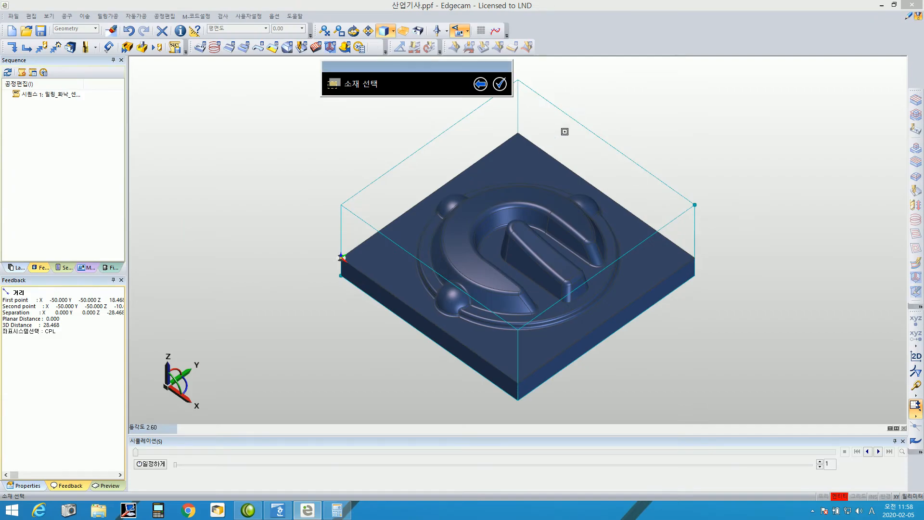
click(522, 212)
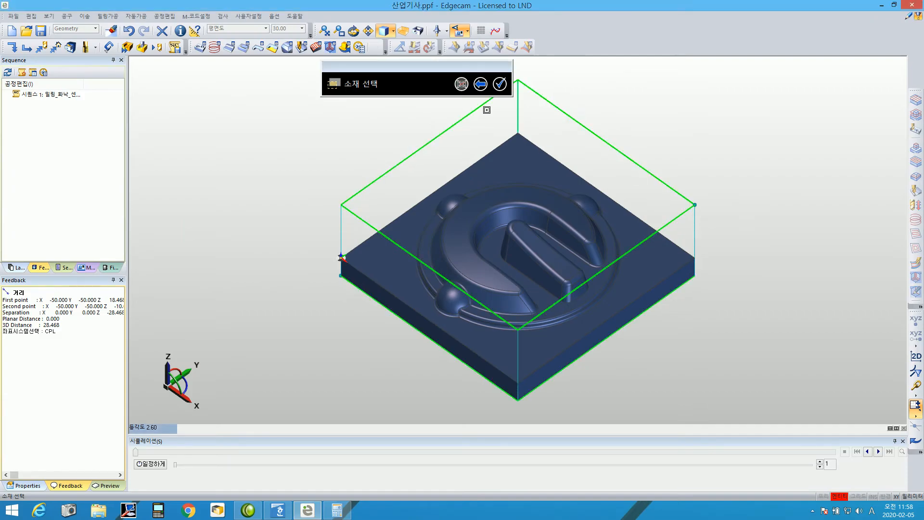
click(499, 85)
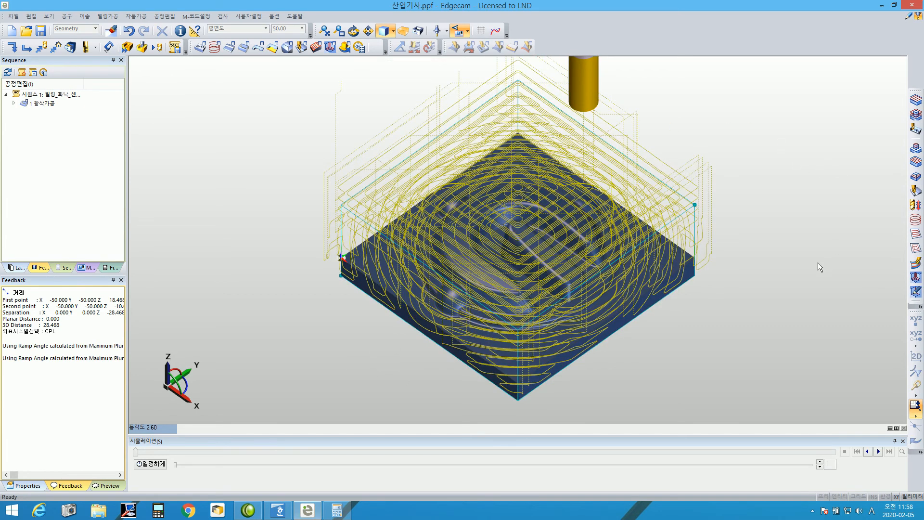
middle_drag(810, 248, 804, 220)
middle_drag(782, 253, 744, 252)
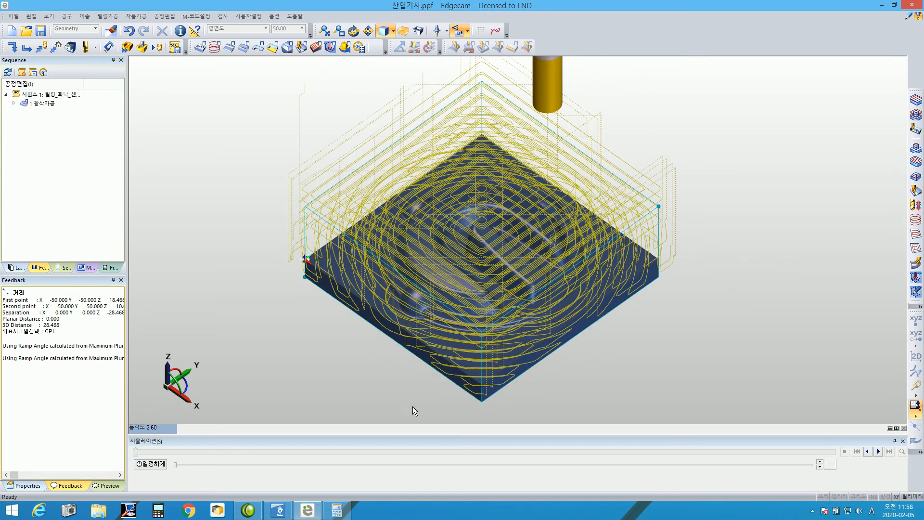
Switch to the instruction document and check the finishing (정삭) row of the cutting-condition table.
click(278, 510)
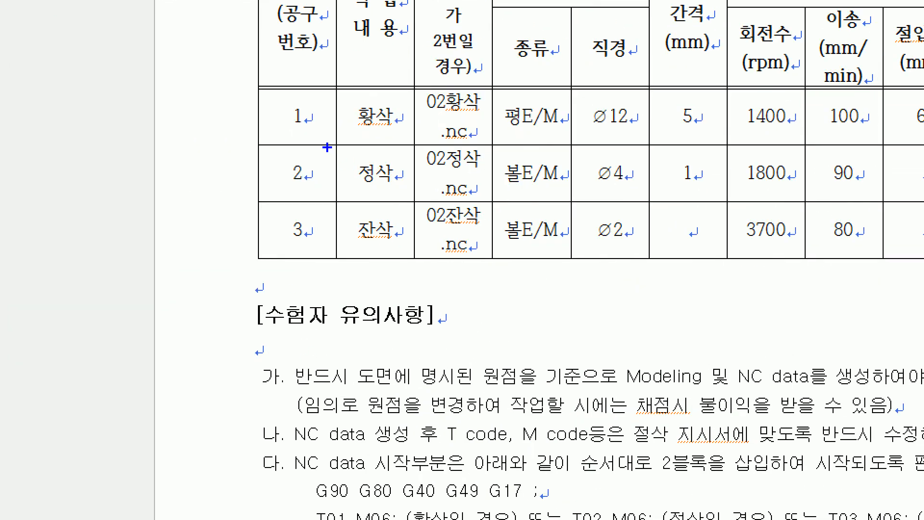
drag(452, 189, 537, 244)
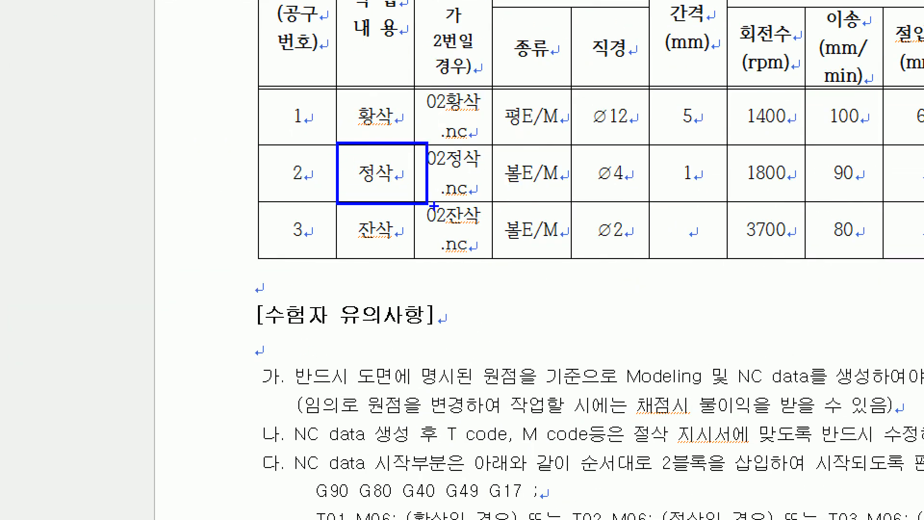
mouse_move(501, 153)
mouse_down()
mouse_move(609, 217)
mouse_move(577, 210)
mouse_move(586, 189)
mouse_up()
key(Escape)
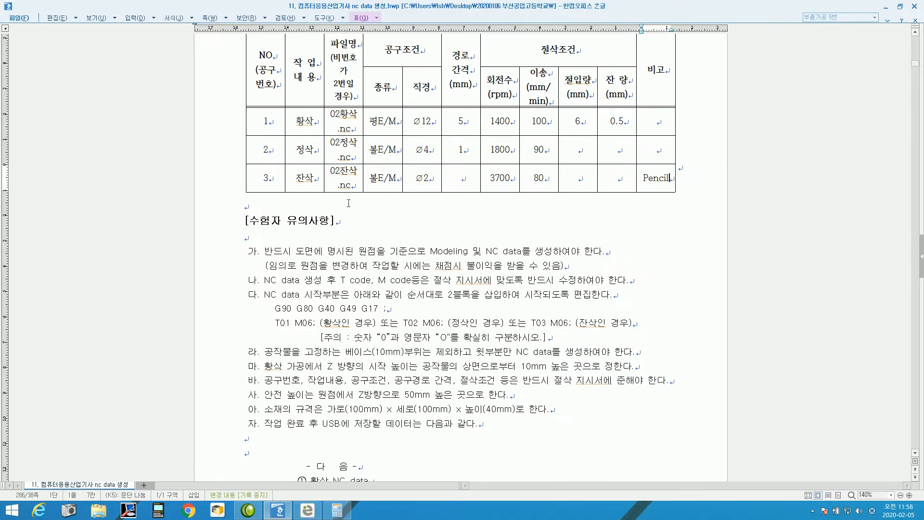
Switch back to Edgecam and start automatic parallel machining (평행자동가공) on the part solid, without choosing a boundary element.
click(308, 510)
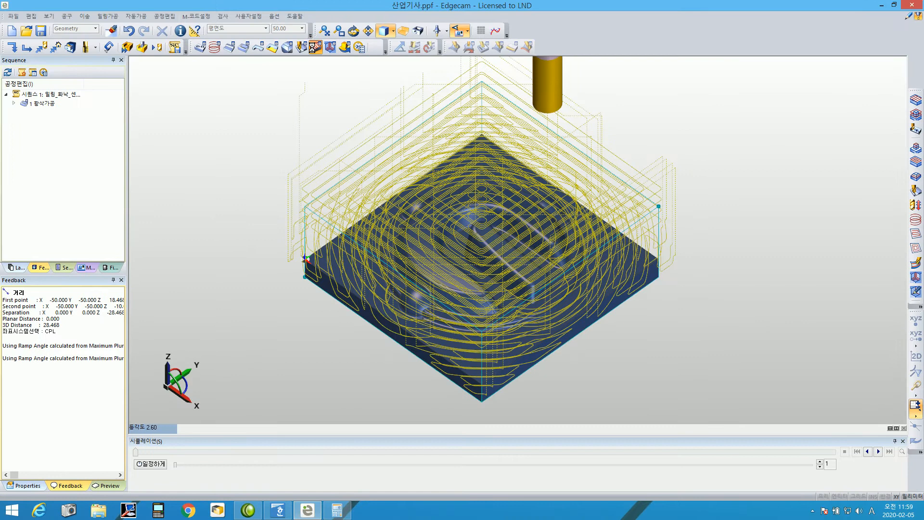
click(312, 48)
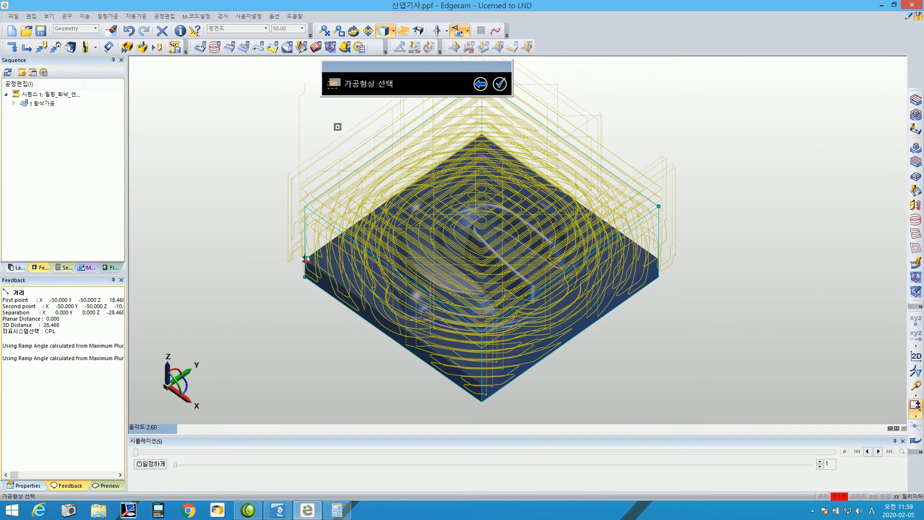
click(453, 240)
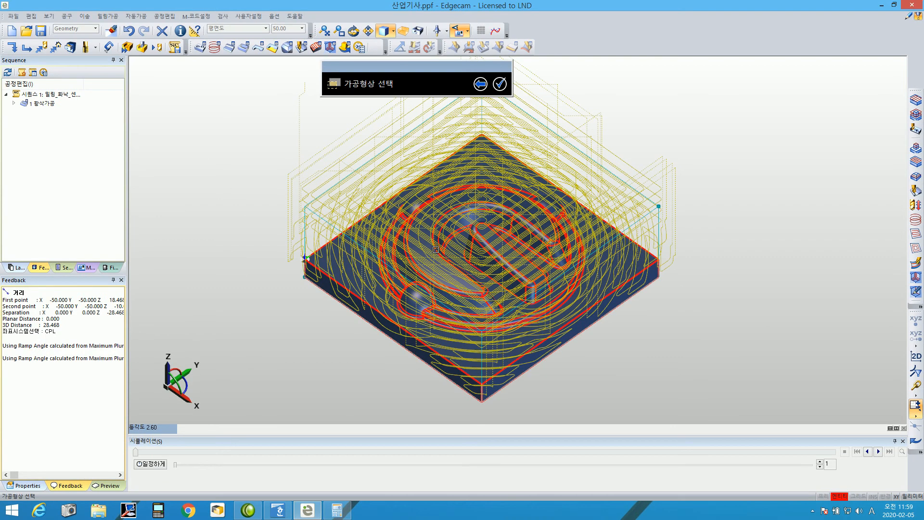
click(435, 250)
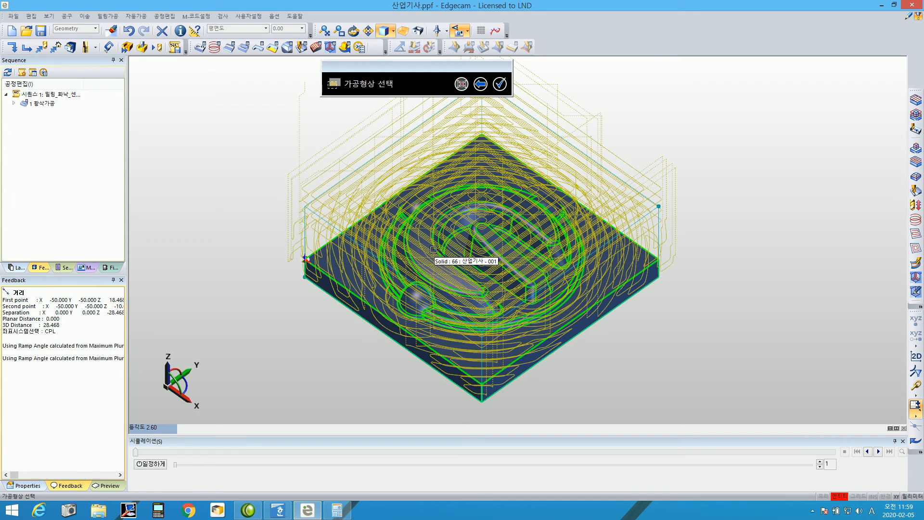
click(500, 85)
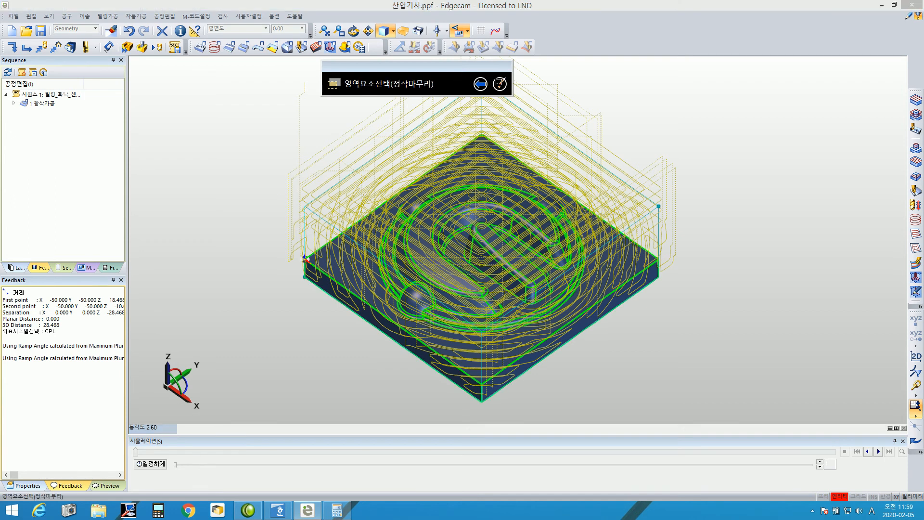
click(499, 84)
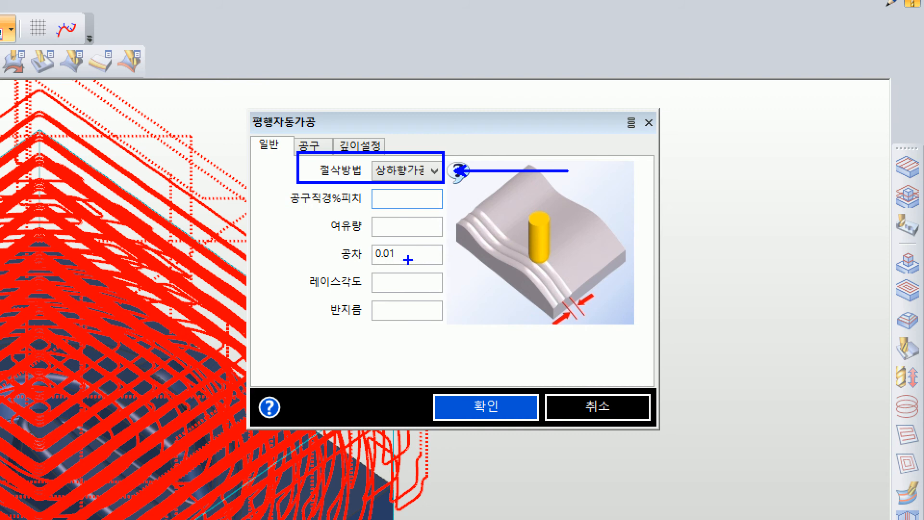
mouse_move(284, 210)
mouse_down()
mouse_move(438, 210)
mouse_move(530, 191)
mouse_up()
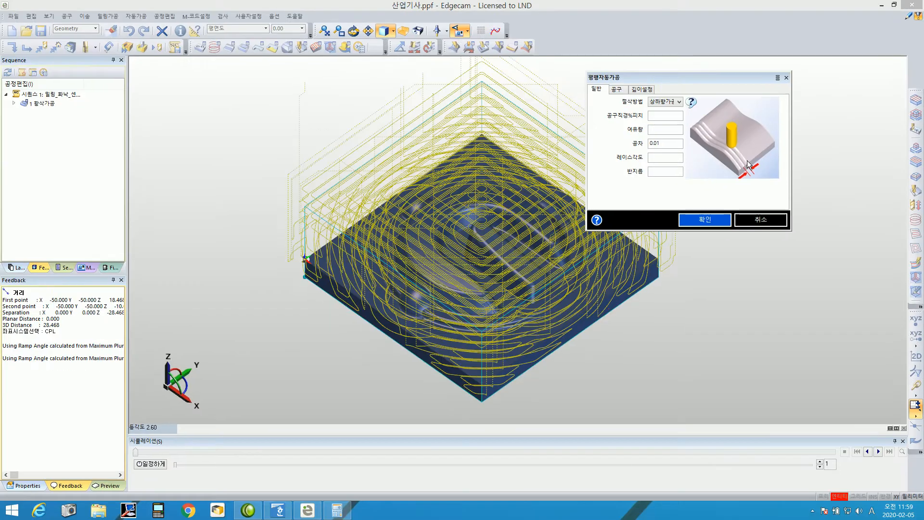
Recheck the finishing row in the document and compute 1/4 × 100 in the calculator for the stepover percentage.
click(304, 513)
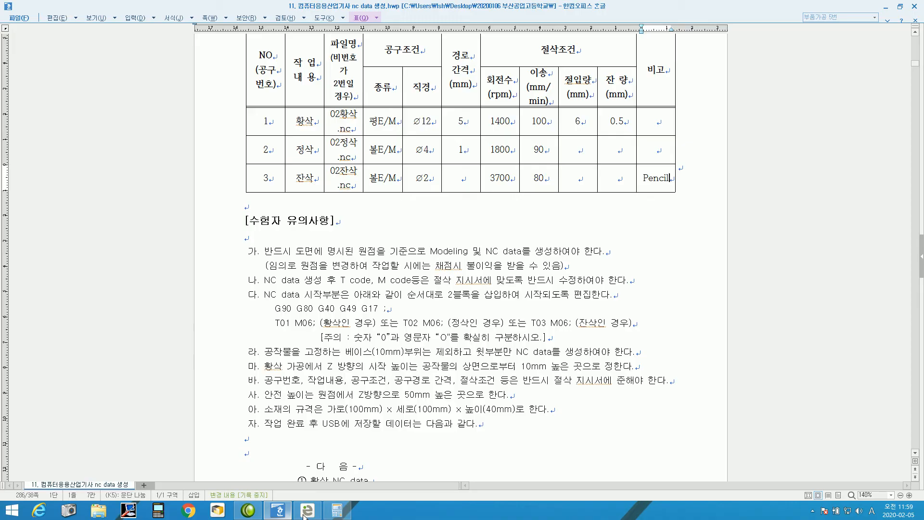
click(337, 510)
drag(826, 81, 516, 77)
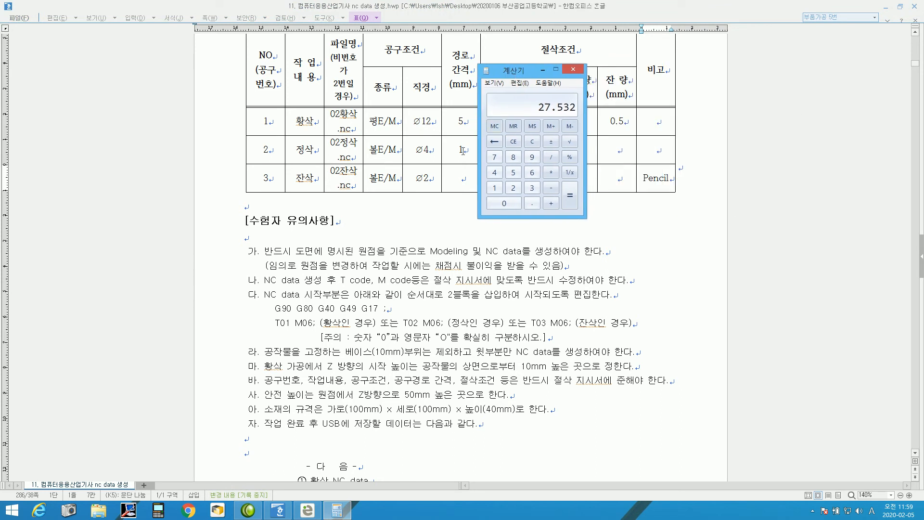
click(513, 141)
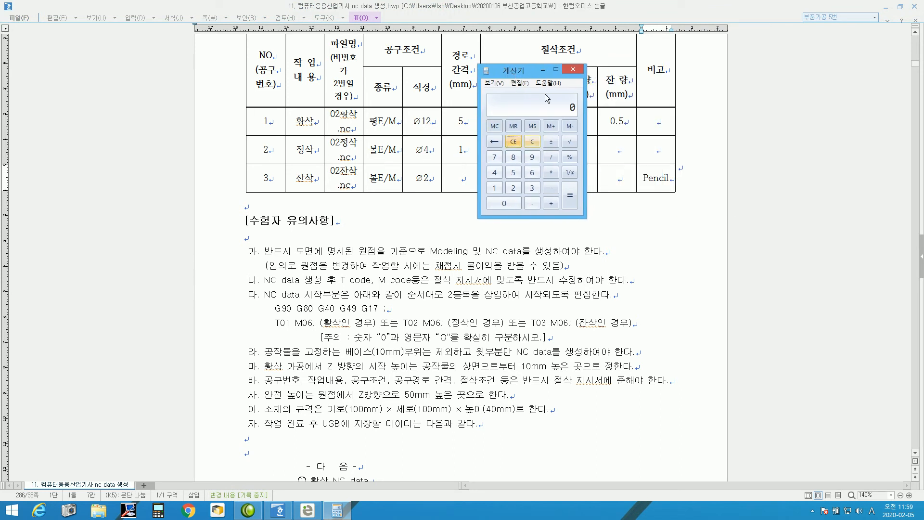
text(1/4)
key(Return)
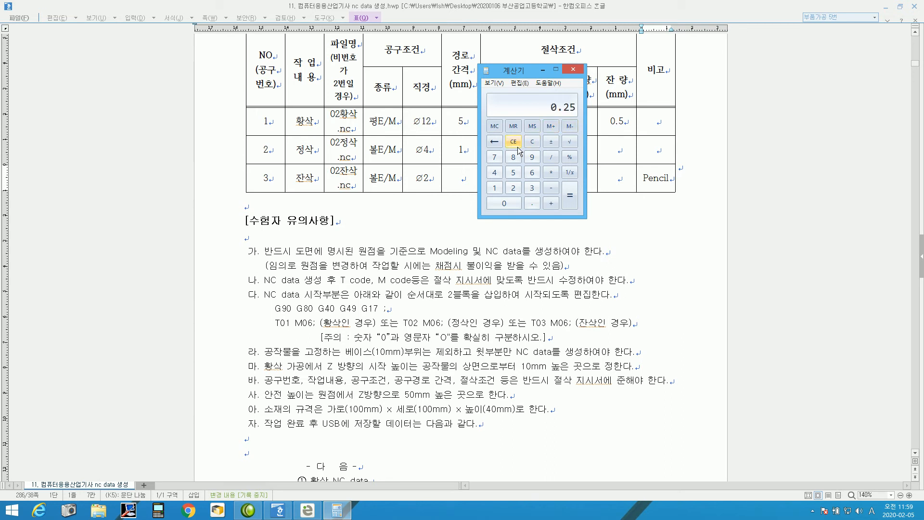
text(100)
key(Return)
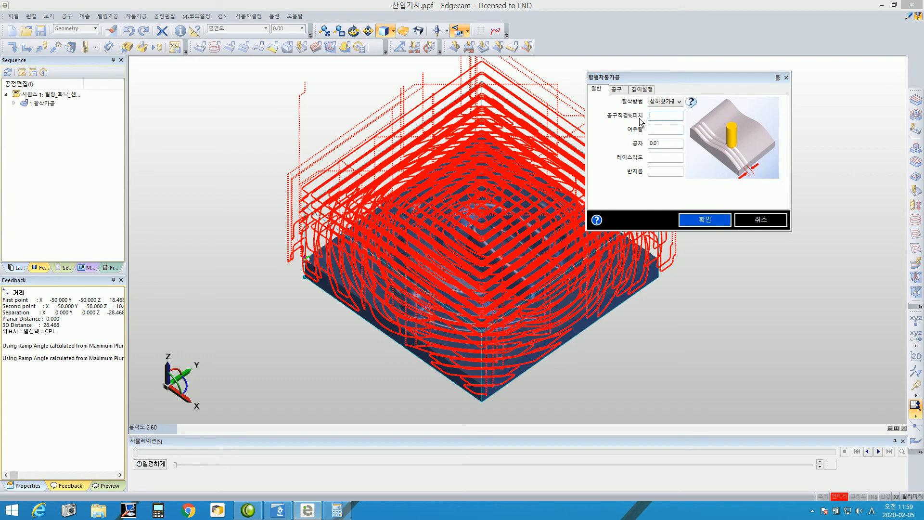
Set the parallel machining stepover (공구직경%피치) to 25 and the lace angle (레이스각도) to 45.
click(657, 158)
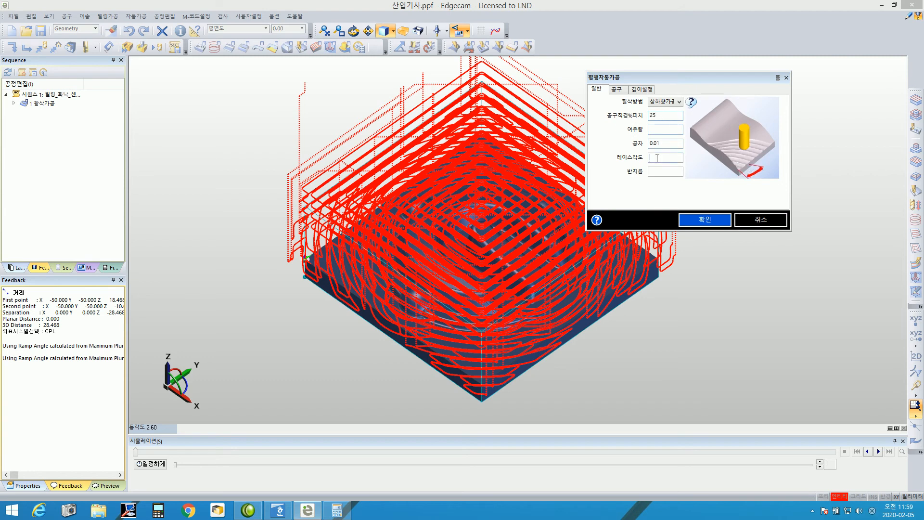
text(45)
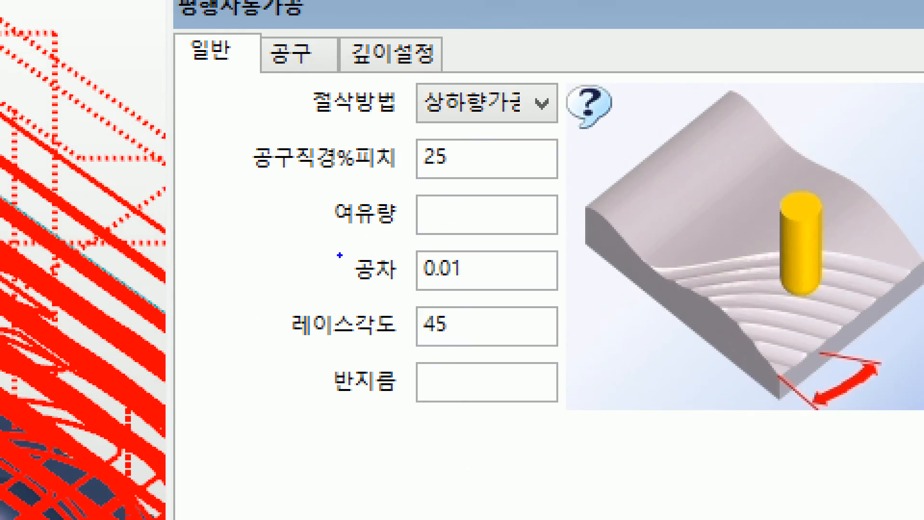
ctrl+drag(236, 109, 487, 191)
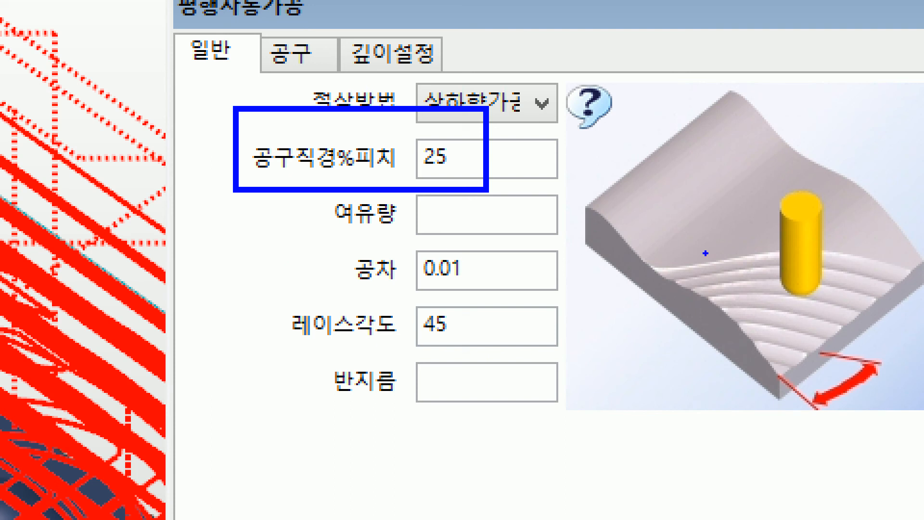
mouse_move(775, 343)
mouse_down()
mouse_move(771, 314)
mouse_move(851, 254)
mouse_up()
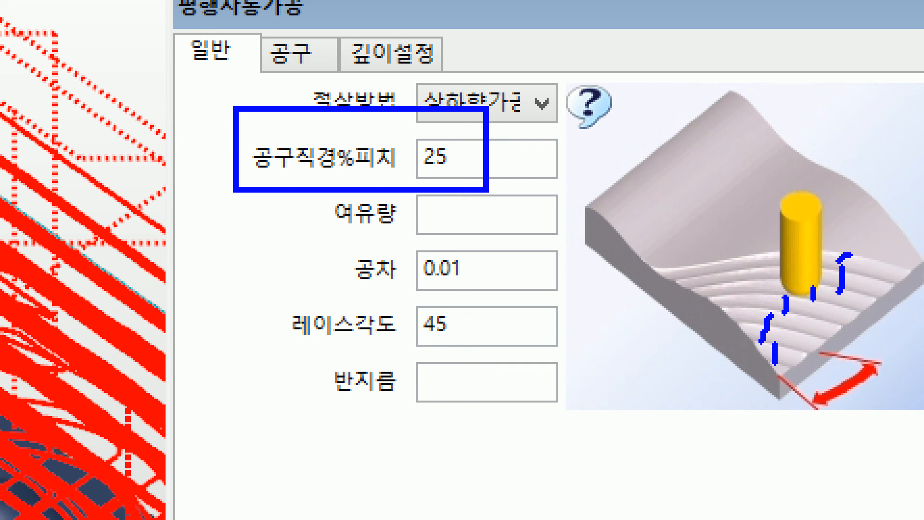
mouse_move(447, 186)
mouse_down()
mouse_move(423, 169)
mouse_move(435, 124)
mouse_move(447, 174)
mouse_up()
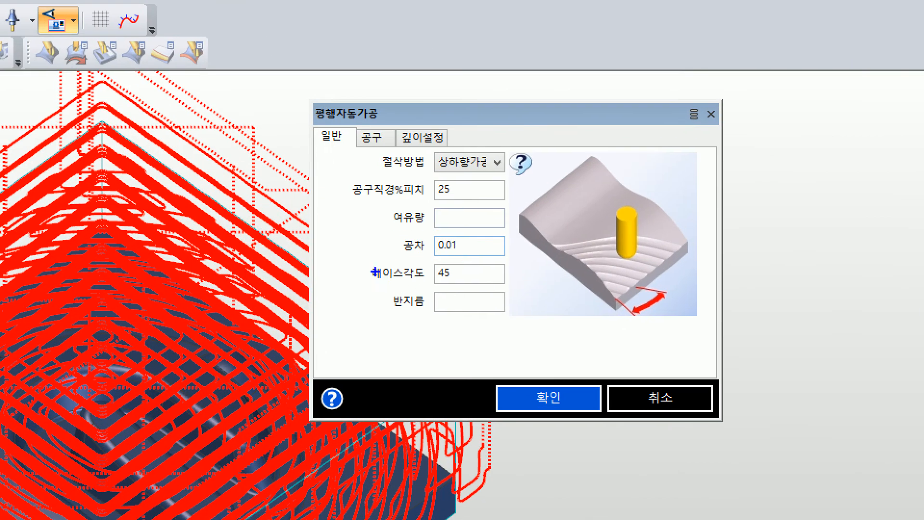
mouse_move(346, 256)
mouse_down()
mouse_move(479, 305)
mouse_move(491, 286)
mouse_up()
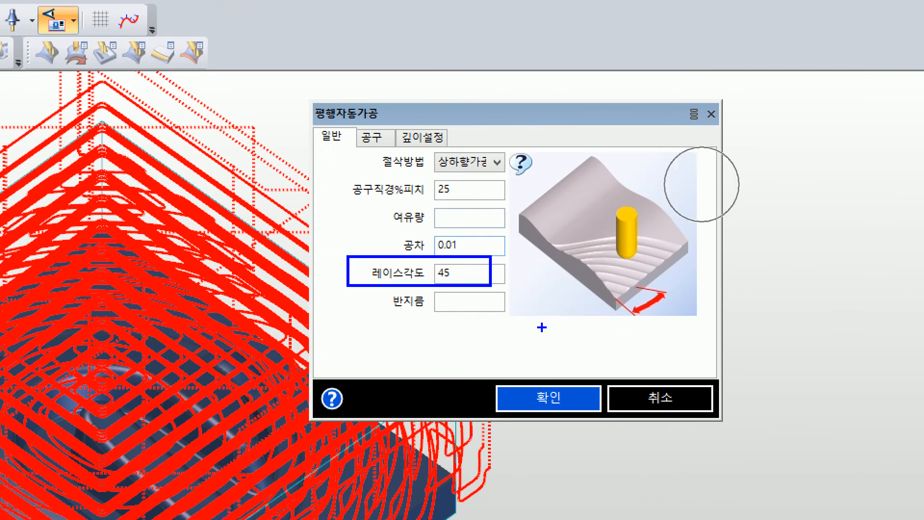
mouse_move(609, 297)
mouse_down()
mouse_move(628, 297)
mouse_move(617, 274)
mouse_move(650, 270)
mouse_move(587, 264)
mouse_move(622, 255)
mouse_up()
mouse_move(497, 278)
mouse_down()
mouse_move(509, 268)
mouse_move(514, 281)
mouse_move(525, 277)
mouse_up()
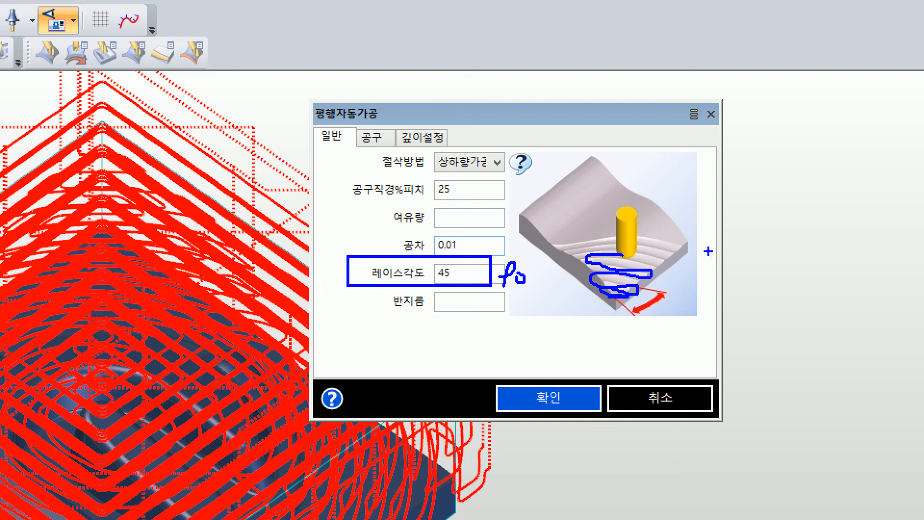
mouse_move(709, 251)
mouse_down()
mouse_move(621, 305)
mouse_move(688, 228)
mouse_move(594, 284)
mouse_move(664, 219)
mouse_move(620, 237)
mouse_move(638, 205)
mouse_up()
drag(488, 302, 424, 331)
drag(439, 296, 491, 336)
key(Escape)
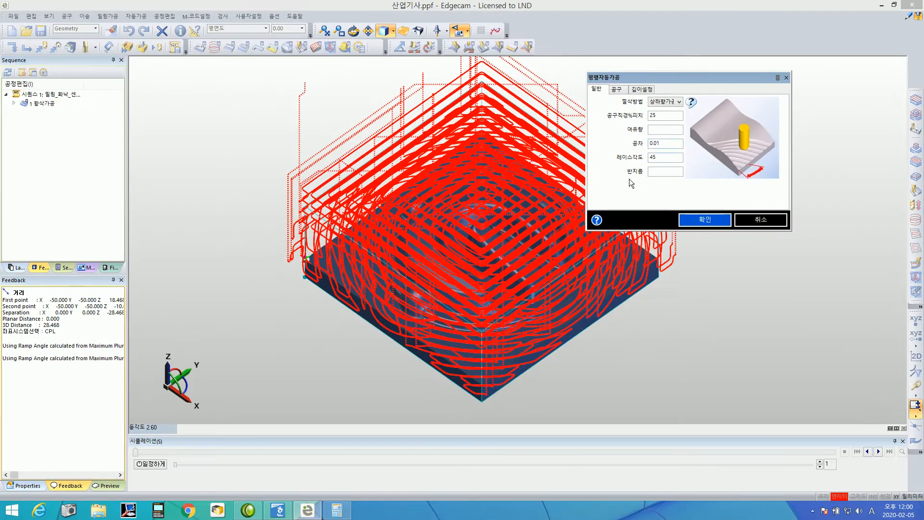
Open the parallel machining tool settings, check the finishing (정삭) row's tool and cutting conditions in the instruction document, and return to Edgecam.
click(619, 90)
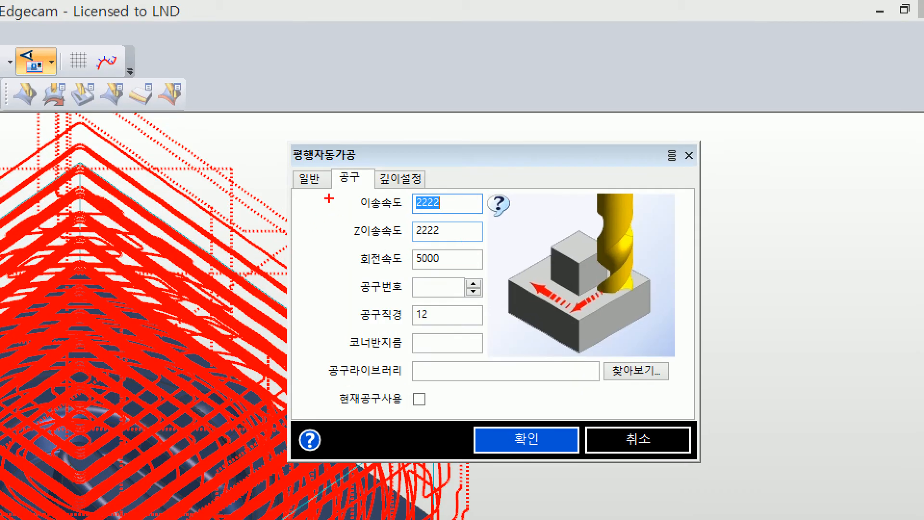
drag(605, 92, 630, 91)
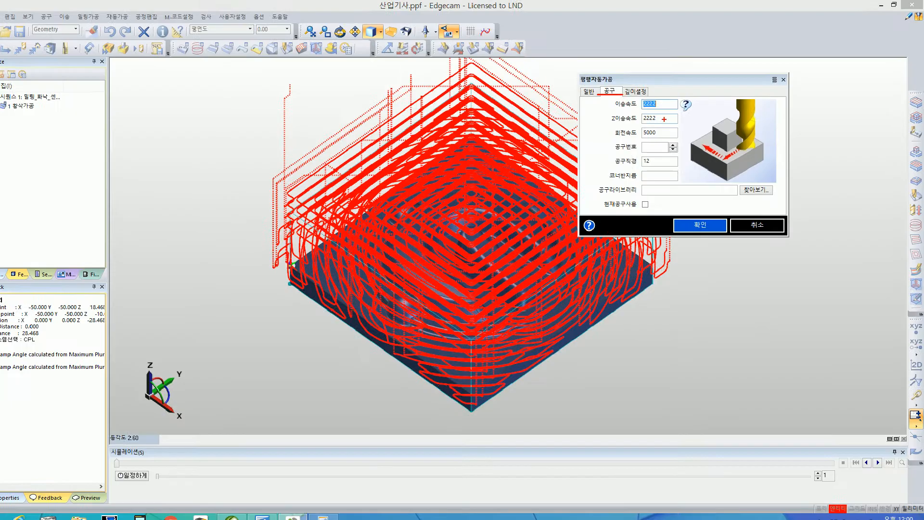
key(Escape)
click(284, 511)
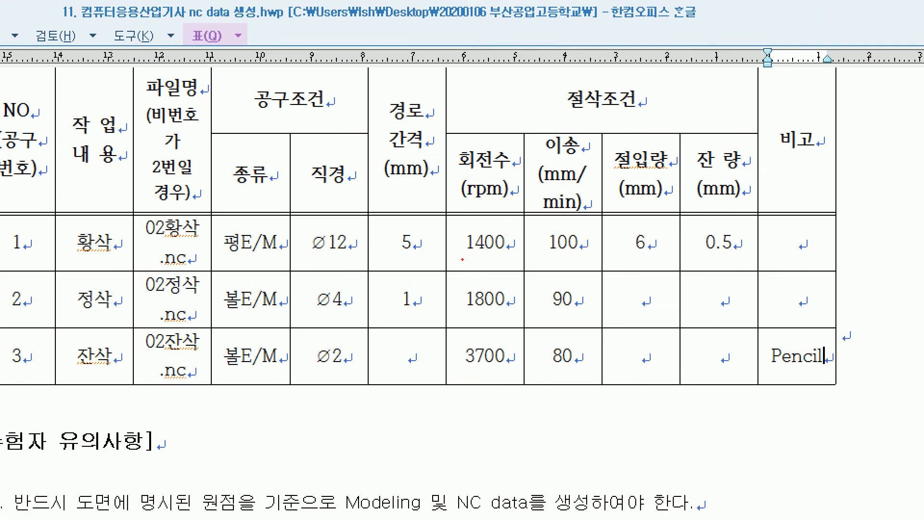
ctrl+drag(525, 275, 597, 323)
ctrl+drag(452, 276, 527, 326)
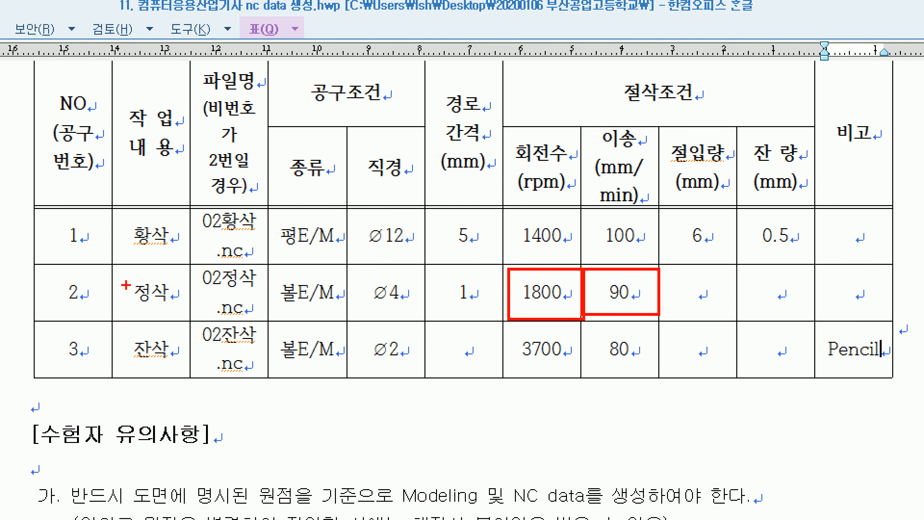
ctrl+drag(0, 273, 50, 320)
ctrl+drag(106, 312, 111, 316)
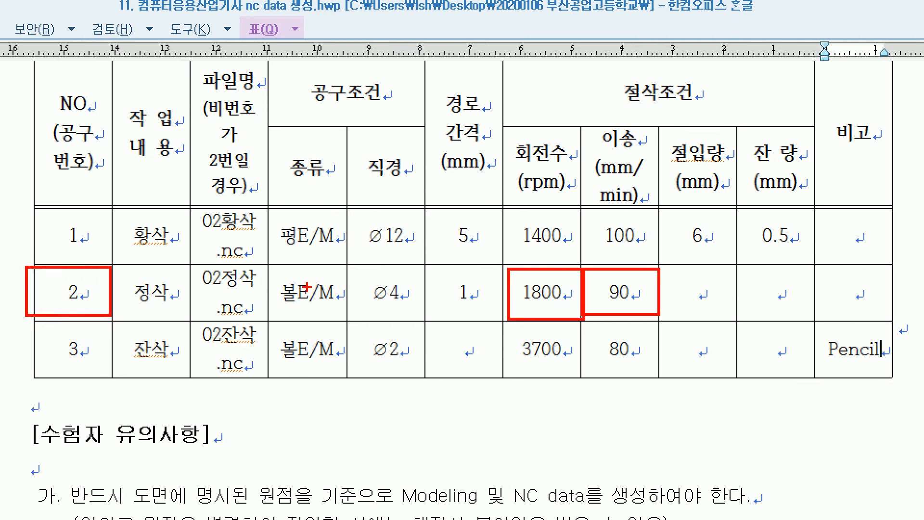
ctrl+drag(370, 272, 414, 316)
mouse_move(279, 279)
ctrl+mouse_down()
mouse_move(305, 302)
mouse_move(343, 308)
ctrl+mouse_up()
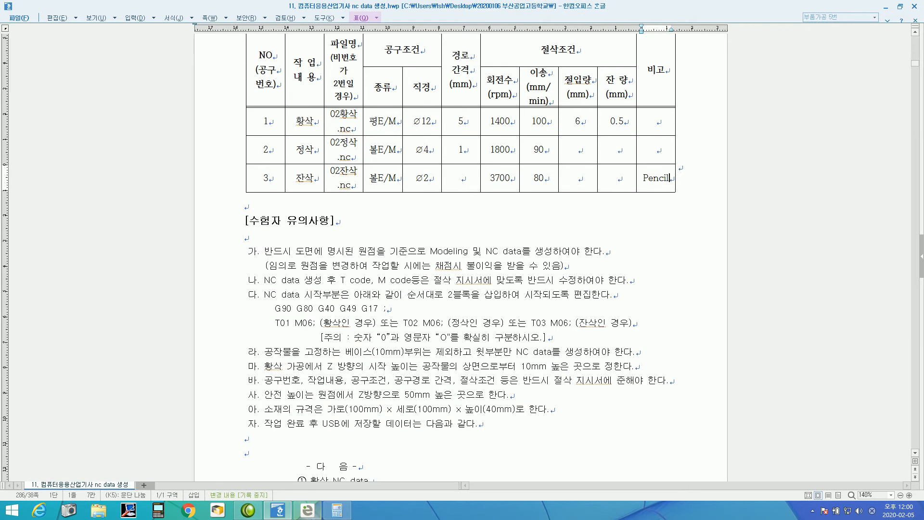
click(308, 510)
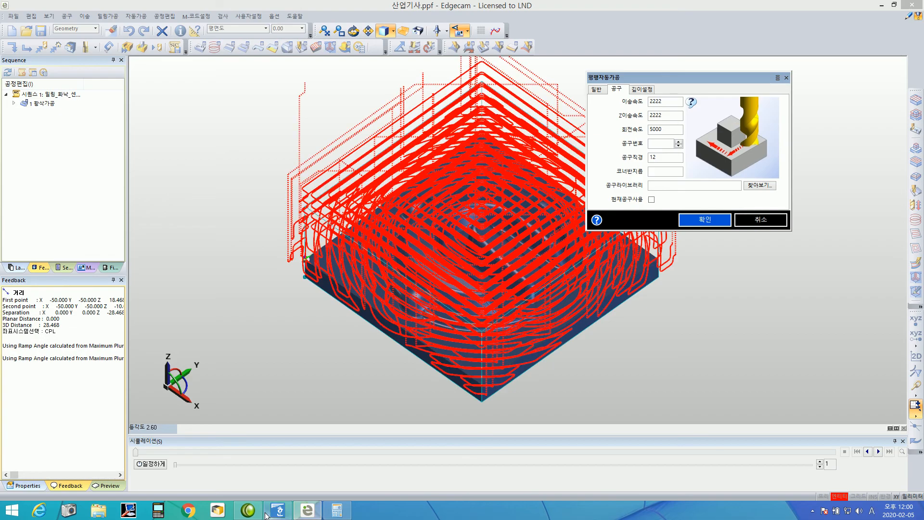
key(alt+Tab)
key(alt+Tab)
Set the finishing feed (이송속도) and Z feed (Z이송속도) to 90 and the spindle speed (회전속도) to 1800.
double_click(677, 103)
text(90)
key(Tab)
text(90)
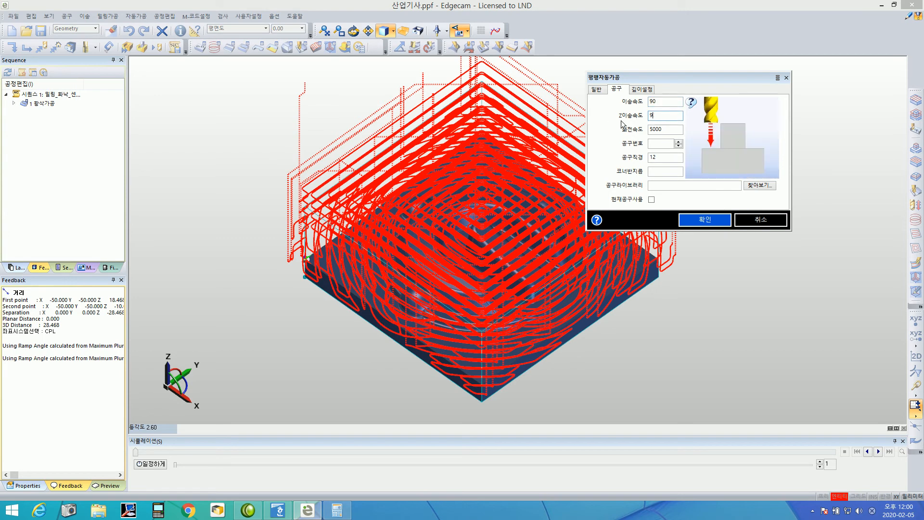
double_click(663, 128)
text(1800)
Set the finishing tool number (공구번호) to 2, the diameter (공구직경) to 4 and the corner radius (코너반지름) to 2.
click(667, 145)
text(2)
key(Tab)
text(4)
click(661, 170)
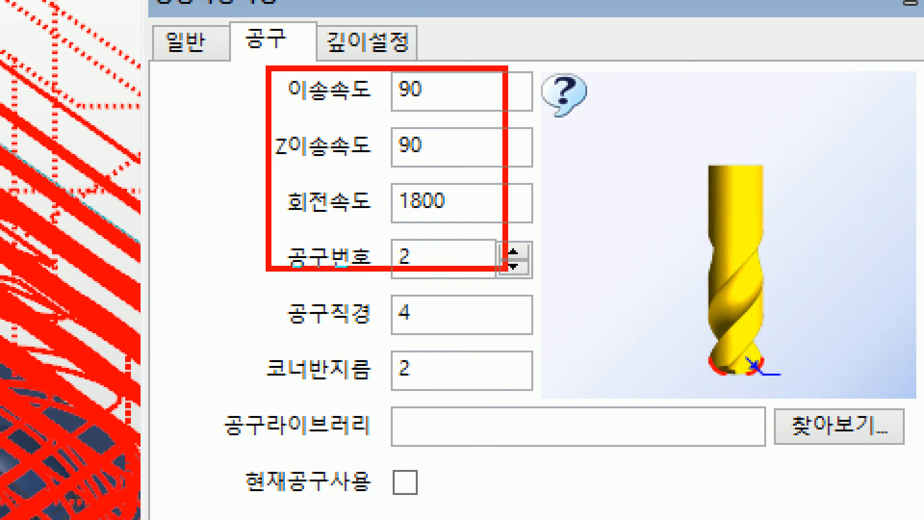
drag(253, 400, 465, 399)
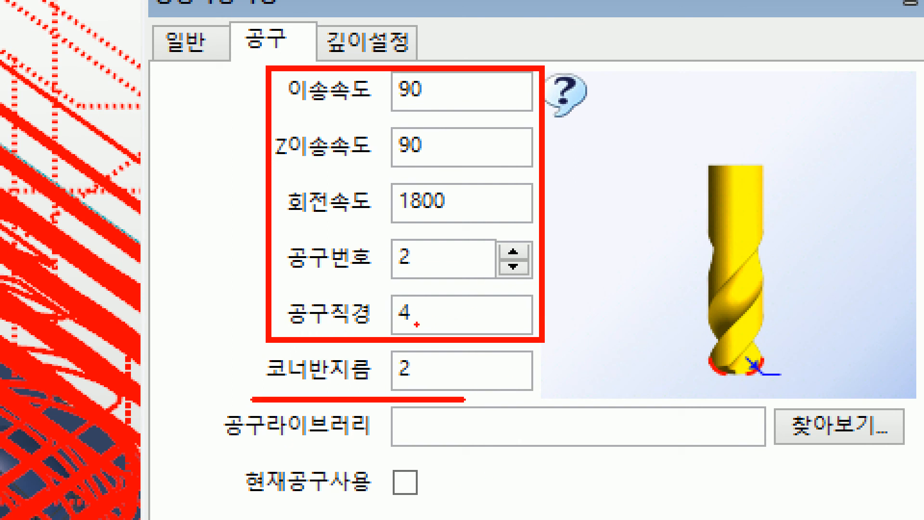
mouse_move(390, 293)
mouse_down()
mouse_move(423, 337)
mouse_move(427, 322)
mouse_move(500, 336)
mouse_move(476, 370)
mouse_up()
key(ctrl+z)
mouse_move(424, 316)
mouse_down()
mouse_move(484, 331)
mouse_move(431, 371)
mouse_move(405, 373)
mouse_move(440, 346)
mouse_up()
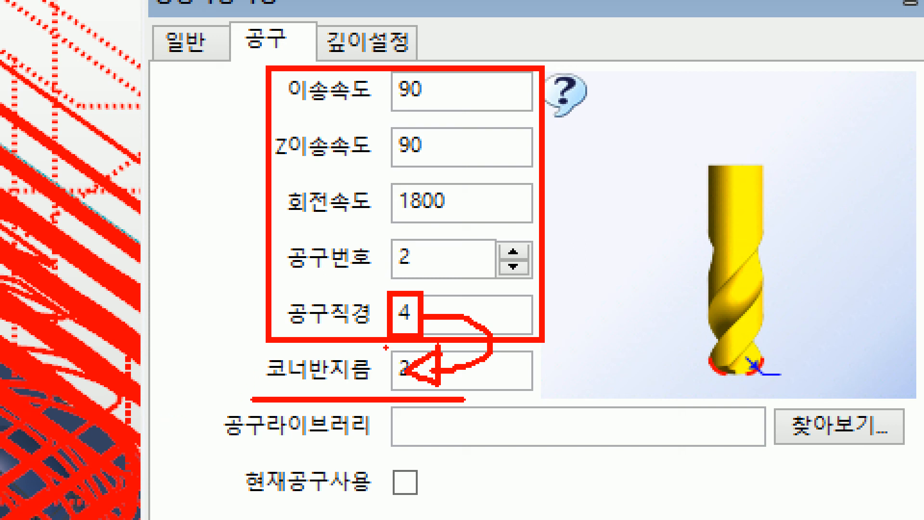
drag(370, 346, 398, 397)
mouse_move(646, 252)
mouse_down()
mouse_move(588, 332)
mouse_move(591, 321)
mouse_up()
mouse_move(568, 357)
mouse_down()
mouse_move(575, 379)
mouse_move(541, 384)
mouse_up()
mouse_move(496, 351)
mouse_down()
mouse_move(513, 361)
mouse_move(493, 417)
mouse_up()
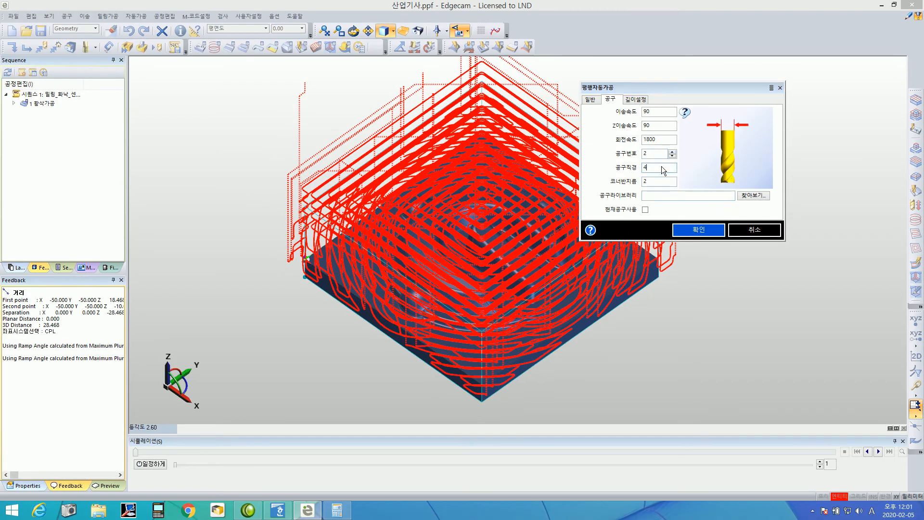
Set the safety height (안전높이) to 50, leave the start height and depth blank, and generate the parallel finishing toolpath.
drag(667, 92, 580, 165)
click(551, 172)
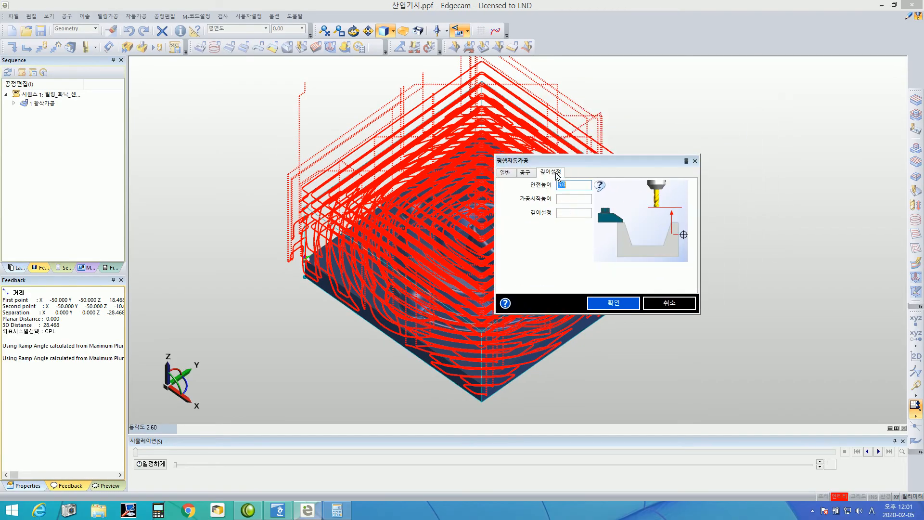
click(574, 186)
click(576, 185)
key(BackSpace)
key(BackSpace)
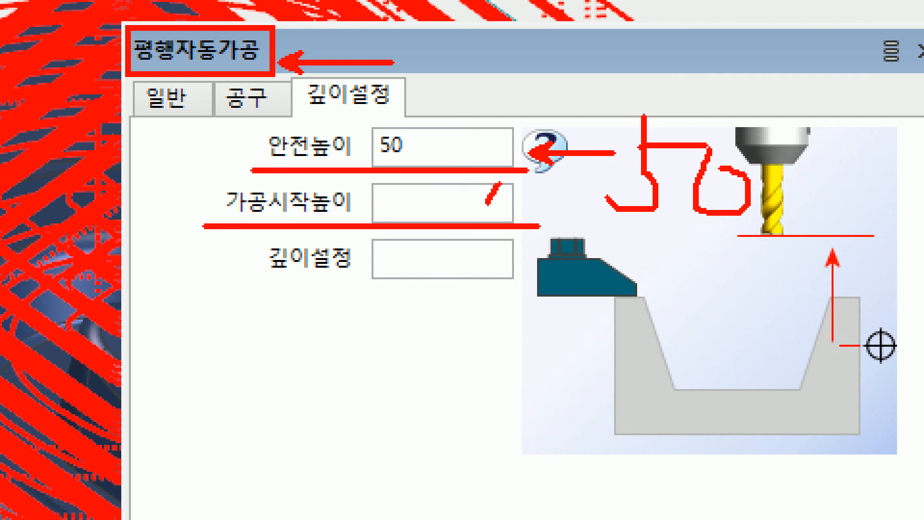
drag(393, 177, 555, 297)
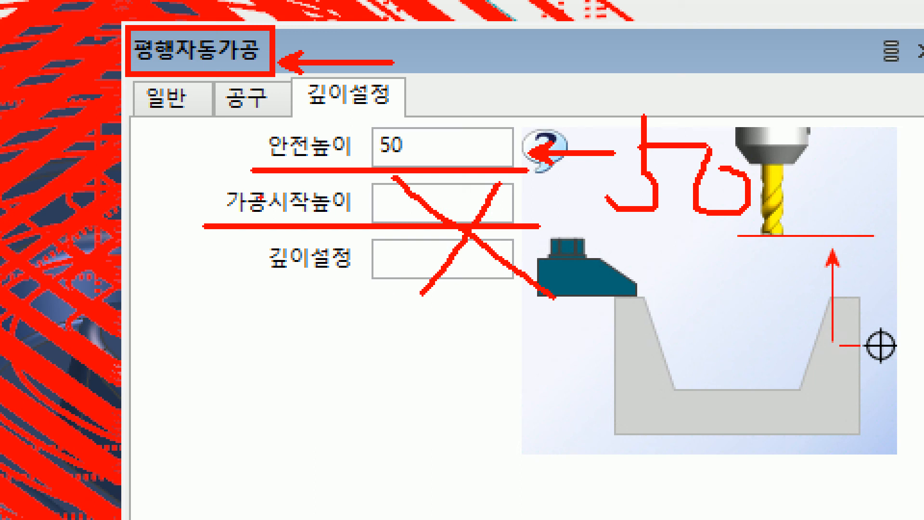
mouse_move(265, 177)
mouse_down()
mouse_move(253, 178)
mouse_move(365, 115)
mouse_move(327, 180)
mouse_move(281, 176)
mouse_up()
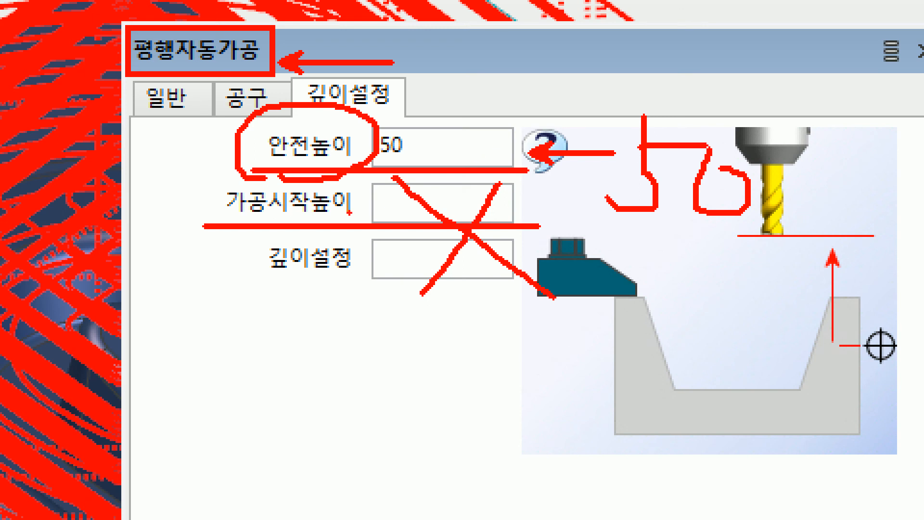
mouse_move(395, 165)
mouse_down()
mouse_move(387, 162)
mouse_move(418, 155)
mouse_move(381, 167)
mouse_up()
key(Escape)
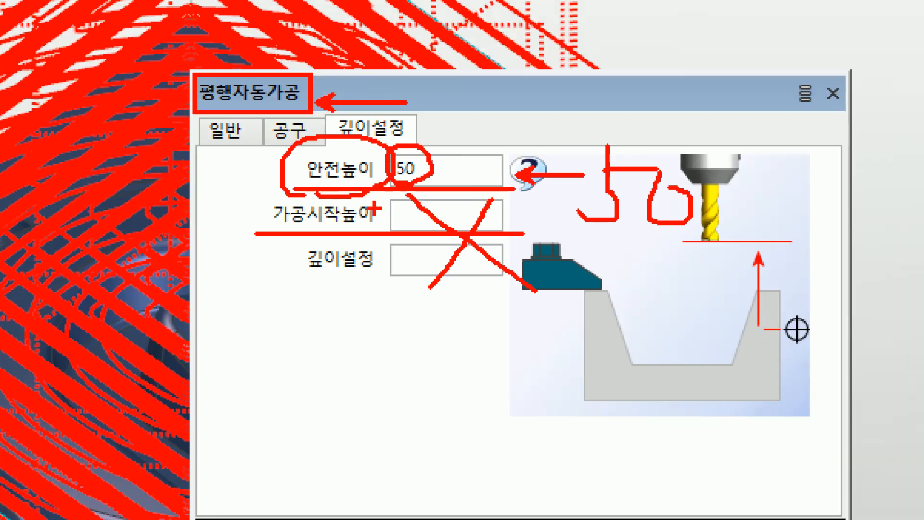
click(595, 299)
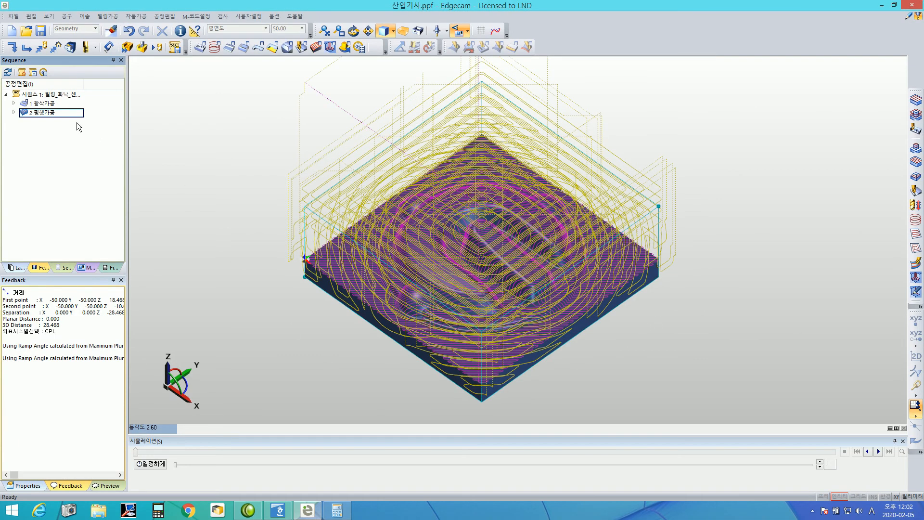
Hide the roughing (황삭가공) toolpath by turning off its display (보이기) in the machining sequence.
click(67, 114)
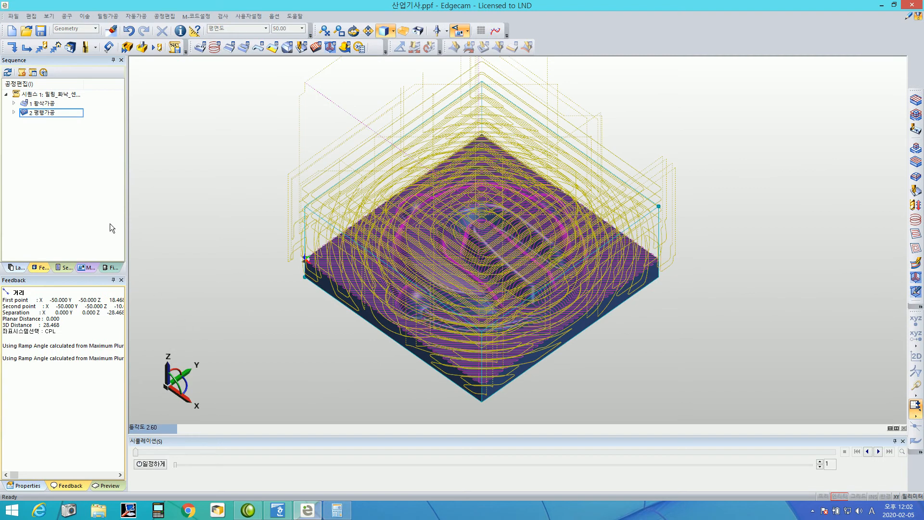
right_click(55, 106)
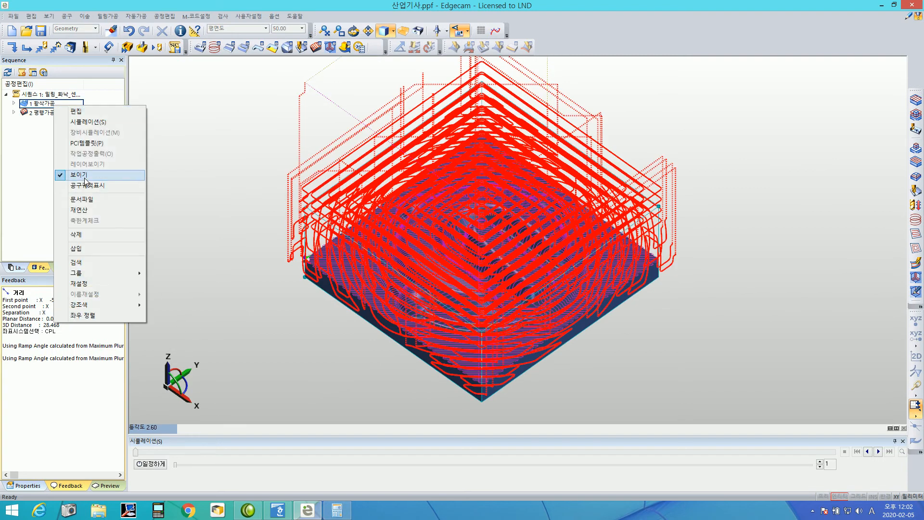
click(149, 160)
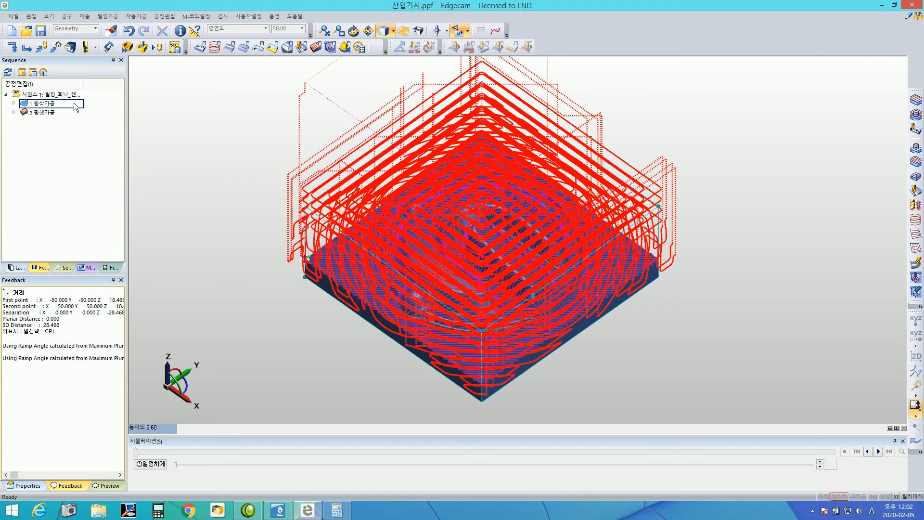
right_click(148, 184)
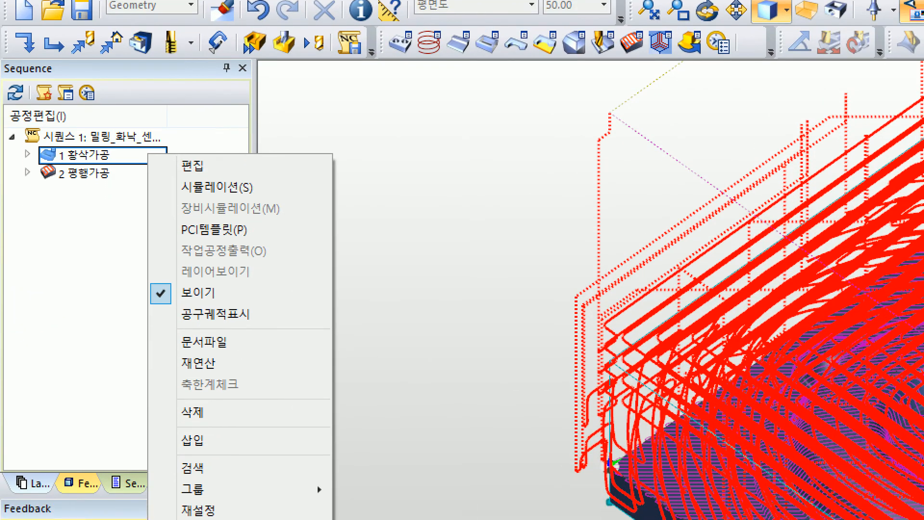
mouse_move(17, 166)
mouse_down()
mouse_move(144, 165)
mouse_move(106, 241)
mouse_up()
mouse_move(130, 270)
ctrl+mouse_down()
mouse_move(224, 307)
mouse_move(401, 317)
ctrl+mouse_up()
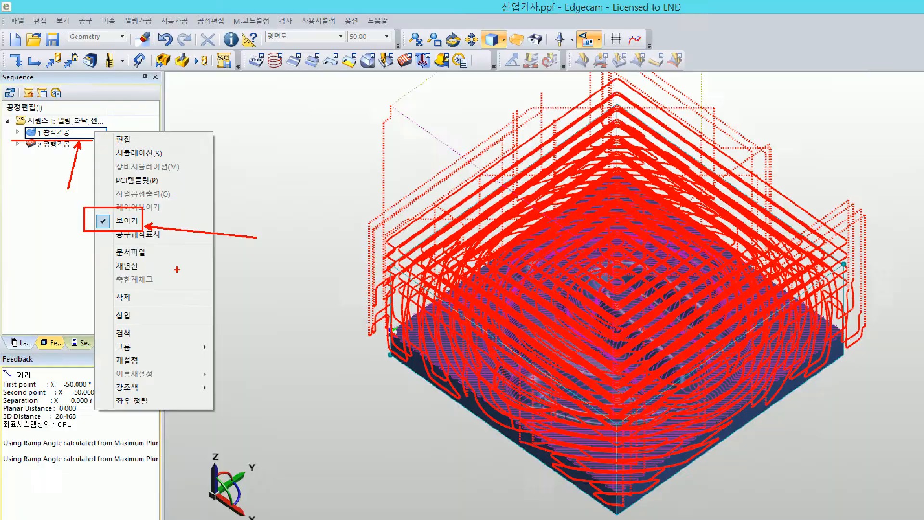
key(Escape)
right_click(65, 105)
click(85, 175)
Hide the parallel finishing (평행가공) toolpath as well by turning off its display (보이기).
middle_drag(639, 340, 720, 361)
scroll(642, 336, up, 2)
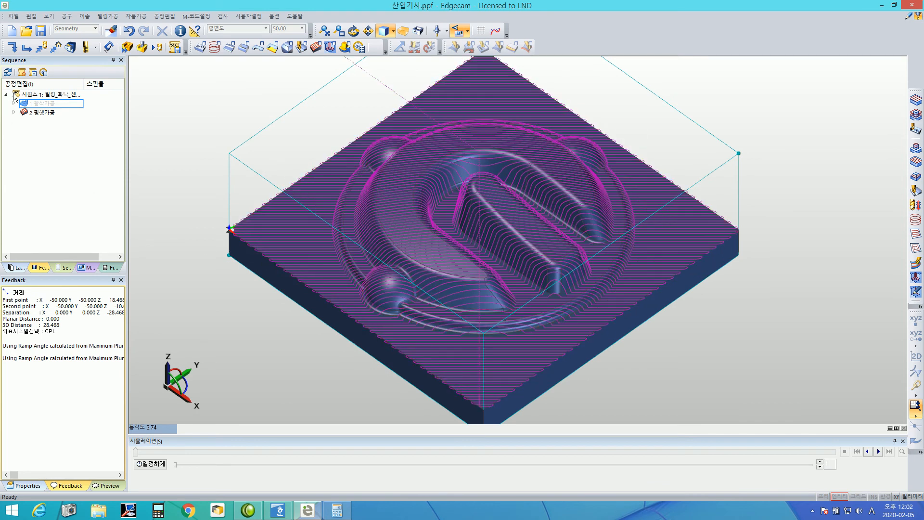
click(48, 112)
right_click(53, 111)
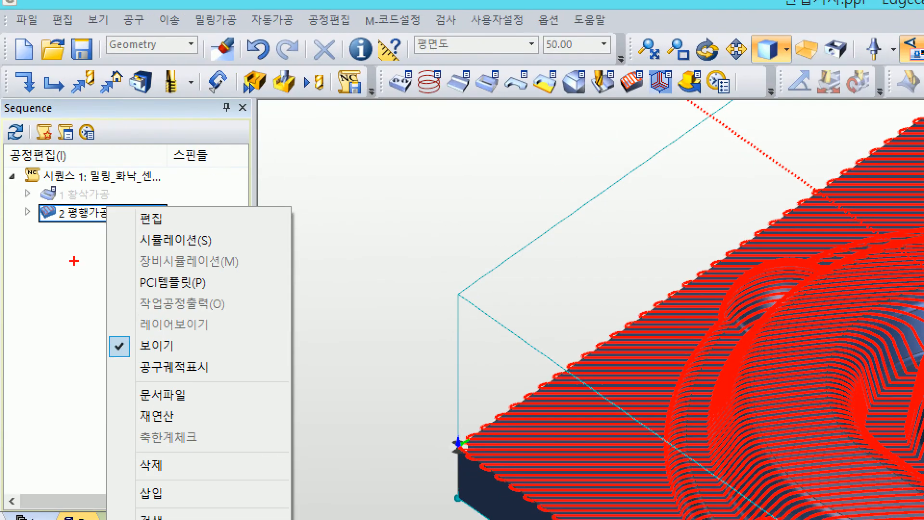
drag(21, 233, 86, 239)
mouse_move(88, 307)
mouse_down()
mouse_move(207, 380)
mouse_move(198, 375)
mouse_move(287, 353)
mouse_up()
drag(504, 405, 464, 368)
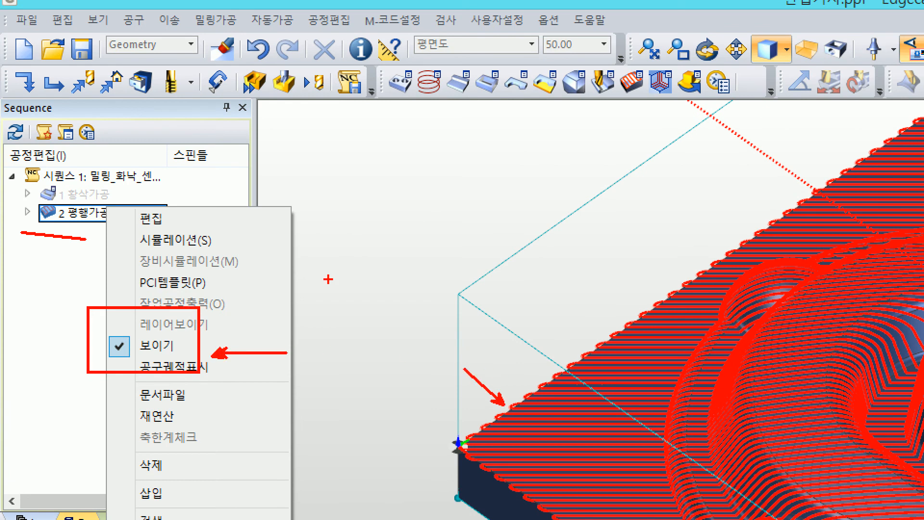
key(Escape)
click(82, 113)
right_click(82, 114)
click(95, 179)
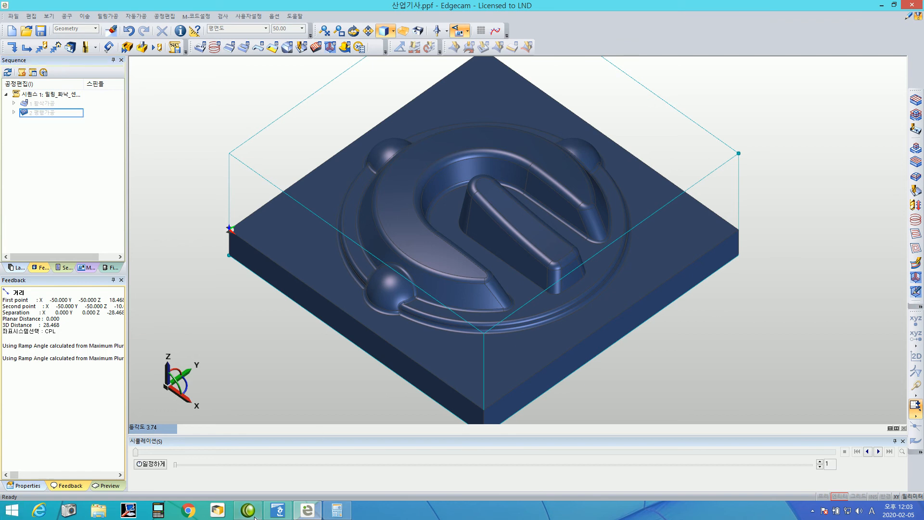
Switch to the instruction document and check the residual machining (잔삭) row and its remark.
click(295, 512)
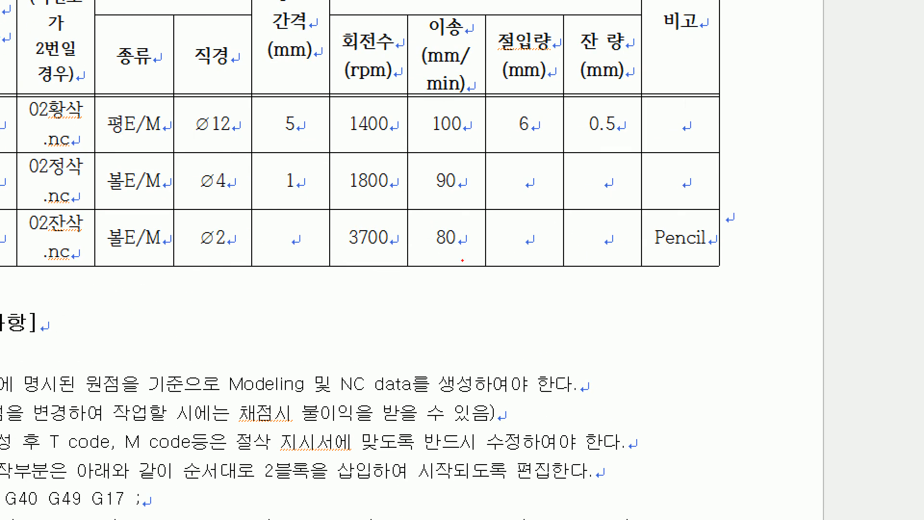
mouse_move(646, 205)
mouse_down()
mouse_move(724, 269)
mouse_move(687, 343)
mouse_move(687, 395)
mouse_up()
key(Escape)
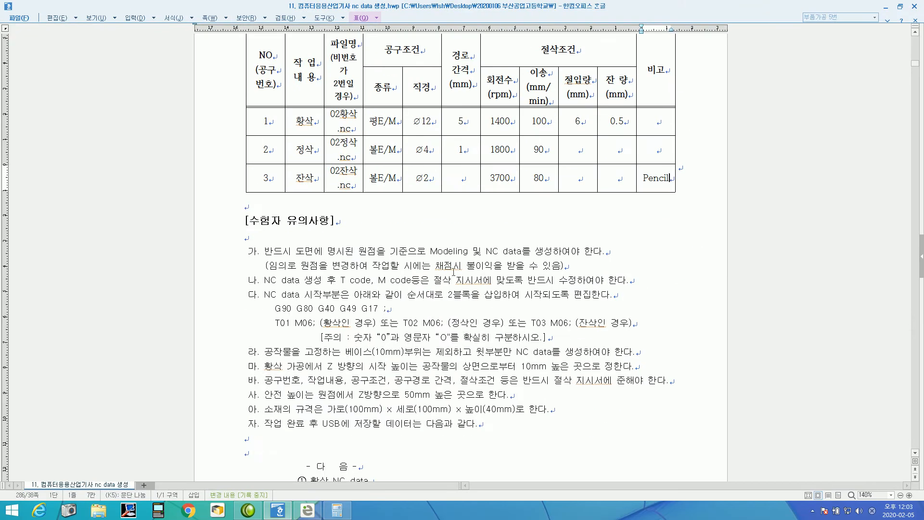
Switch back to Edgecam and define milling tool number 3 as a ball end mill (볼엔드밀) with diameter 2.
click(308, 511)
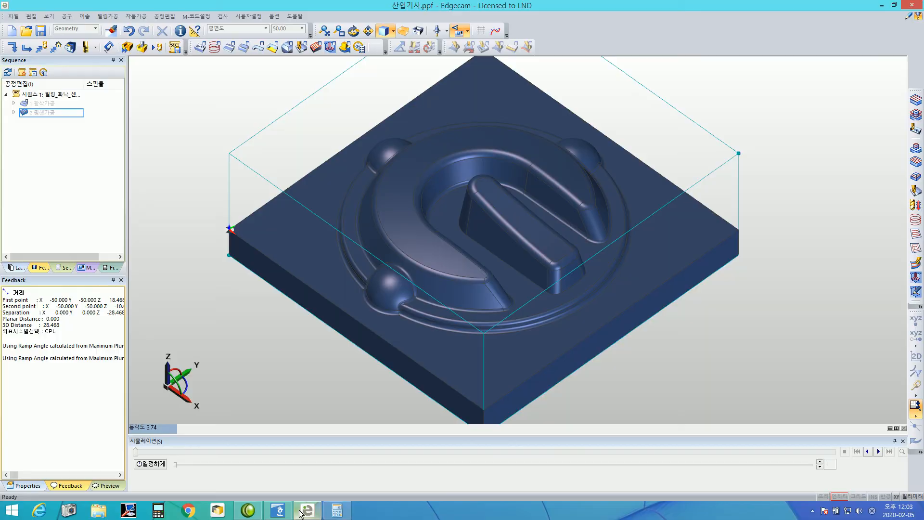
click(95, 48)
click(382, 188)
click(95, 65)
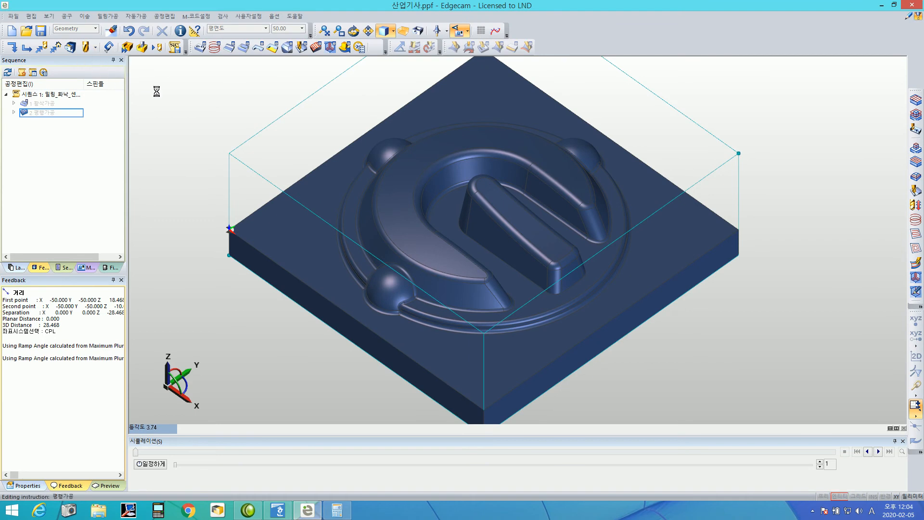
drag(533, 159, 499, 144)
click(538, 205)
text(3)
click(533, 258)
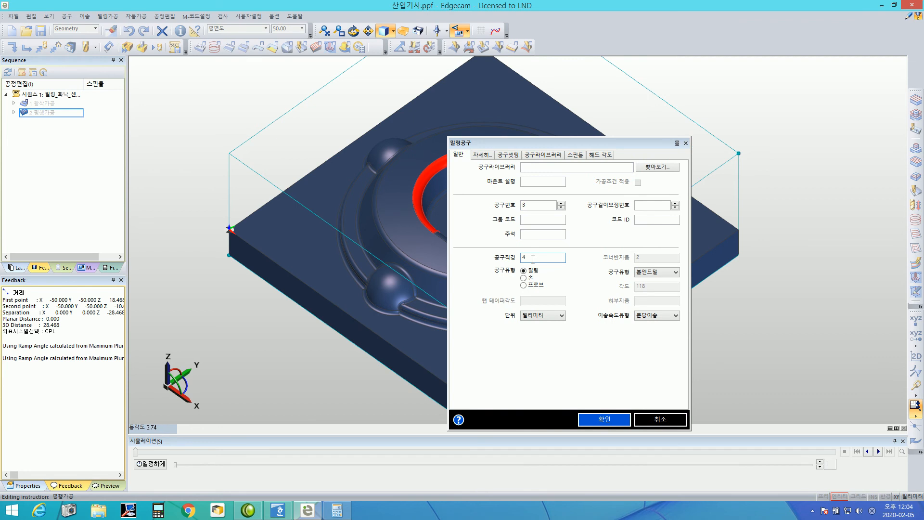
text(2)
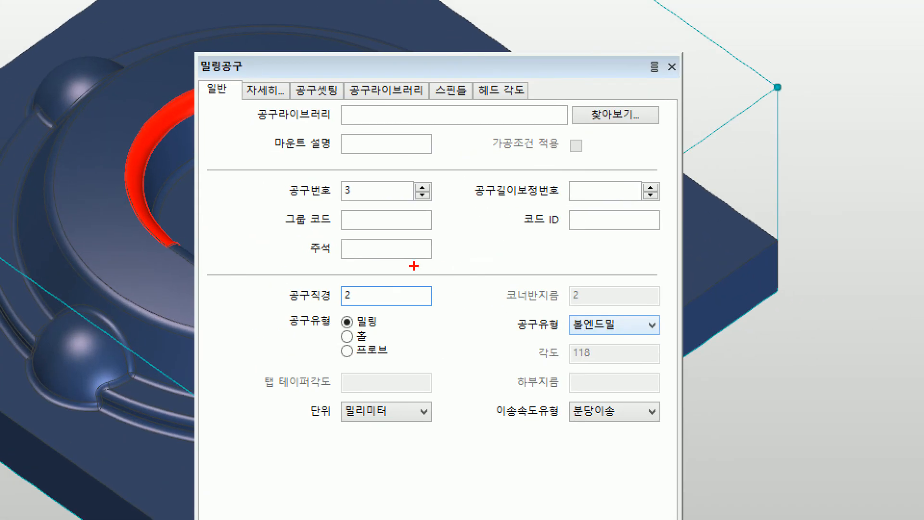
mouse_move(280, 175)
mouse_down()
mouse_move(446, 197)
mouse_move(445, 209)
mouse_move(437, 206)
mouse_move(530, 251)
mouse_up()
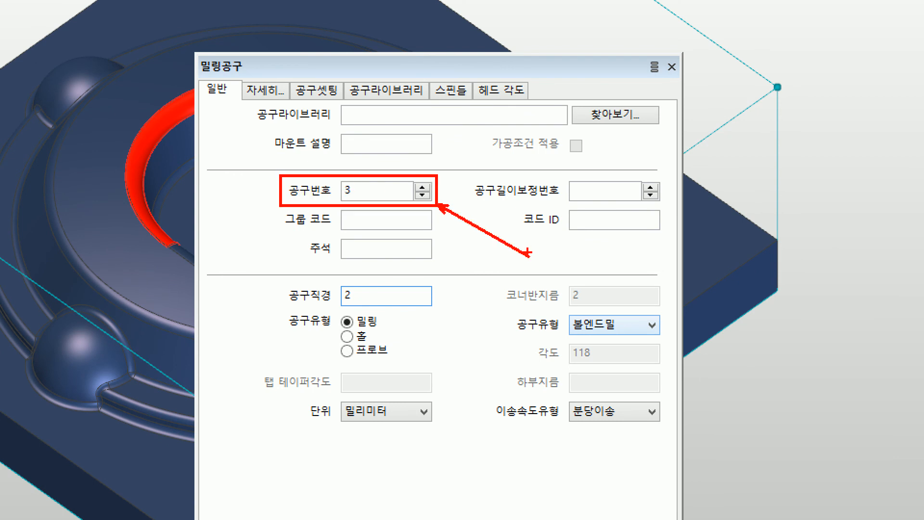
mouse_move(281, 283)
mouse_down()
mouse_move(340, 284)
mouse_move(372, 306)
mouse_up()
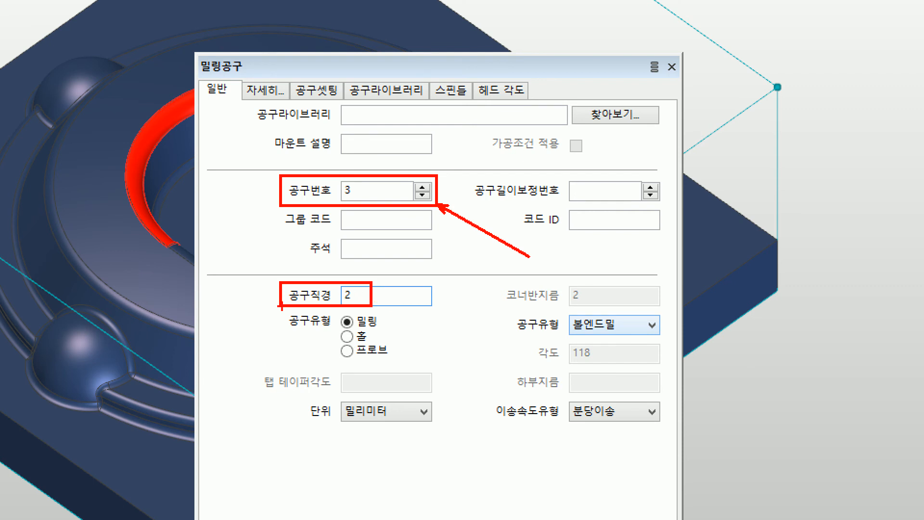
drag(374, 299, 530, 329)
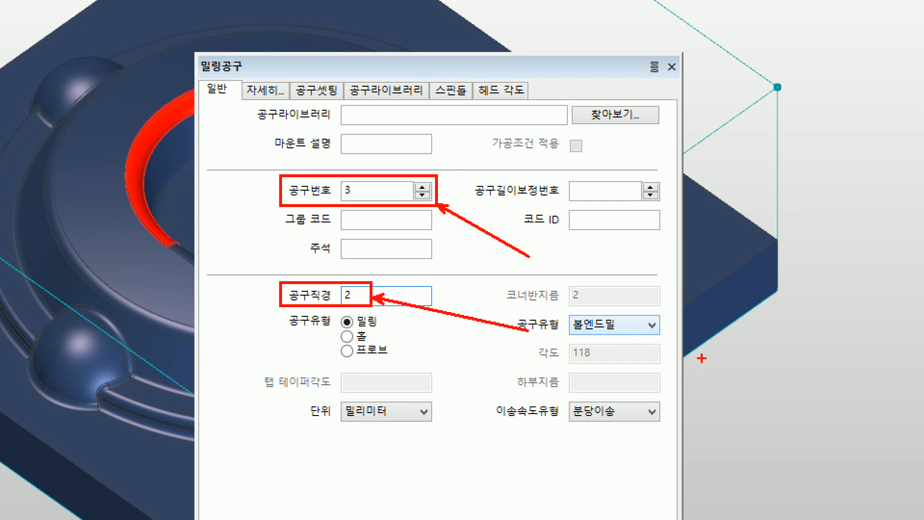
mouse_move(578, 348)
mouse_down()
mouse_move(524, 319)
mouse_move(652, 312)
mouse_move(572, 346)
mouse_up()
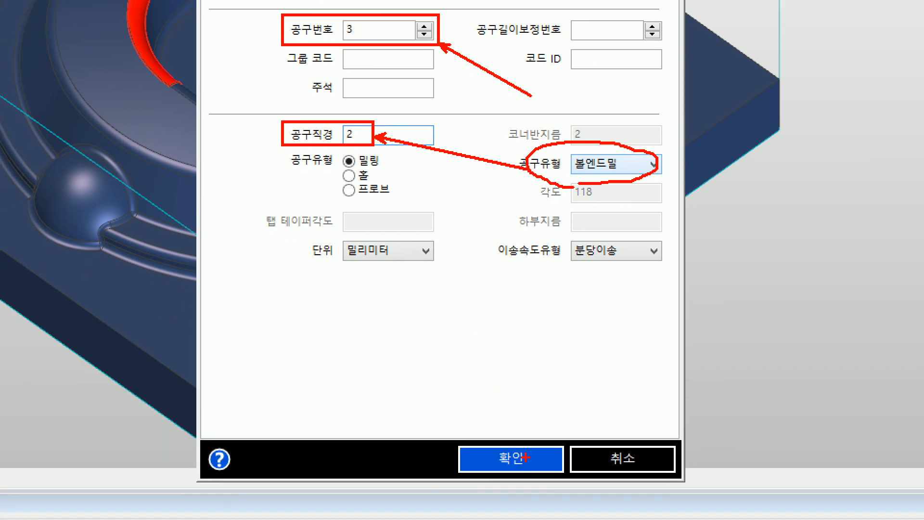
drag(526, 445, 527, 397)
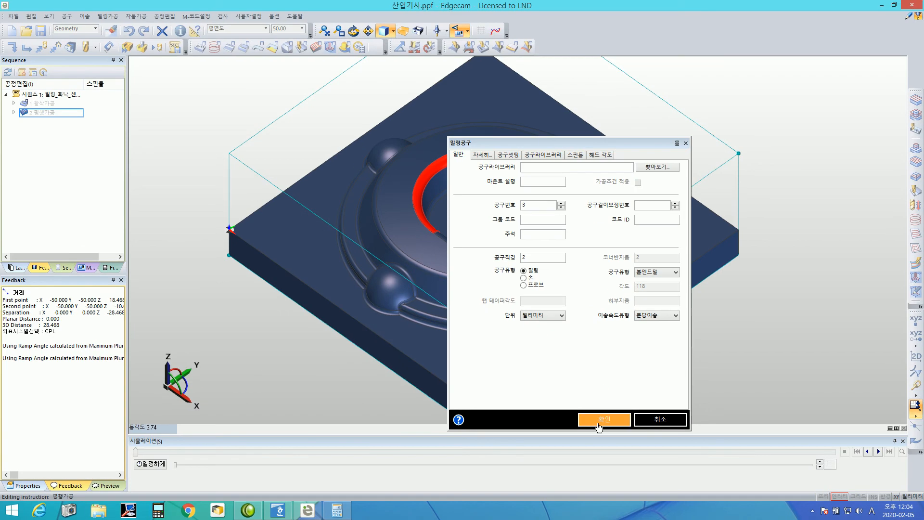
click(512, 459)
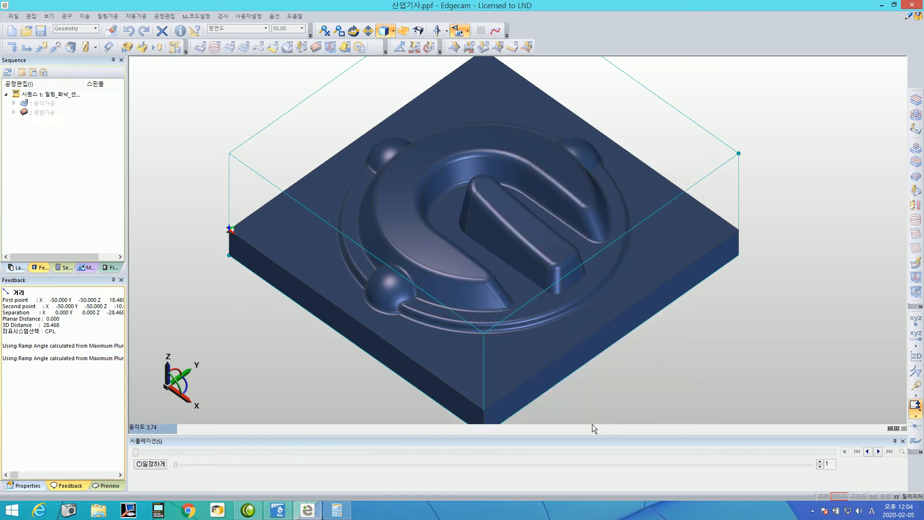
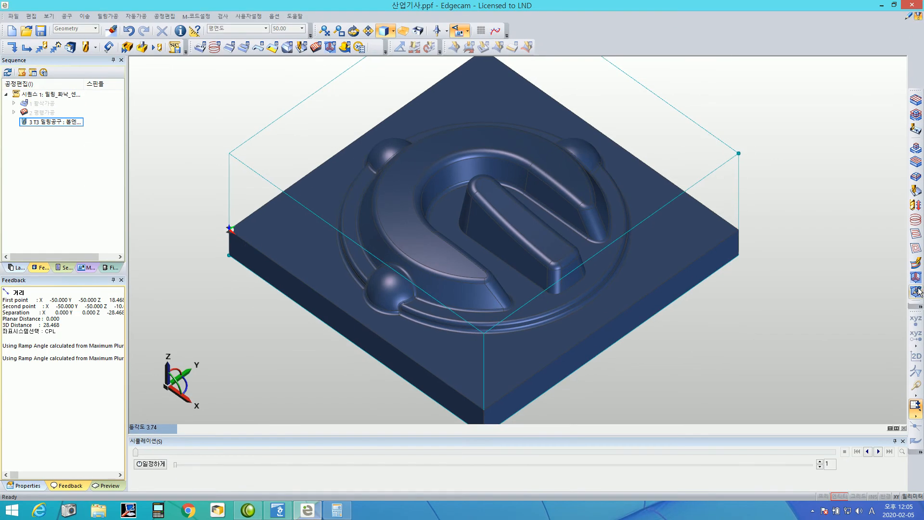
Start a pencil machining (펜슬가공) operation and check the path spacing (경로간격) for residual machining (잔삭) in the instruction document.
click(891, 255)
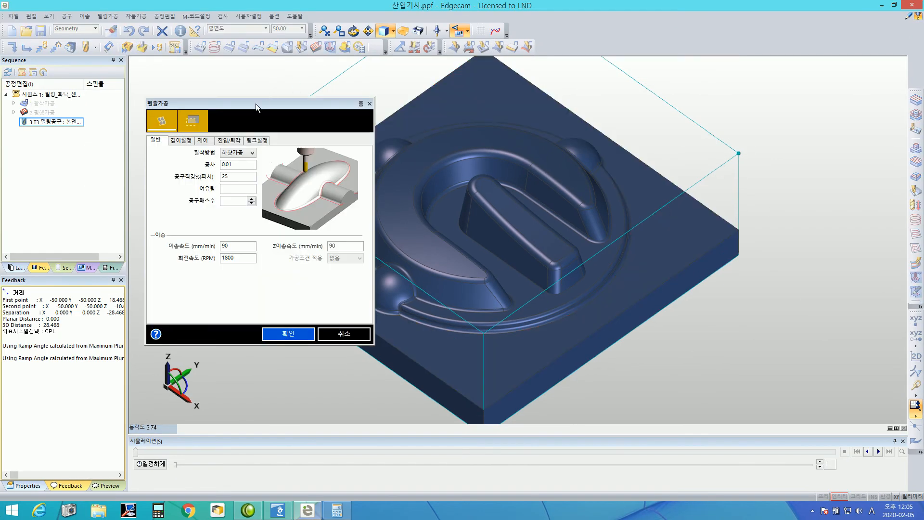
drag(256, 103, 371, 94)
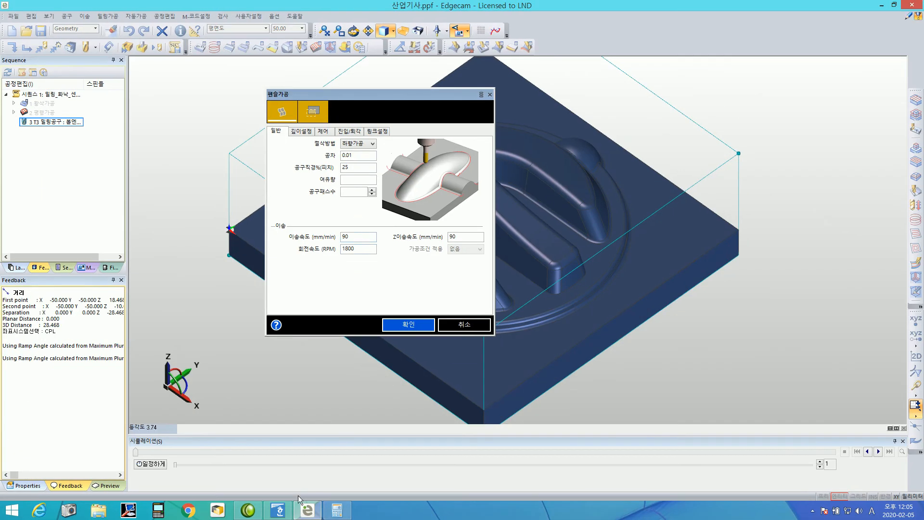
click(288, 514)
scroll(461, 258, up, 2)
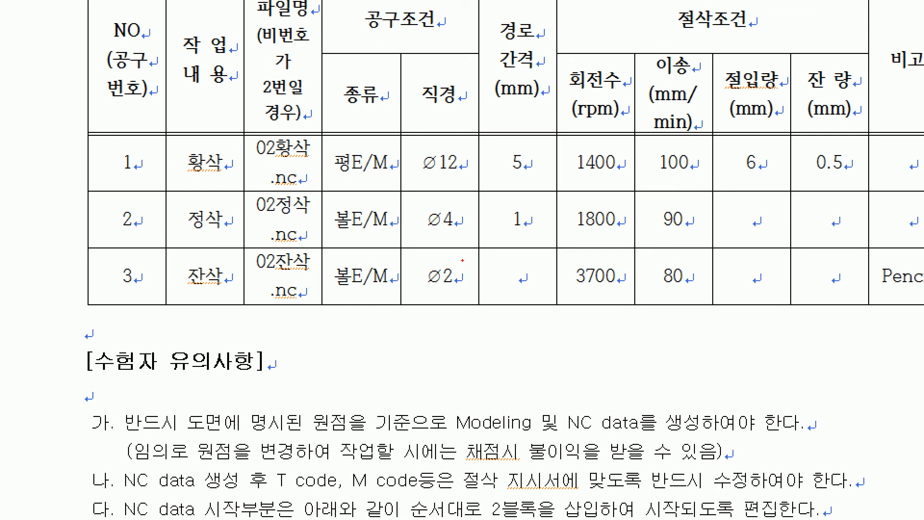
ctrl+drag(484, 16, 554, 91)
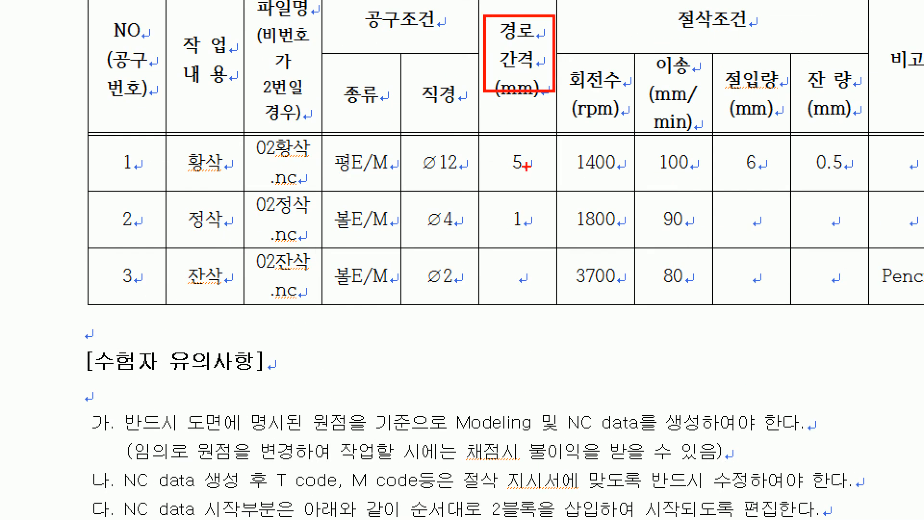
drag(532, 261, 491, 316)
drag(500, 255, 550, 310)
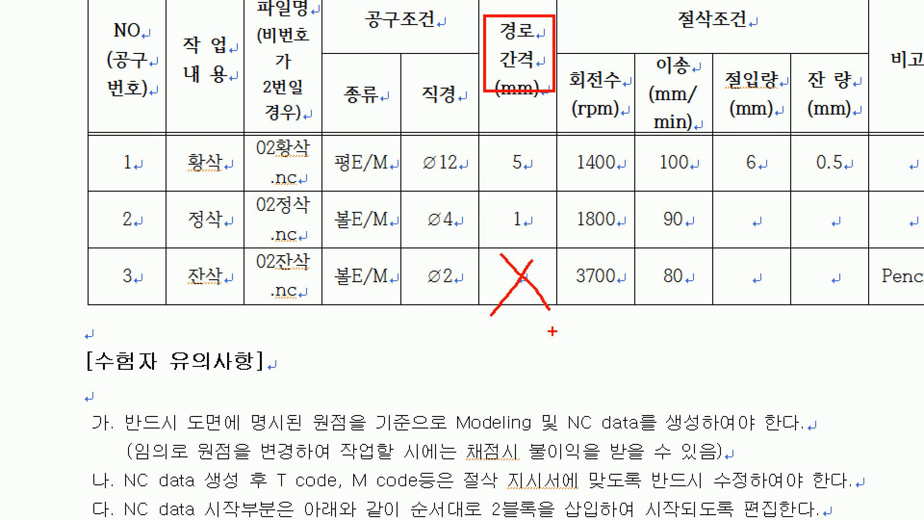
mouse_move(543, 268)
mouse_down()
mouse_move(507, 299)
mouse_move(524, 310)
mouse_up()
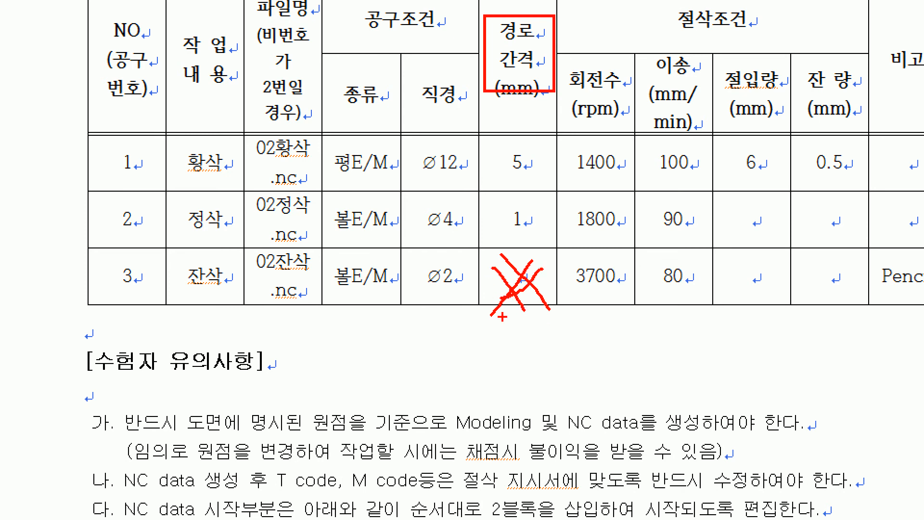
key(Escape)
Return to Edgecam, keep the pencil pitch at 25, and set both feed rates to 80 mm/min and the spindle speed to 3700 RPM.
click(314, 511)
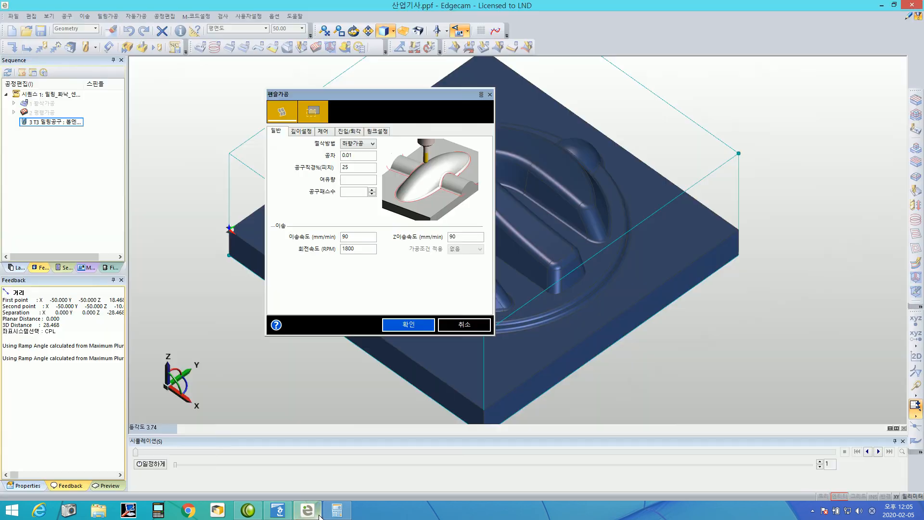
key(ctrl+1)
click(460, 260)
mouse_move(305, 199)
mouse_down()
mouse_move(520, 199)
mouse_move(551, 190)
mouse_up()
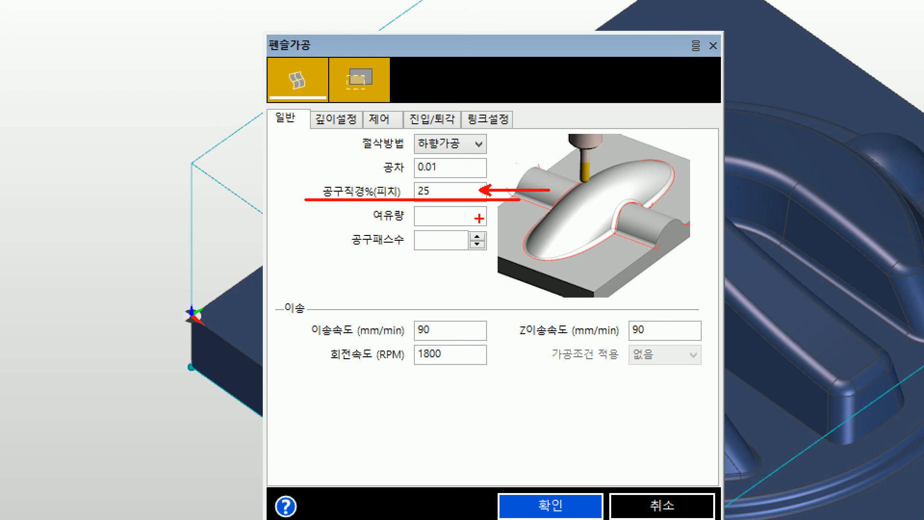
key(Escape)
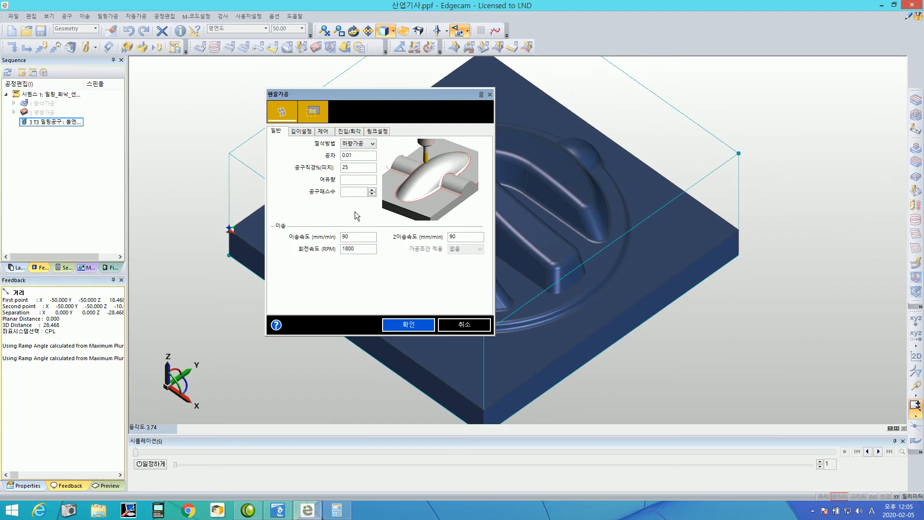
double_click(360, 236)
text(80)
double_click(469, 237)
double_click(365, 248)
text(3700)
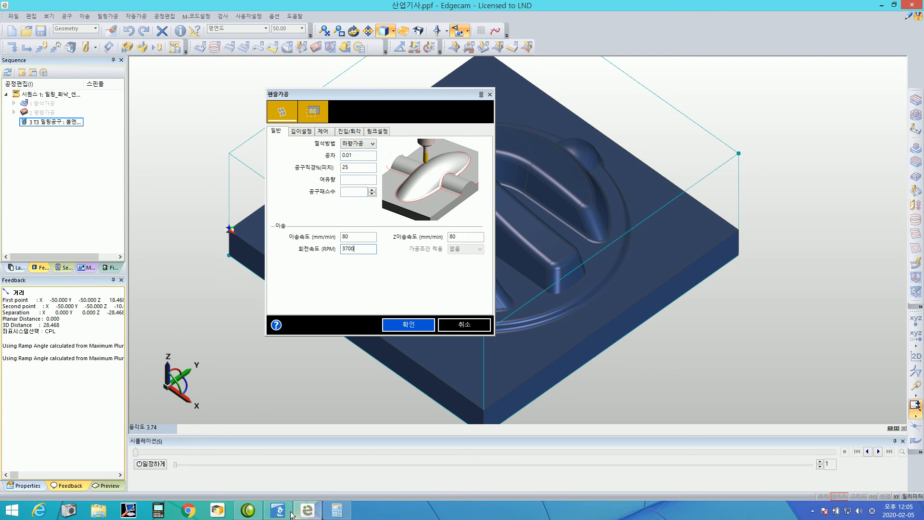
Check the pencil operation's feed rates and spindle speed against the residual machining (잔삭) row of the instruction document.
click(289, 511)
ctrl+drag(495, 210, 650, 281)
key(Escape)
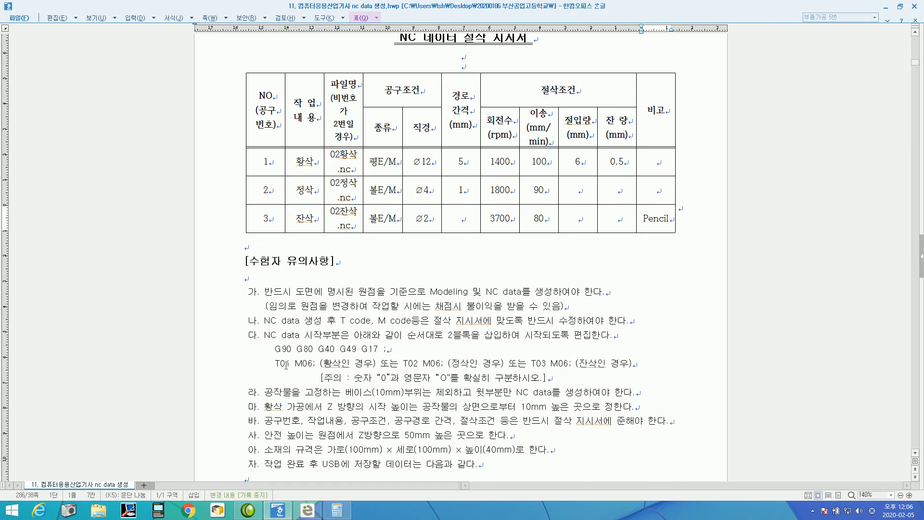
click(311, 508)
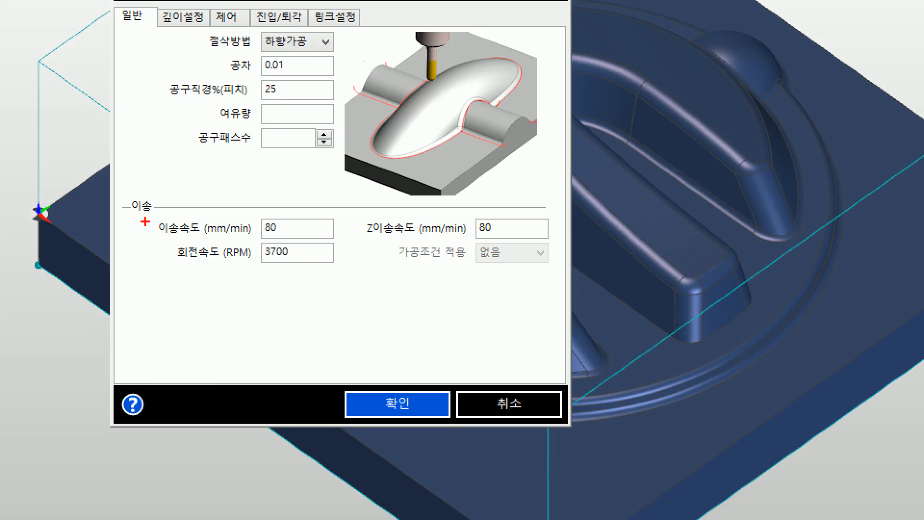
mouse_move(144, 215)
ctrl+mouse_down()
mouse_move(383, 238)
mouse_move(557, 239)
ctrl+mouse_up()
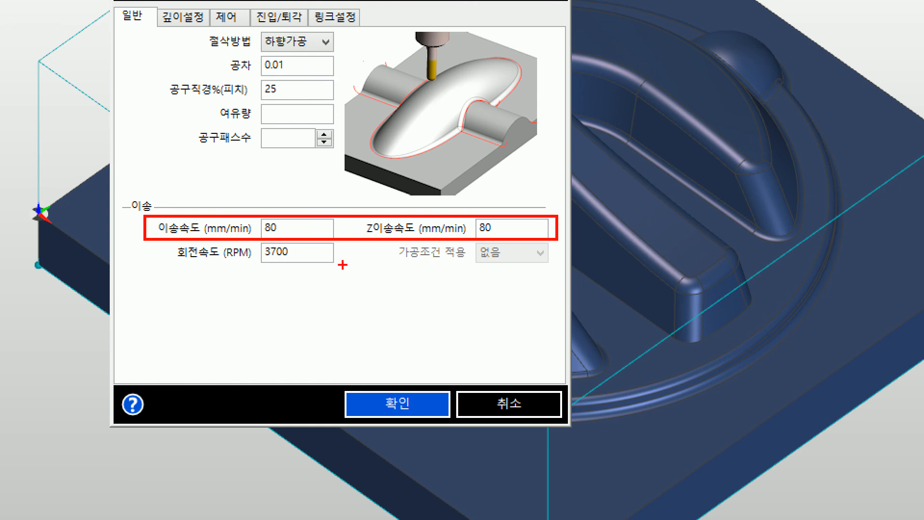
shift+drag(174, 265, 334, 265)
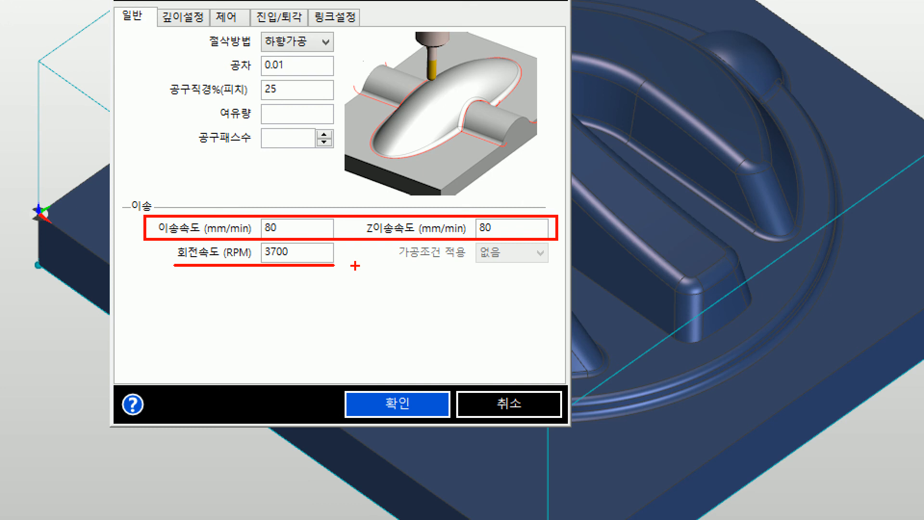
key(Escape)
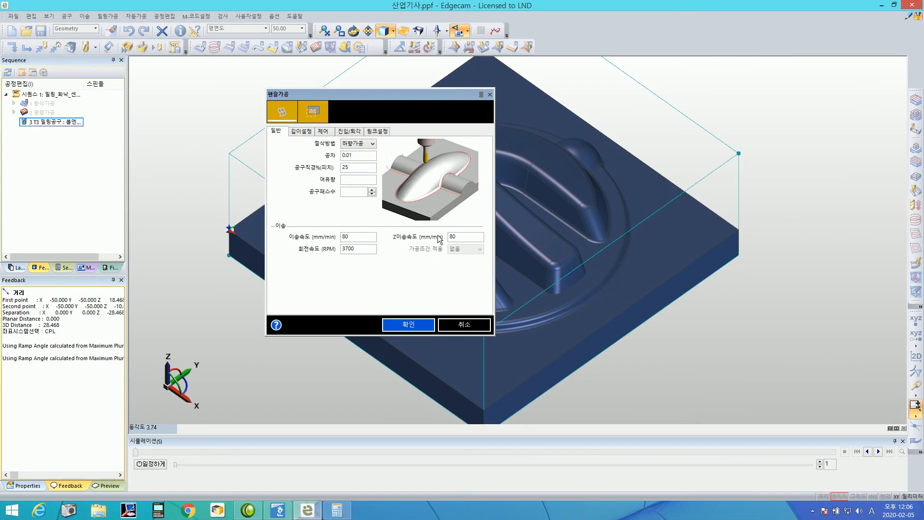
Set the pencil operation's safety height (안전높이) to 50 and leave the start height and machining depth unselected.
click(295, 131)
click(372, 156)
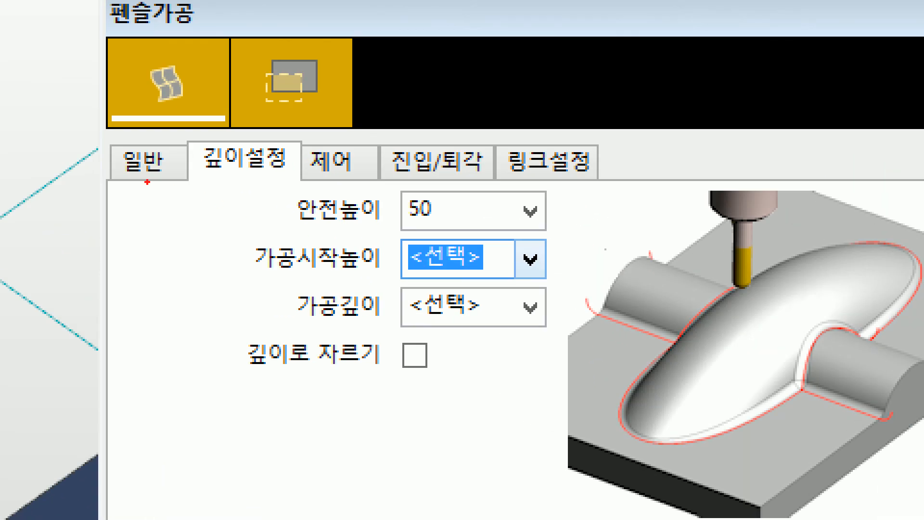
mouse_move(174, 188)
mouse_down()
mouse_move(297, 187)
mouse_move(560, 259)
mouse_move(557, 229)
mouse_move(832, 214)
mouse_up()
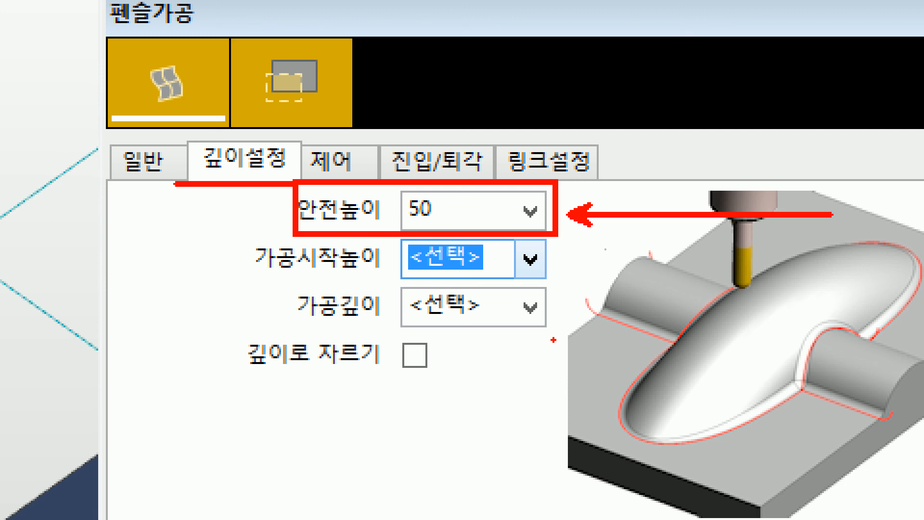
drag(552, 264, 638, 258)
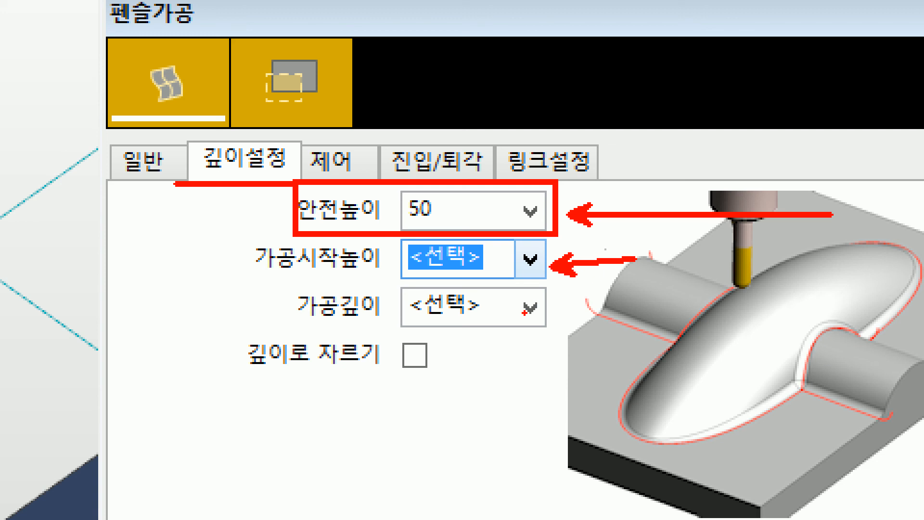
drag(532, 312, 642, 310)
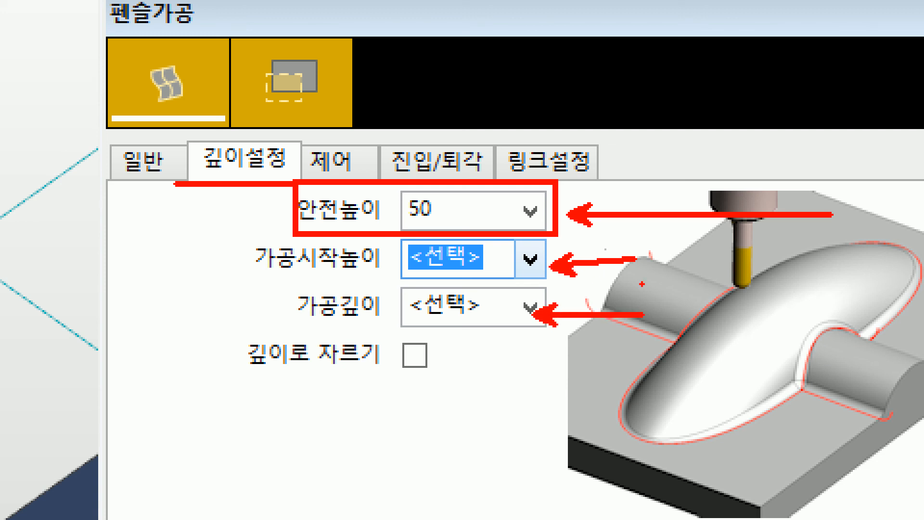
key(Escape)
Set the pencil operation's entry type (진입유형) to none (없음) and accept the settings to proceed to model selection.
click(350, 132)
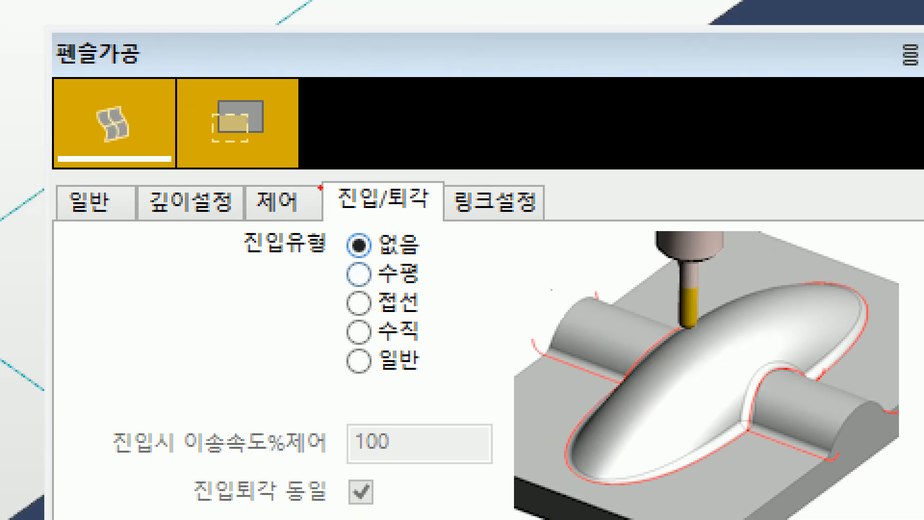
ctrl+drag(322, 176, 453, 219)
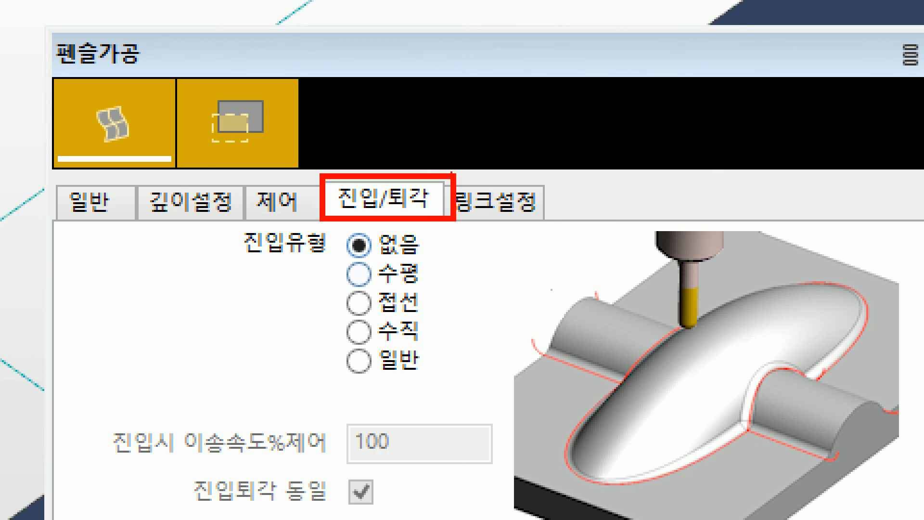
ctrl+shift+drag(451, 174, 554, 134)
shift+drag(225, 268, 923, 256)
mouse_move(426, 167)
ctrl+shift+mouse_down()
mouse_move(451, 108)
mouse_move(461, 132)
ctrl+shift+mouse_up()
drag(631, 41, 504, 130)
drag(533, 64, 805, 225)
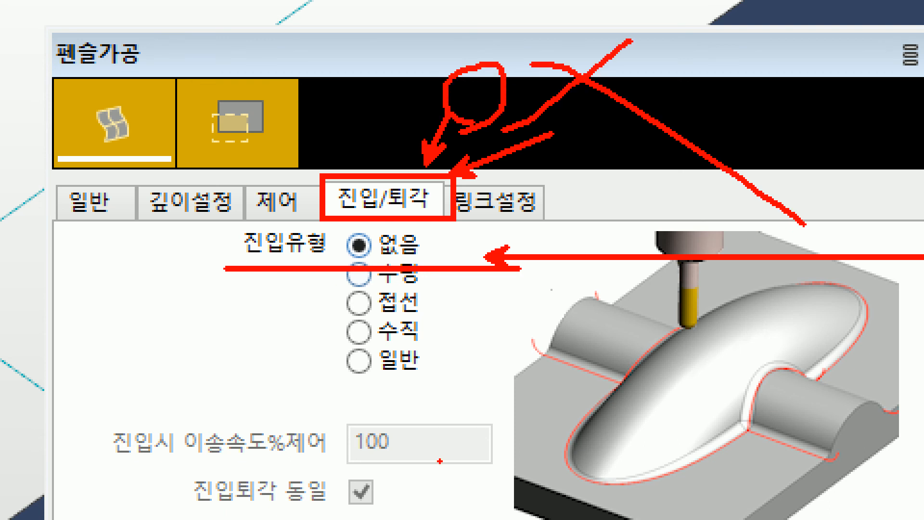
key(Escape)
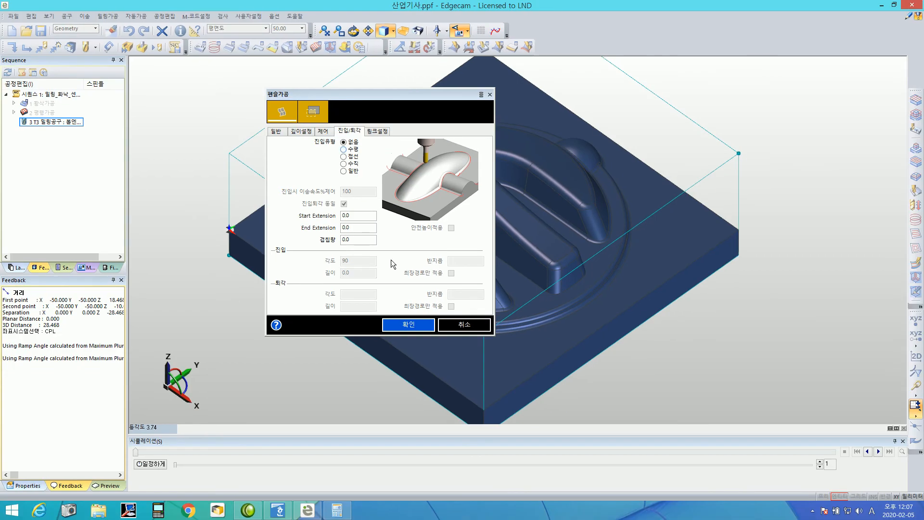
click(411, 323)
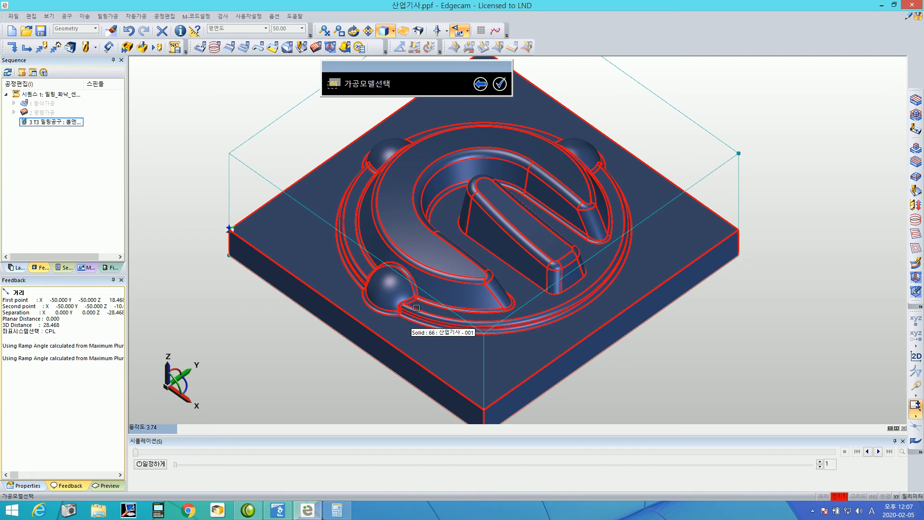
Select the whole solid part as the machining model for the pencil operation and confirm the selection.
drag(433, 74, 686, 77)
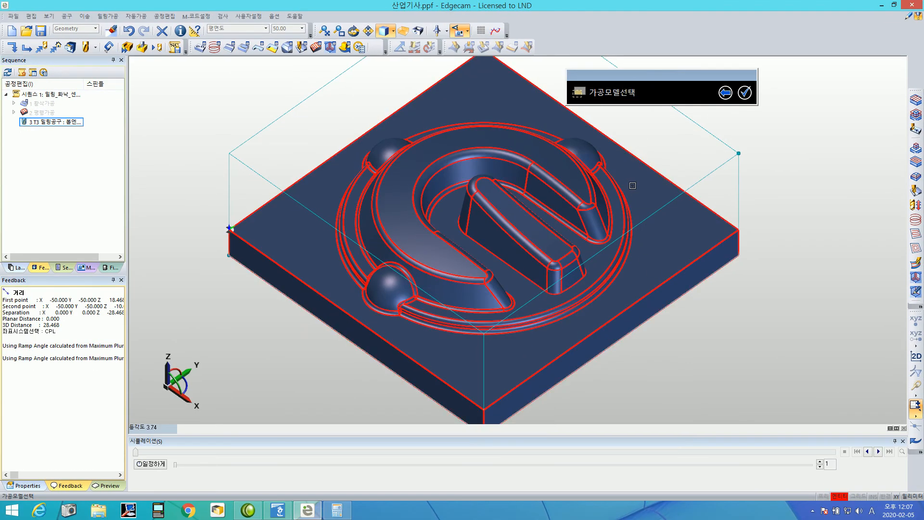
click(633, 186)
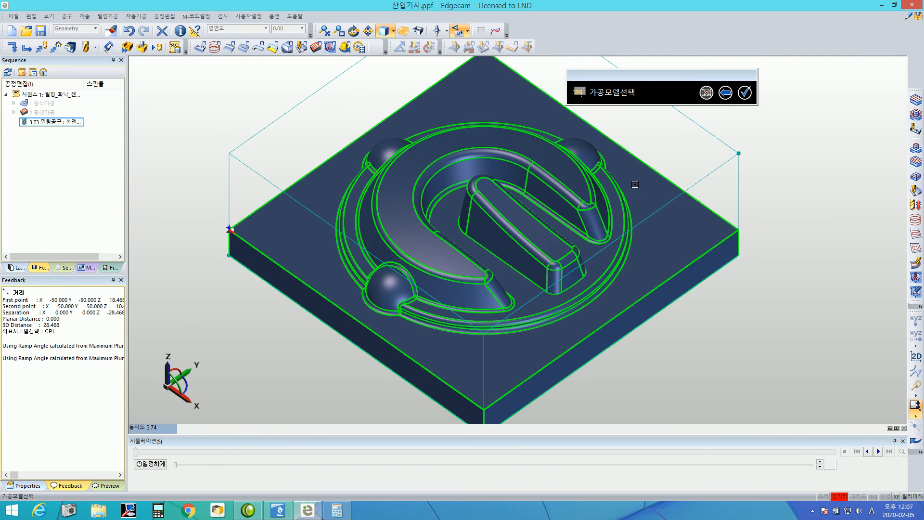
click(745, 92)
drag(691, 75, 686, 81)
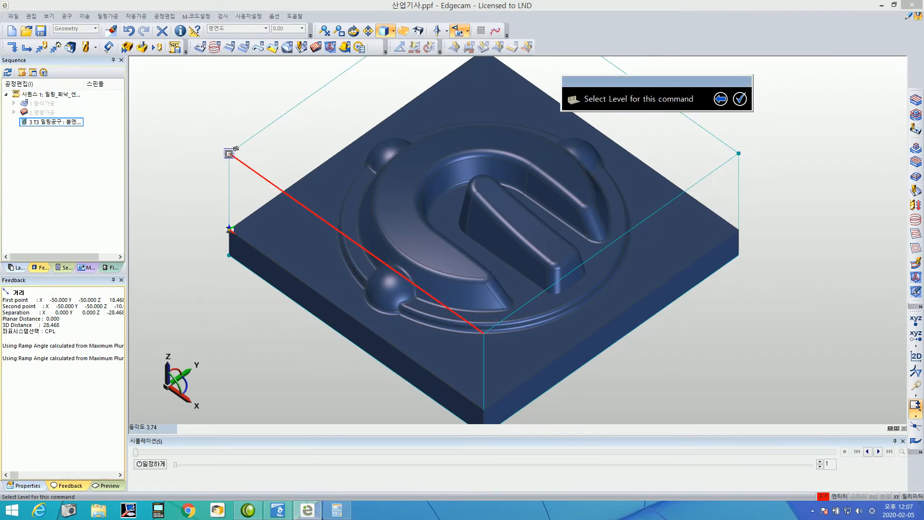
Set the pencil operation's level at the stock's top edge and its depth at the corner origin on the base plate's top face.
click(456, 260)
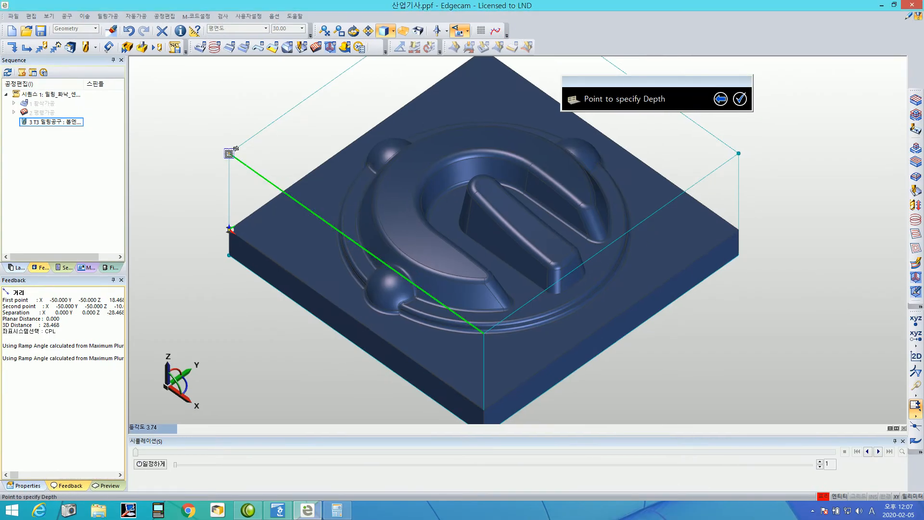
drag(596, 87, 203, 100)
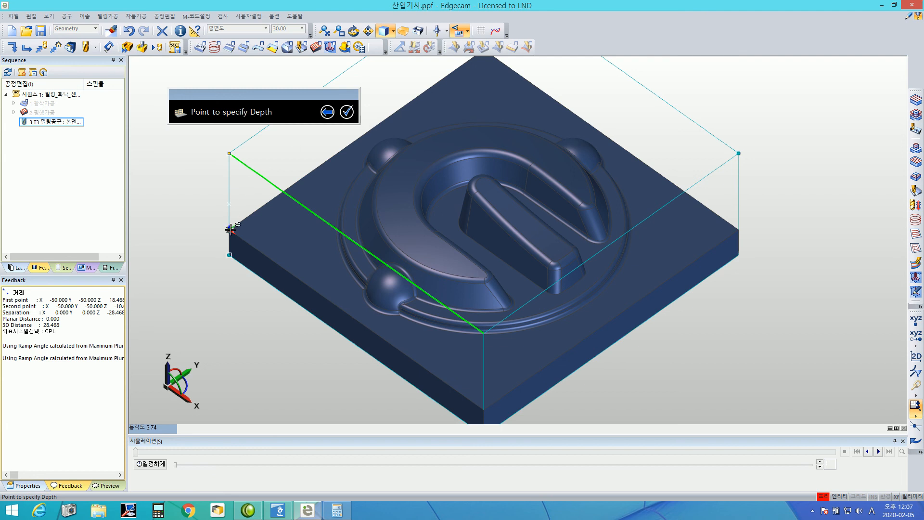
scroll(230, 229, up, 5)
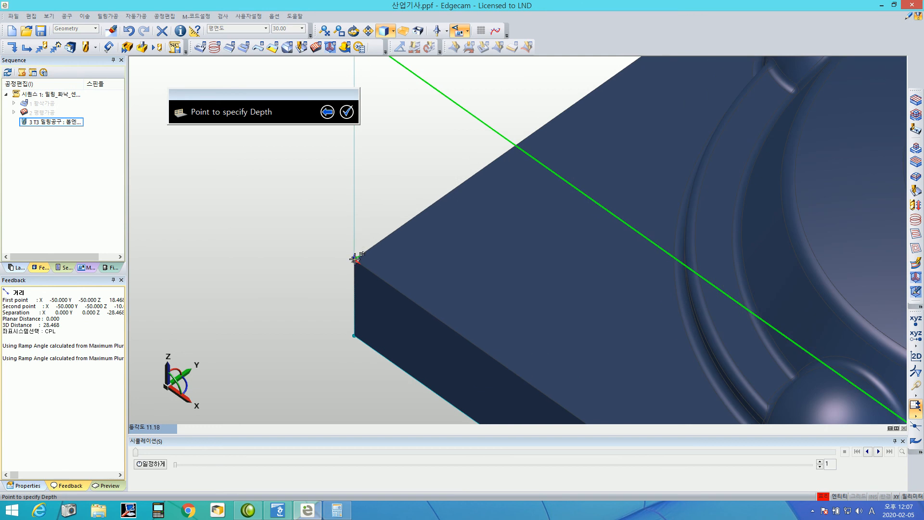
middle_drag(355, 261, 356, 262)
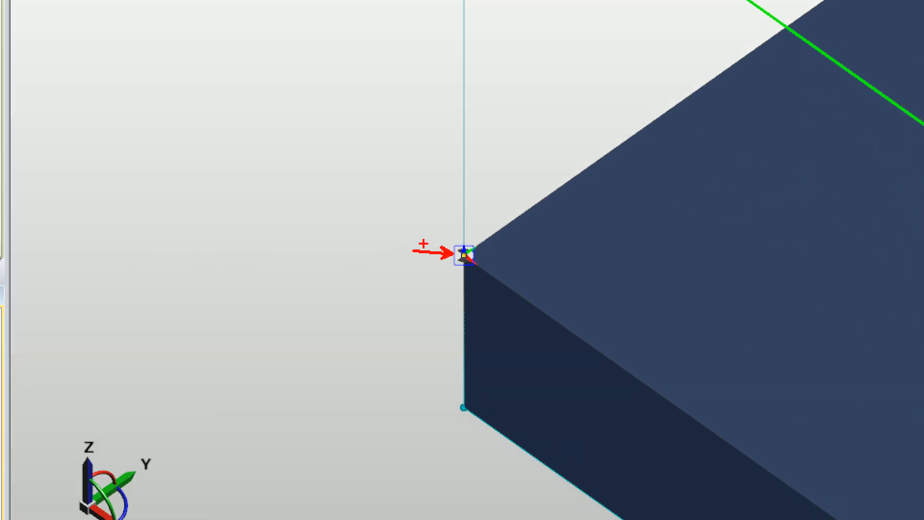
mouse_move(481, 109)
mouse_down()
mouse_move(547, 97)
mouse_move(524, 156)
mouse_up()
drag(542, 107, 553, 140)
drag(593, 100, 594, 202)
mouse_move(595, 114)
mouse_down()
mouse_move(604, 113)
mouse_move(612, 137)
mouse_up()
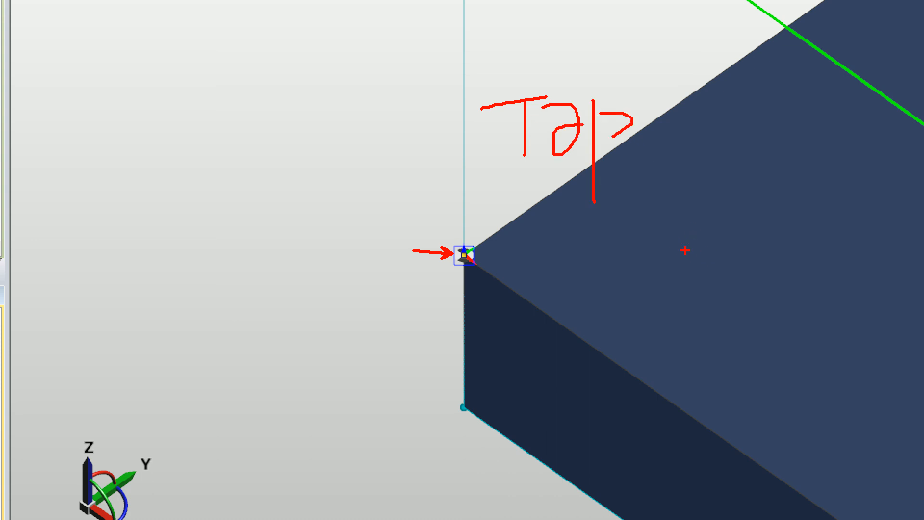
key(Escape)
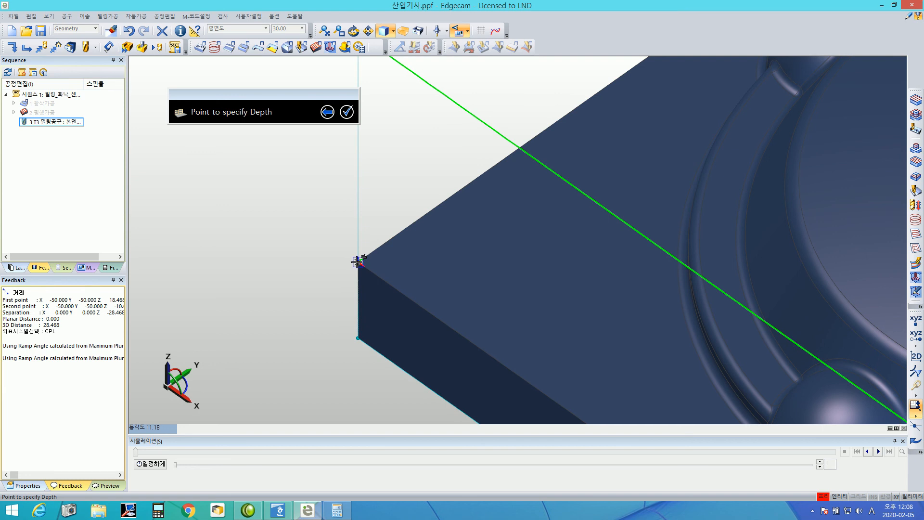
click(357, 261)
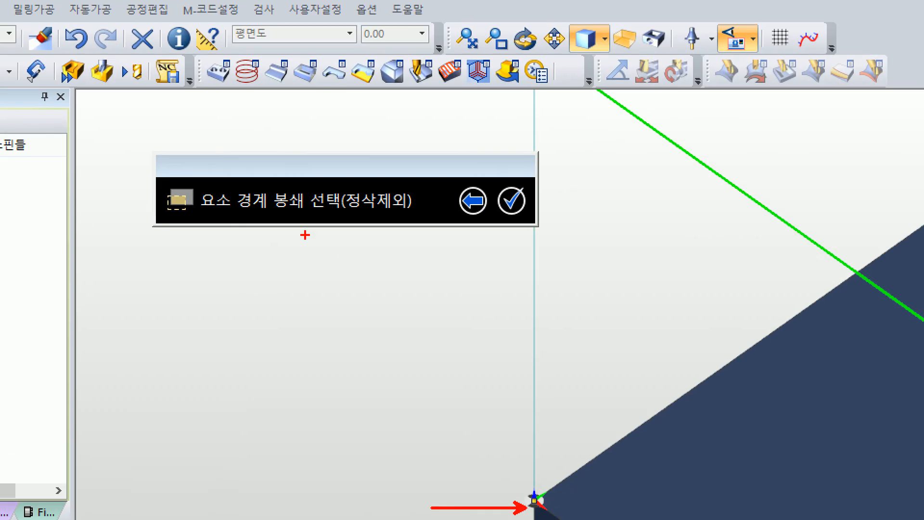
Skip the closed boundary selection (요소 경계 봉쇄 선택) and generate the pencil toolpath.
mouse_move(147, 168)
ctrl+mouse_down()
mouse_move(367, 232)
mouse_move(434, 222)
ctrl+mouse_up()
ctrl+shift+drag(357, 232, 356, 295)
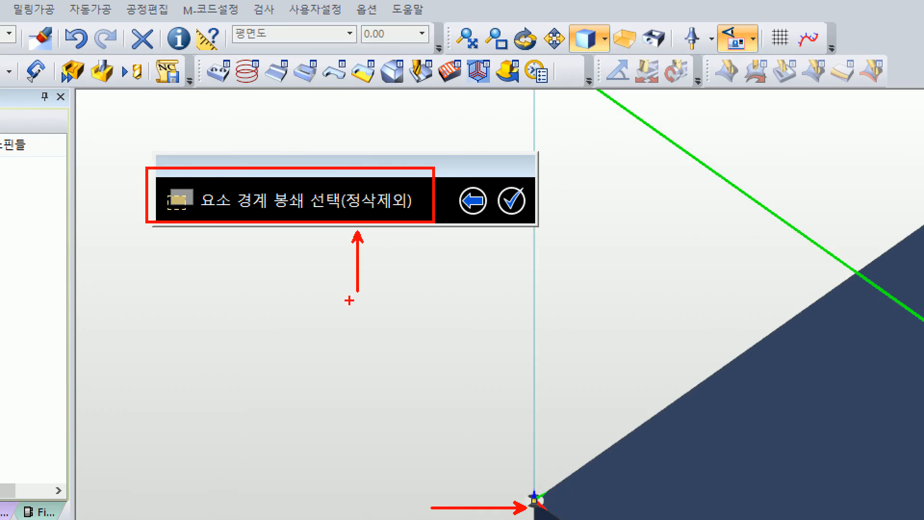
mouse_move(494, 175)
ctrl+mouse_down()
mouse_move(541, 226)
mouse_move(906, 263)
ctrl+mouse_up()
key(Escape)
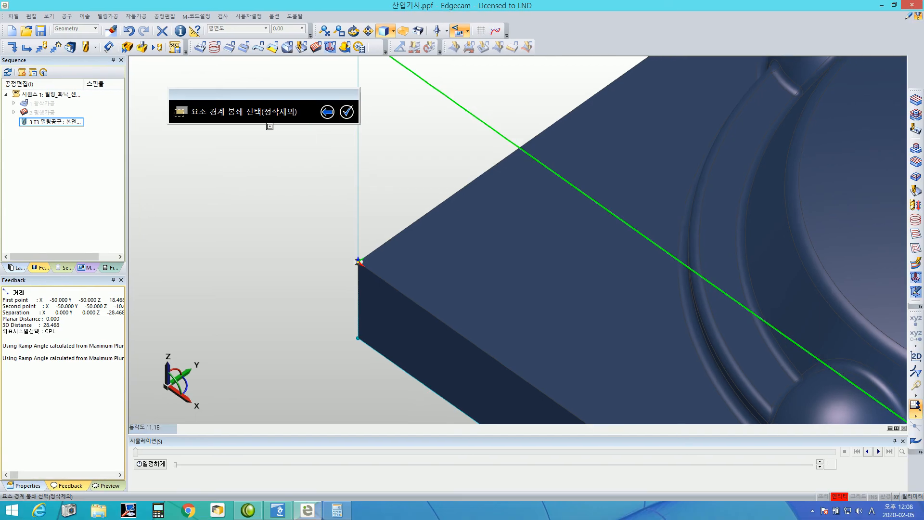
click(346, 116)
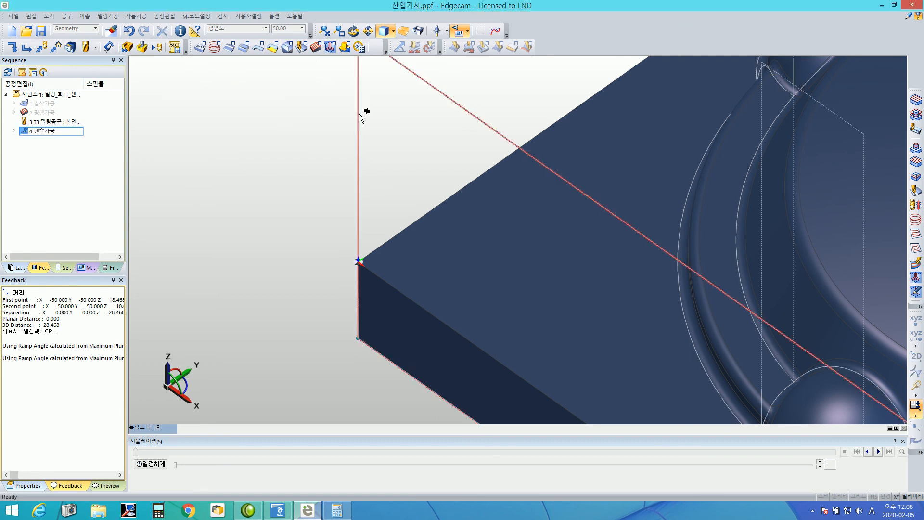
Highlight the pencil operation (펜슬가공) and examine its toolpath along the corners of the pocket, island and spheres.
middle_drag(309, 222, 264, 230)
scroll(264, 230, down, 5)
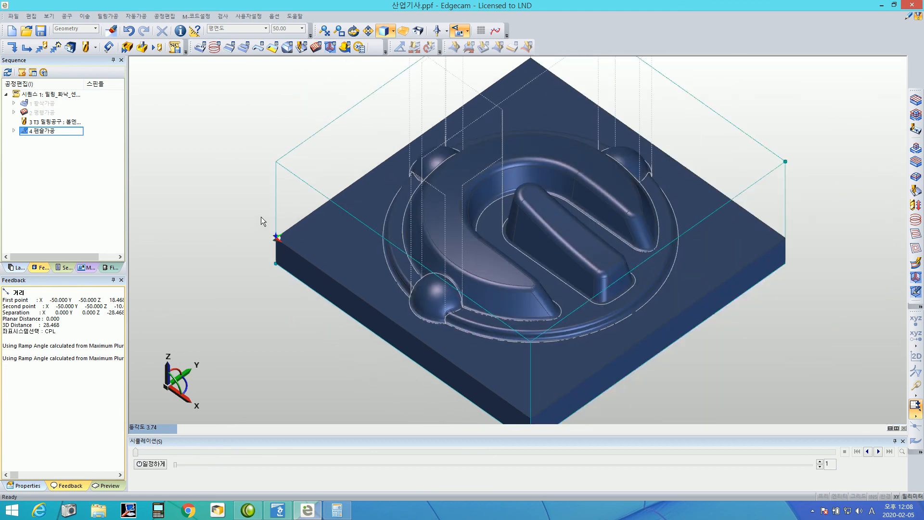
click(51, 132)
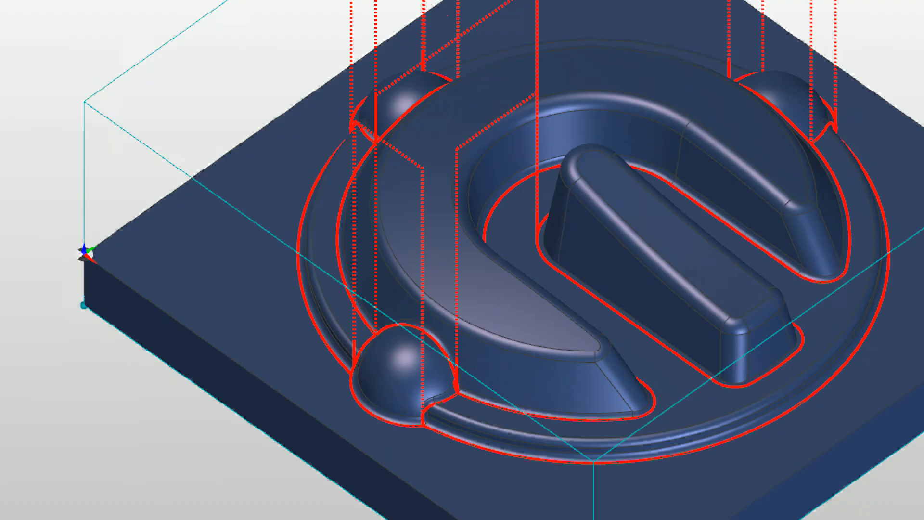
ctrl+shift+drag(530, 393, 517, 406)
ctrl+shift+drag(437, 426, 432, 463)
ctrl+shift+drag(243, 411, 266, 427)
ctrl+shift+drag(136, 364, 115, 372)
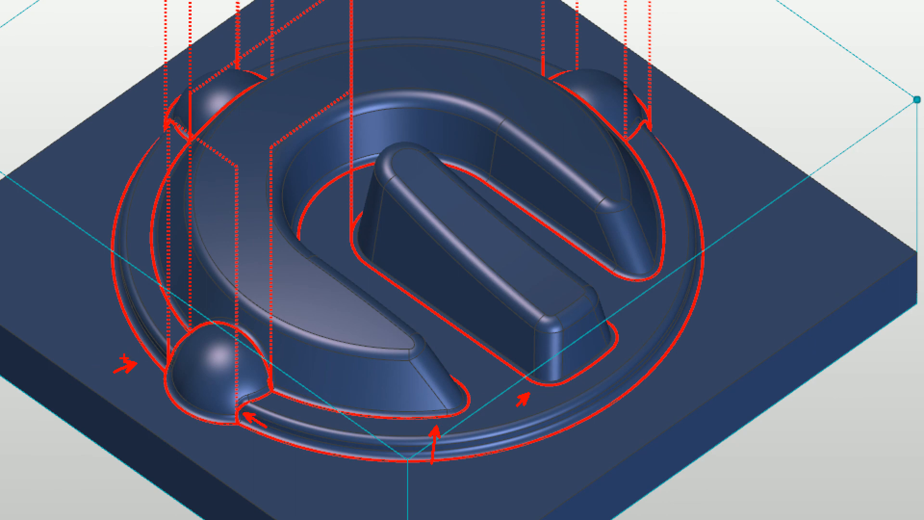
key(Escape)
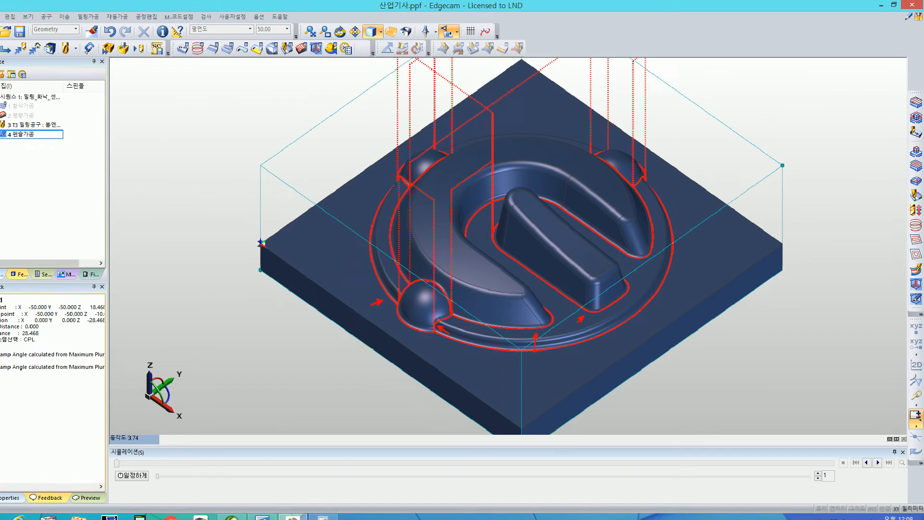
click(606, 246)
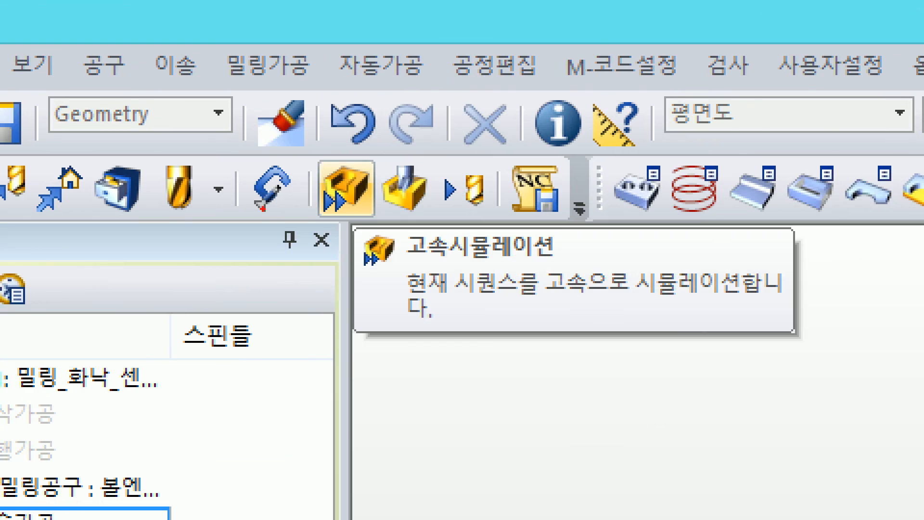
Simulate the machining sequence through roughing, parallel and pencil operations, then close the simulator and return to Edgecam.
drag(355, 151, 370, 73)
drag(430, 159, 511, 85)
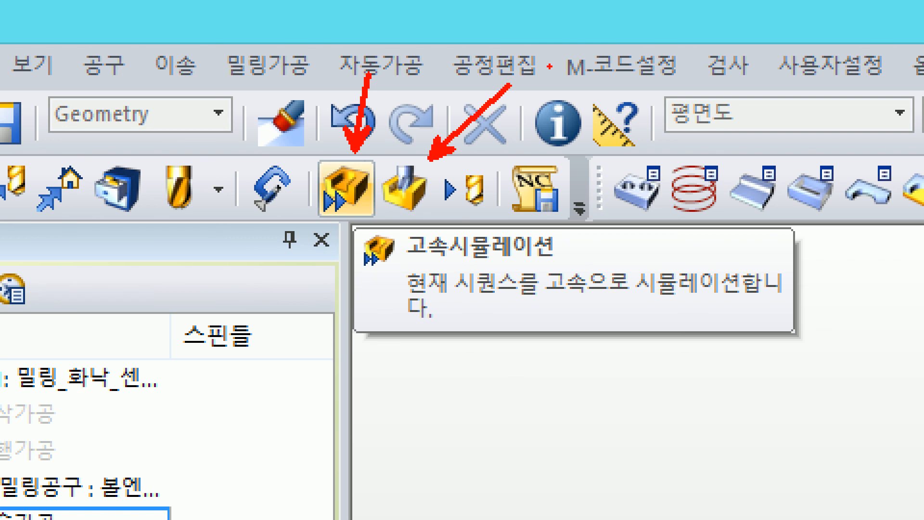
mouse_move(438, 213)
mouse_down()
mouse_move(371, 225)
mouse_move(378, 148)
mouse_move(431, 144)
mouse_move(433, 217)
mouse_up()
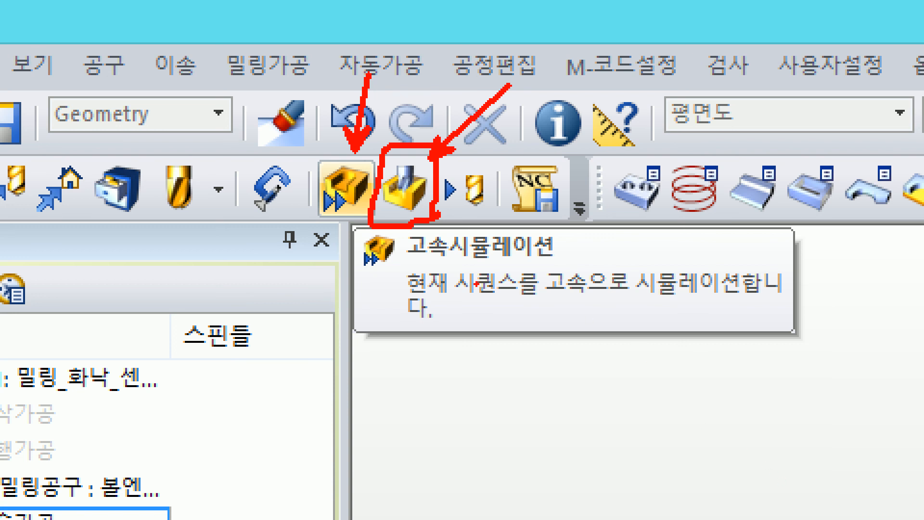
drag(264, 262, 317, 215)
mouse_move(292, 219)
mouse_down()
mouse_move(316, 215)
mouse_move(311, 195)
mouse_move(389, 222)
mouse_move(313, 225)
mouse_up()
key(Escape)
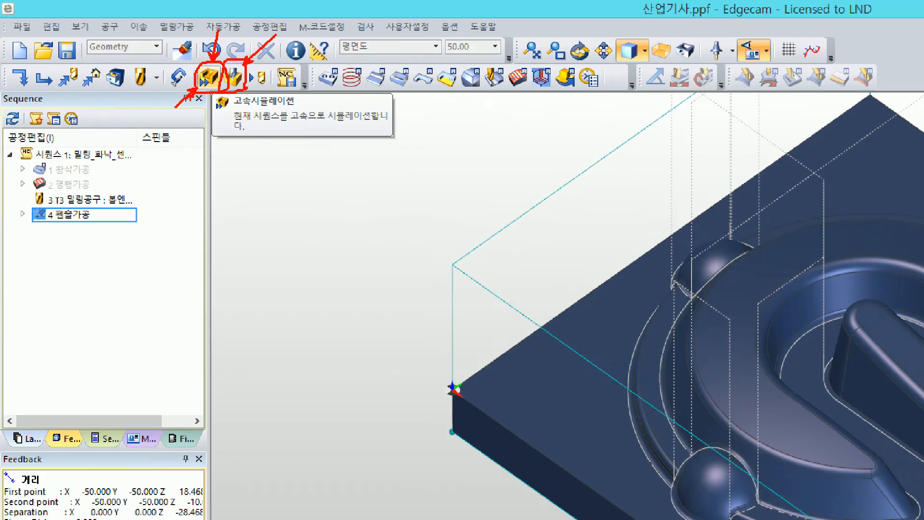
click(360, 194)
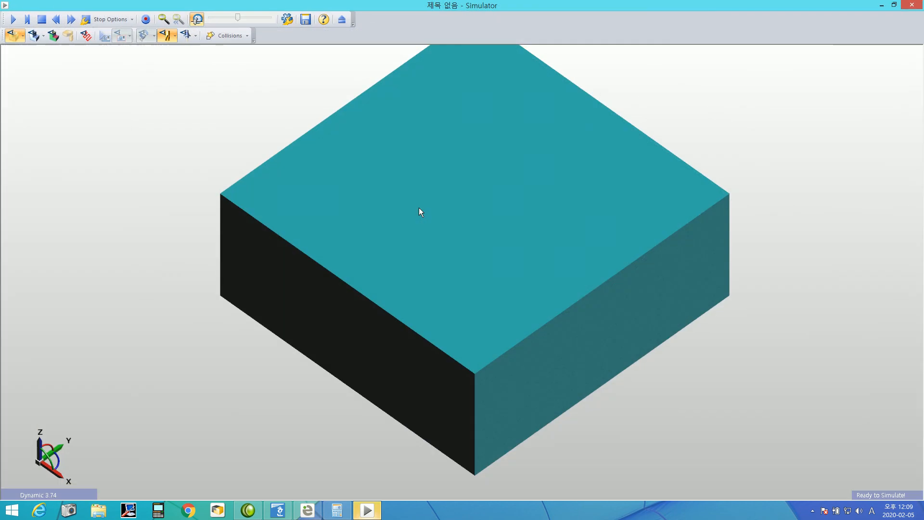
click(13, 22)
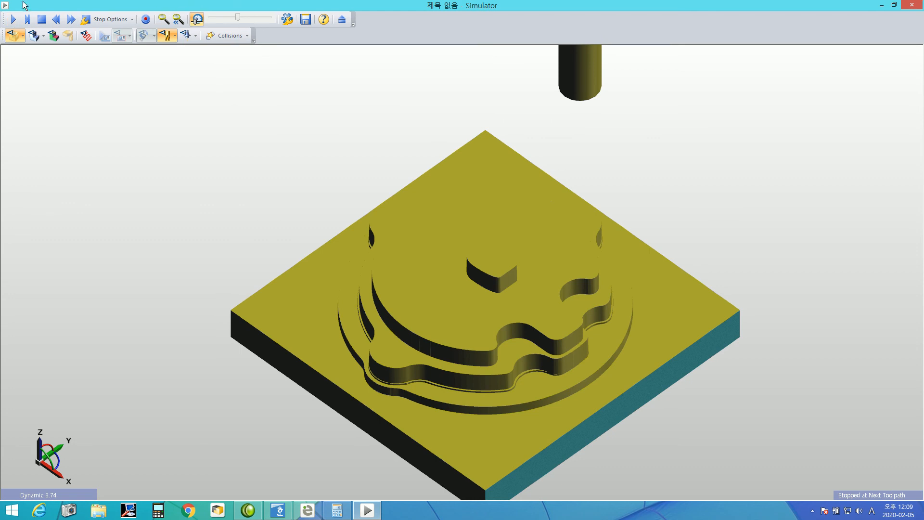
click(9, 21)
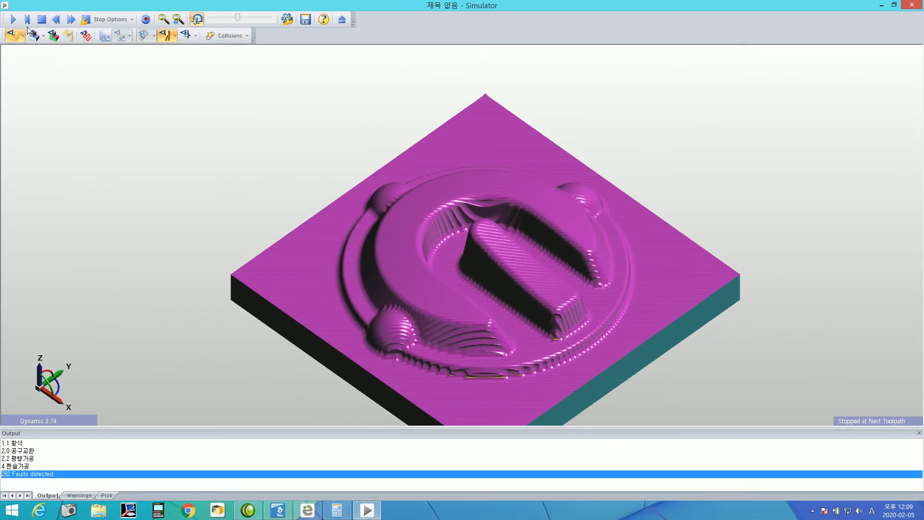
click(13, 22)
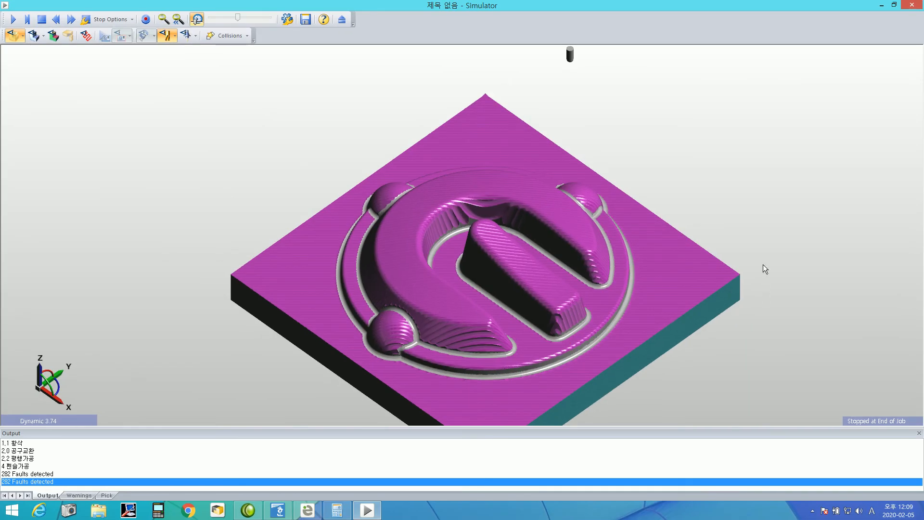
click(343, 20)
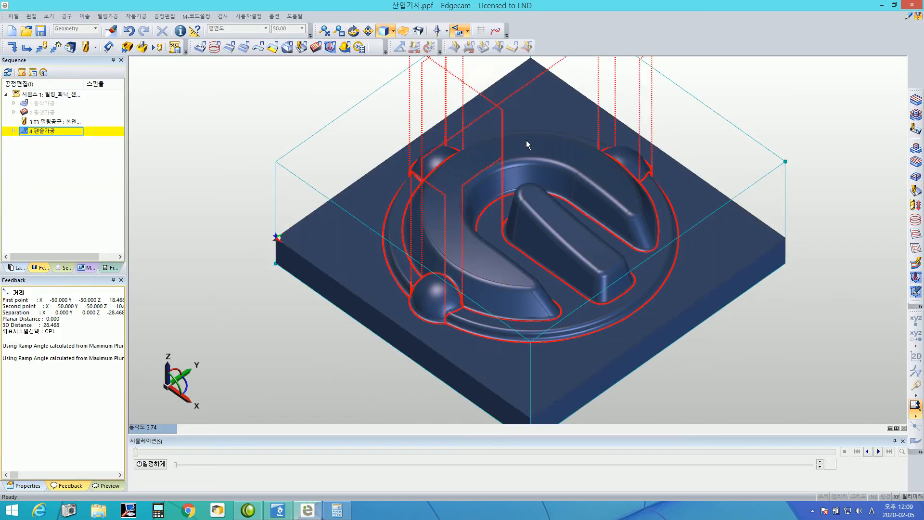
Switch to the instruction document and check which NC data must be submitted and how each program must start.
scroll(799, 335, up, 2)
scroll(784, 340, down, 3)
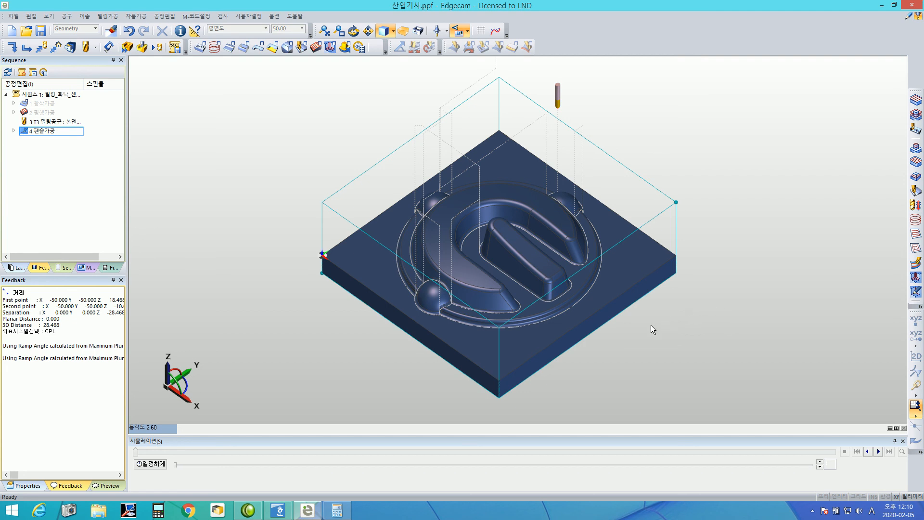
click(278, 510)
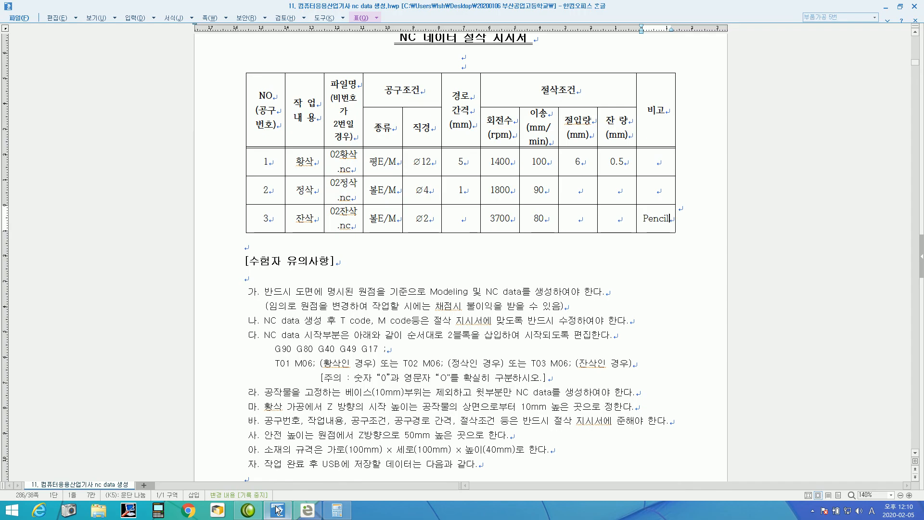
scroll(415, 453, down, 4)
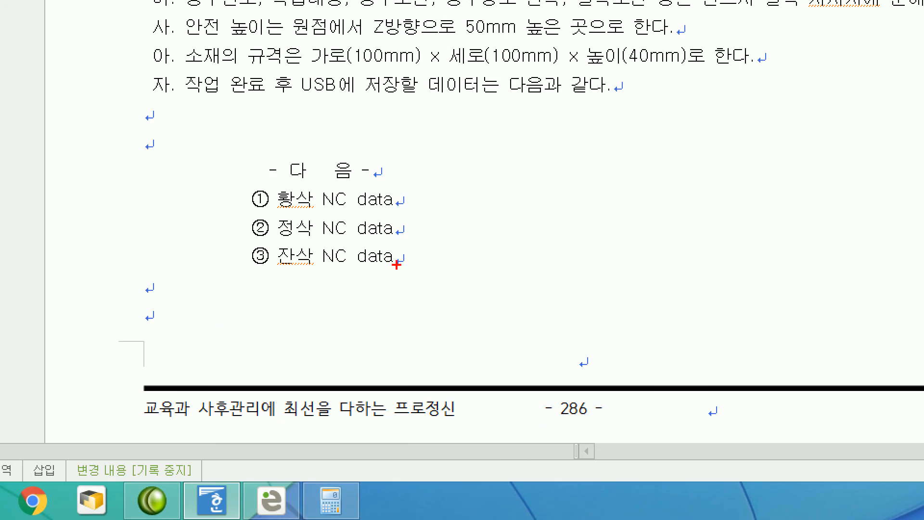
drag(238, 175, 417, 273)
drag(427, 230, 599, 230)
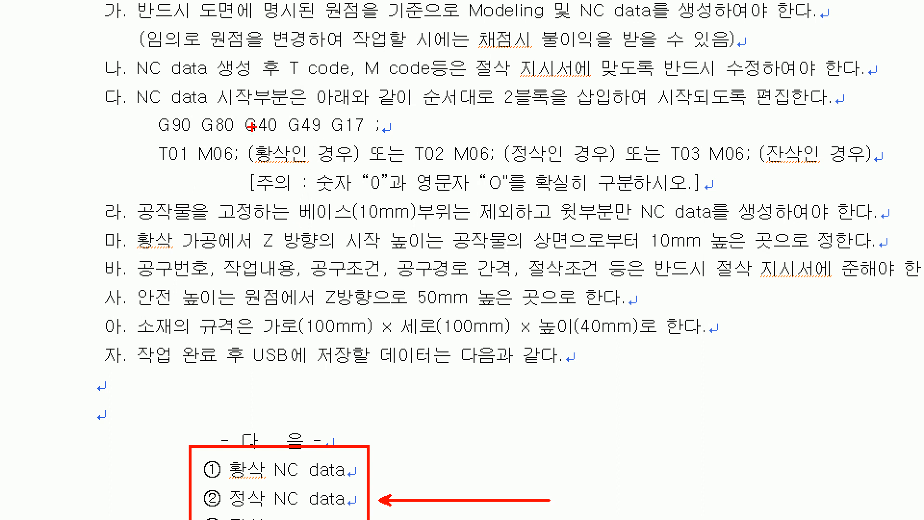
mouse_move(150, 112)
mouse_down()
mouse_move(322, 160)
mouse_move(390, 163)
mouse_up()
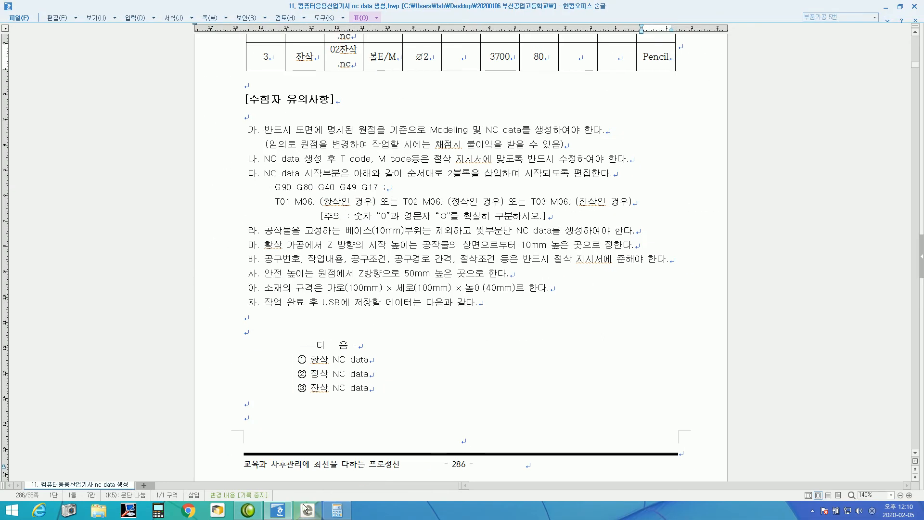
Recheck the two required starting blocks of the NC data in the instruction document and return to Edgecam.
click(312, 512)
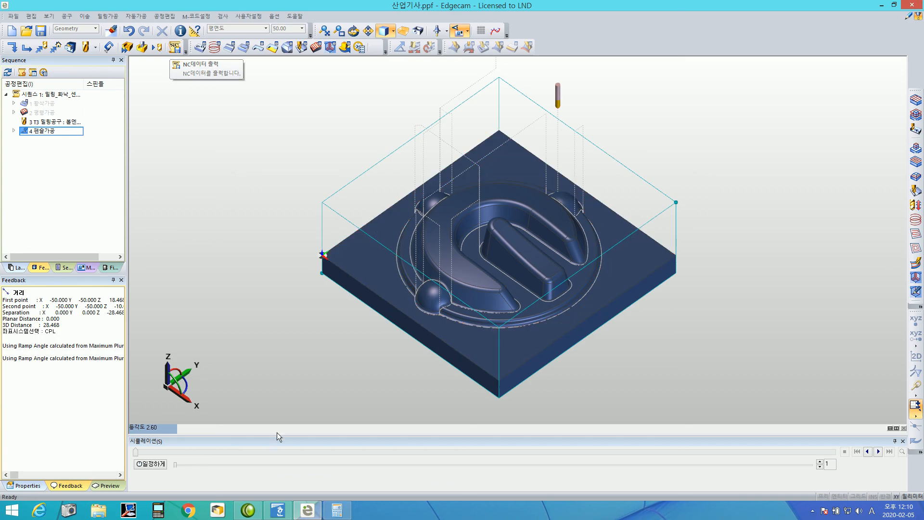
click(279, 510)
drag(362, 130, 596, 195)
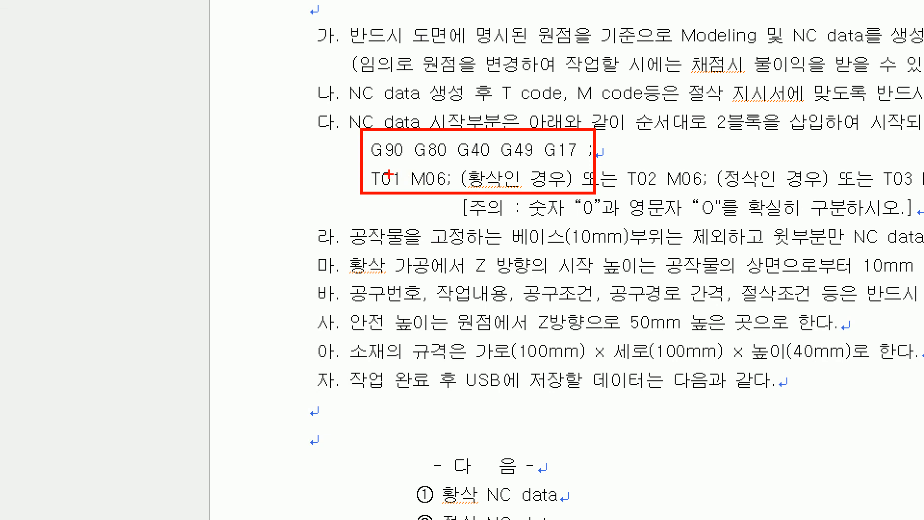
mouse_move(360, 149)
mouse_down()
mouse_move(313, 155)
mouse_move(361, 175)
mouse_up()
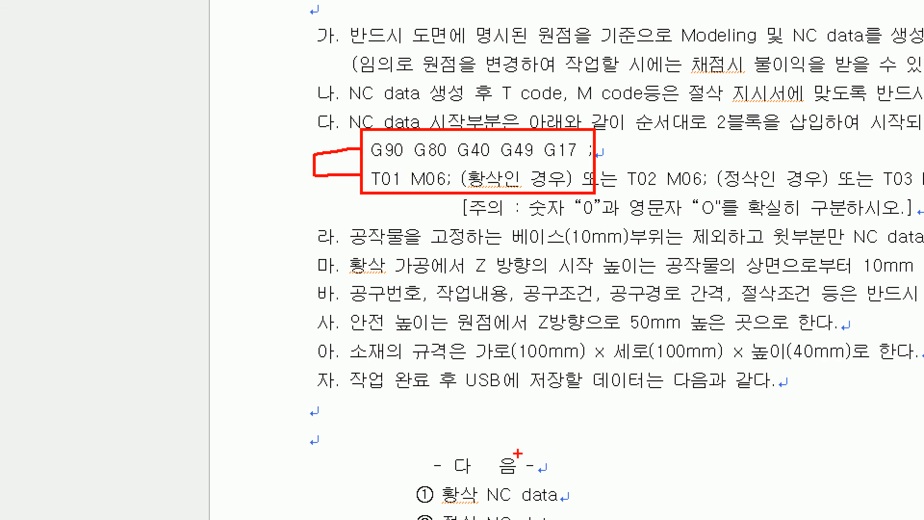
key(Escape)
click(307, 511)
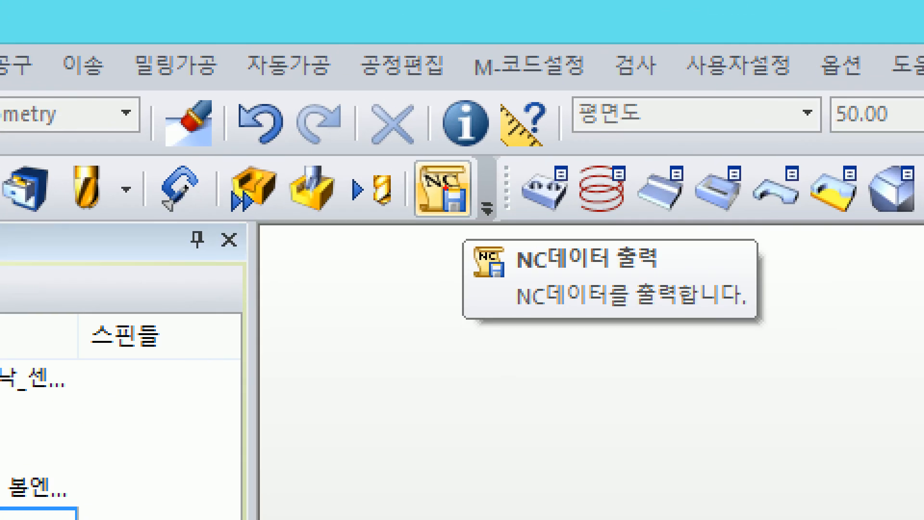
Start the NC data output and set the output file on the desktop to 01.황삭.
mouse_move(413, 151)
ctrl+mouse_down()
mouse_move(478, 221)
mouse_move(444, 330)
ctrl+mouse_up()
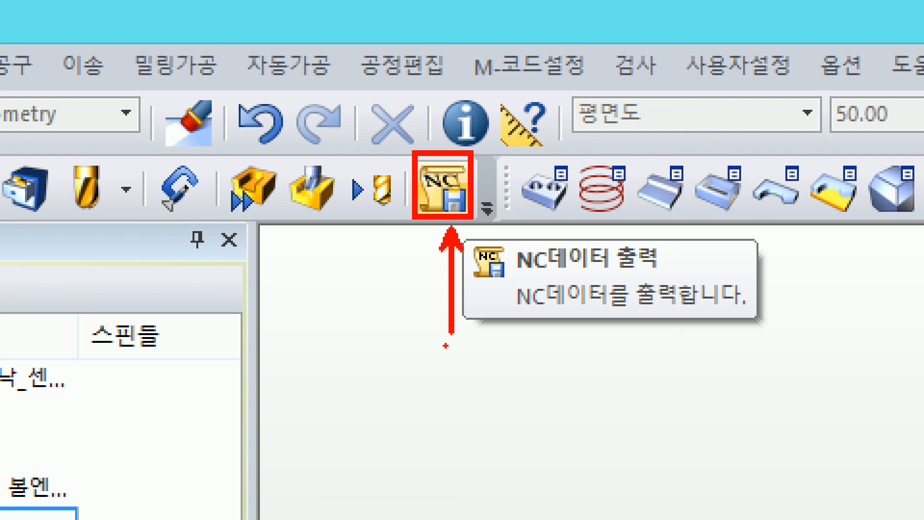
key(Escape)
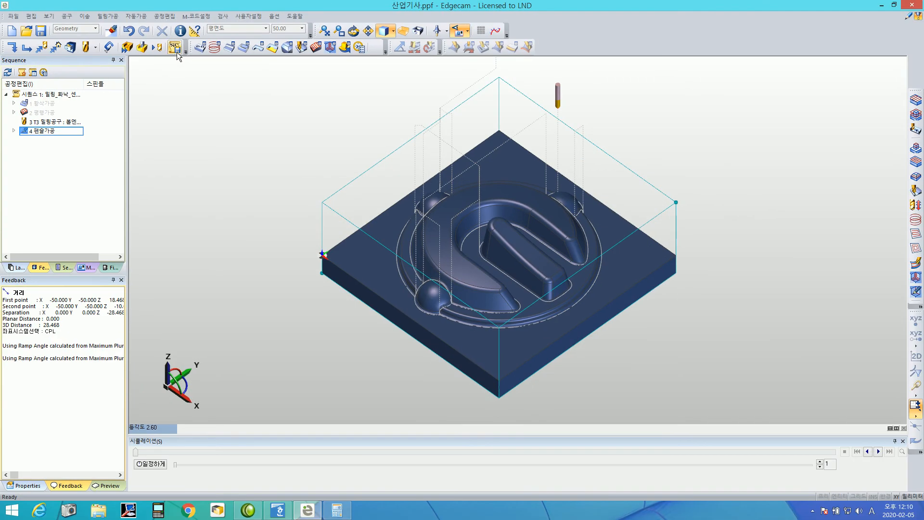
click(175, 48)
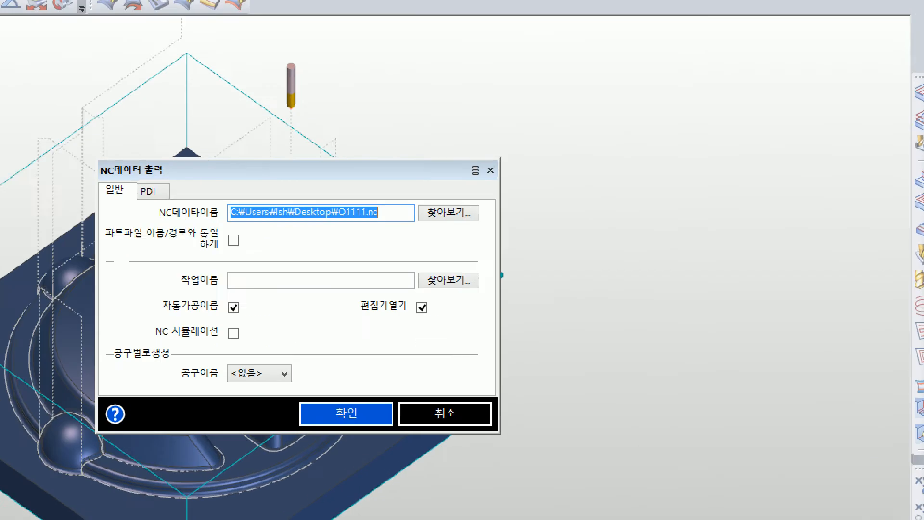
ctrl+drag(628, 159, 665, 174)
ctrl+drag(513, 202, 484, 319)
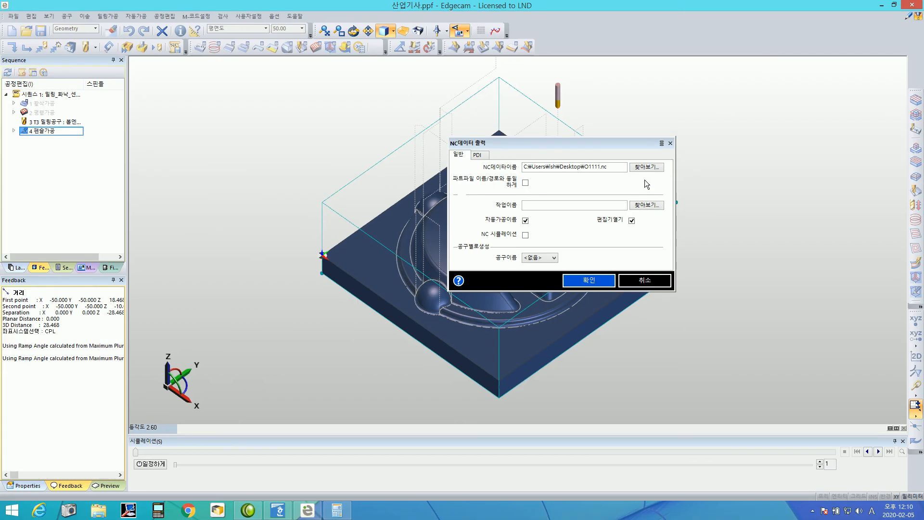
click(474, 187)
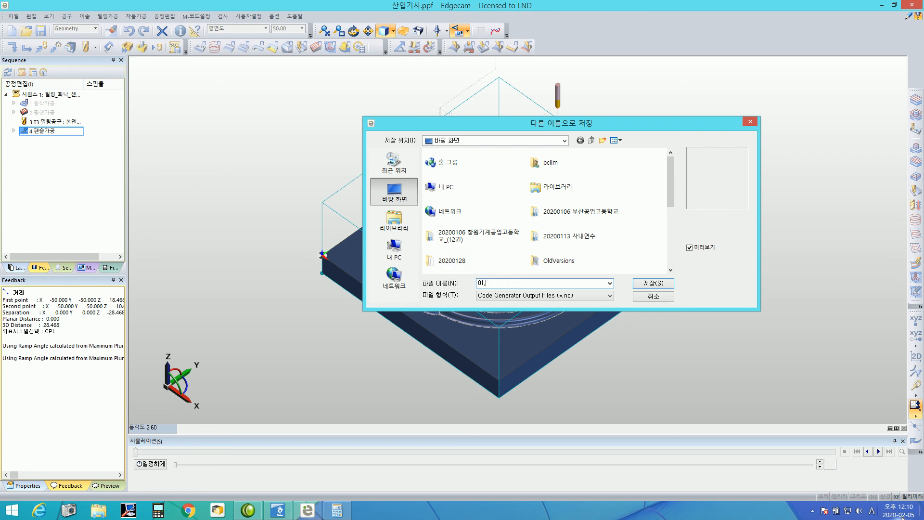
key(BackSpace)
key(BackSpace)
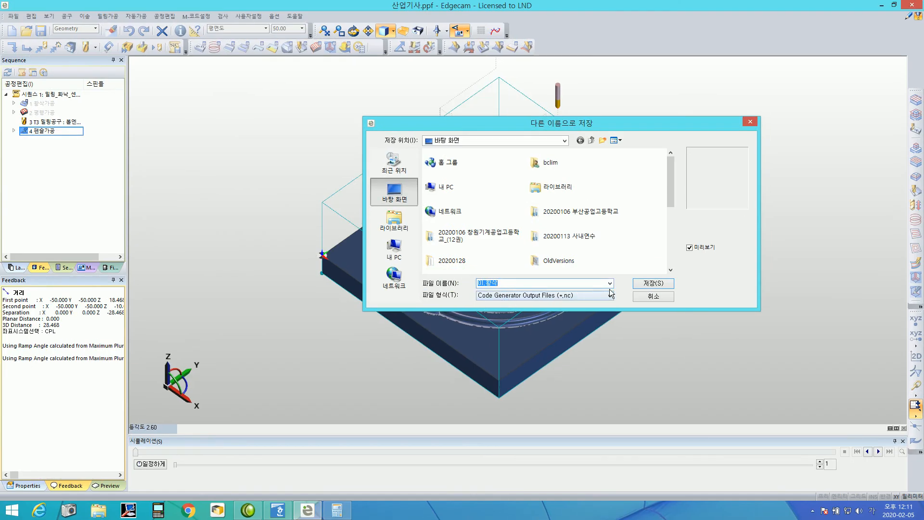
click(765, 233)
Restrict the output to tool T1 (엔드밀) and generate the roughing NC data, closing the program ID request.
click(551, 257)
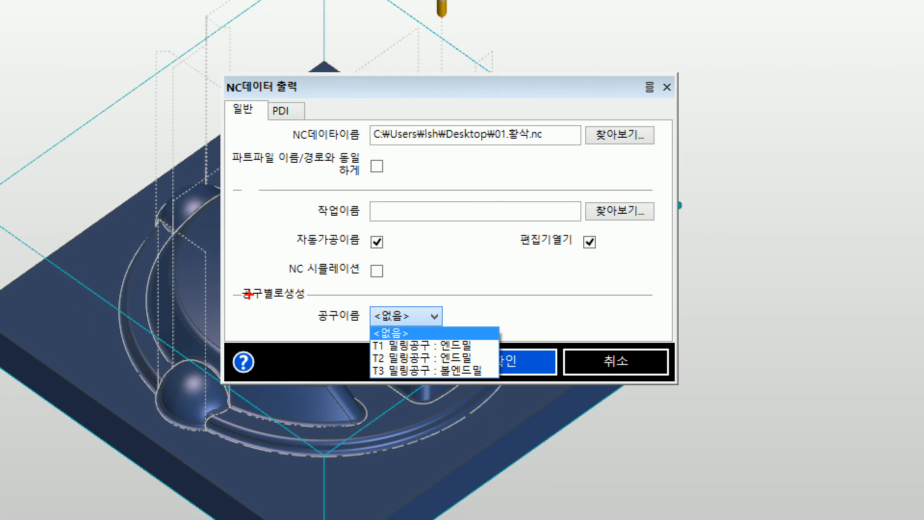
mouse_move(233, 282)
ctrl+mouse_down()
mouse_move(303, 308)
mouse_move(510, 342)
ctrl+mouse_up()
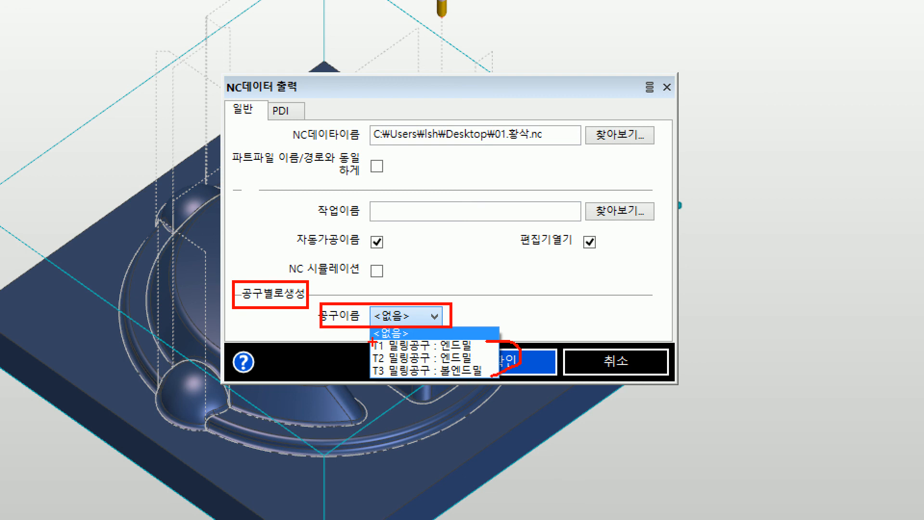
ctrl+shift+drag(370, 345, 316, 347)
key(Escape)
click(542, 258)
click(537, 272)
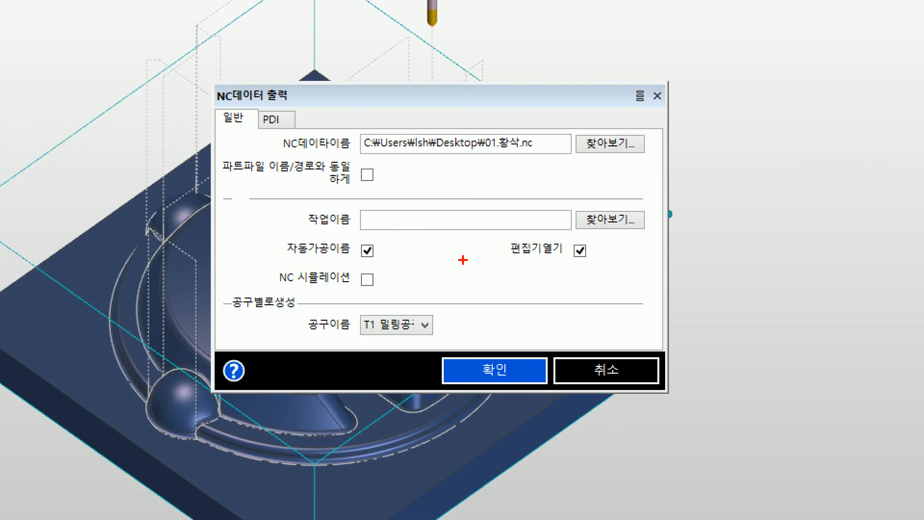
ctrl+drag(347, 304, 435, 345)
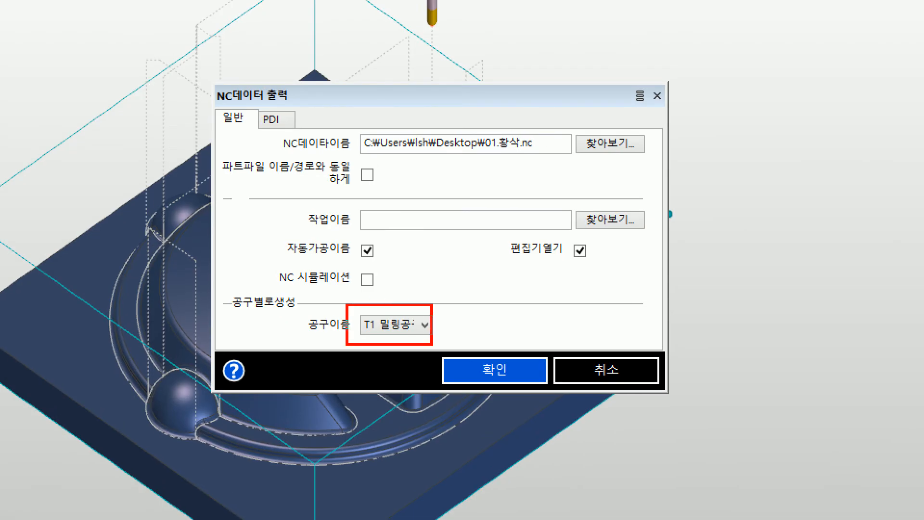
mouse_move(437, 311)
ctrl+shift+mouse_down()
mouse_move(509, 312)
mouse_move(515, 358)
ctrl+shift+mouse_up()
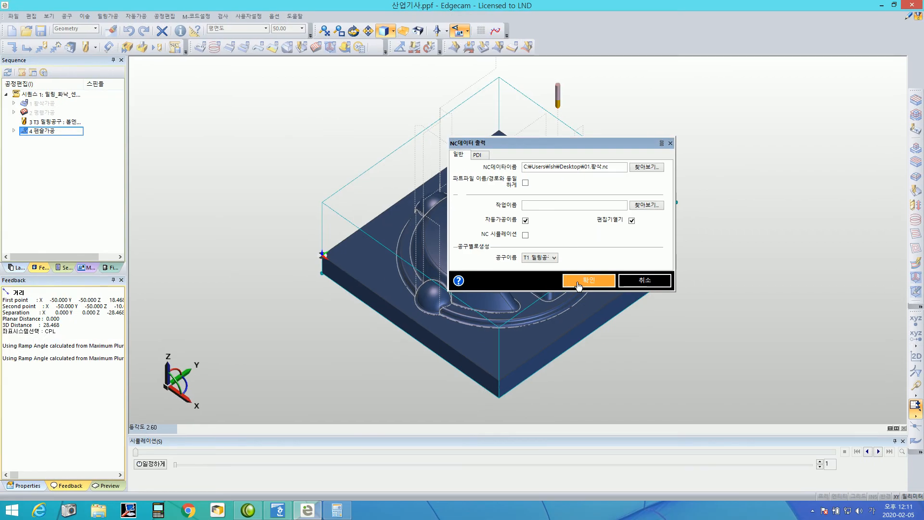
click(578, 285)
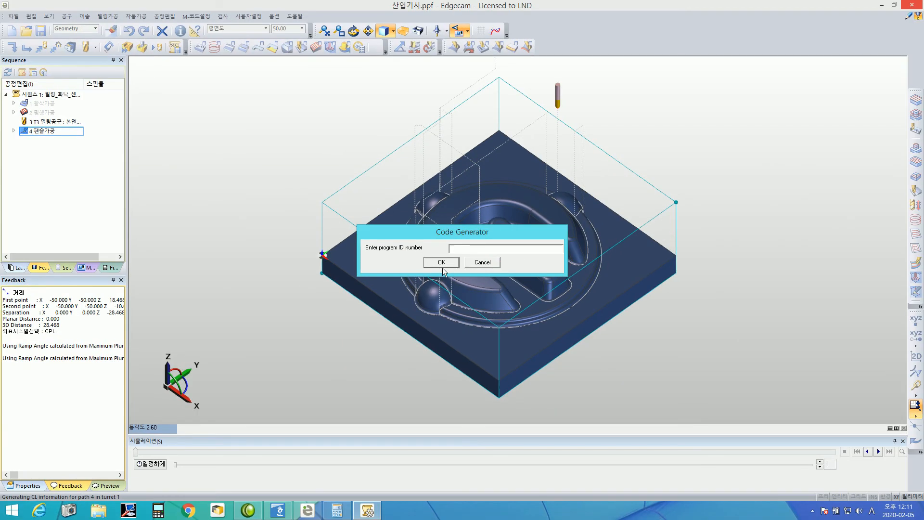
click(473, 260)
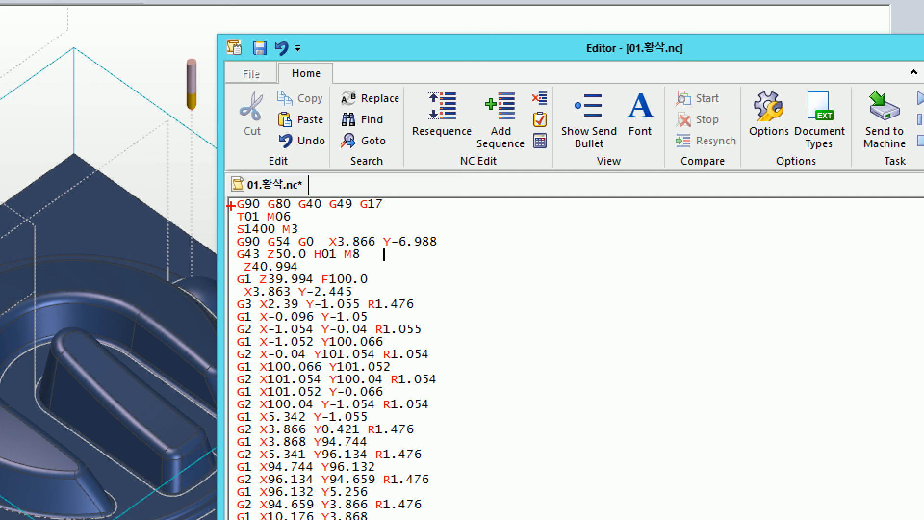
Check the first two blocks of the roughing NC code and the Z height in its G43 block.
ctrl+shift+drag(231, 206, 59, 195)
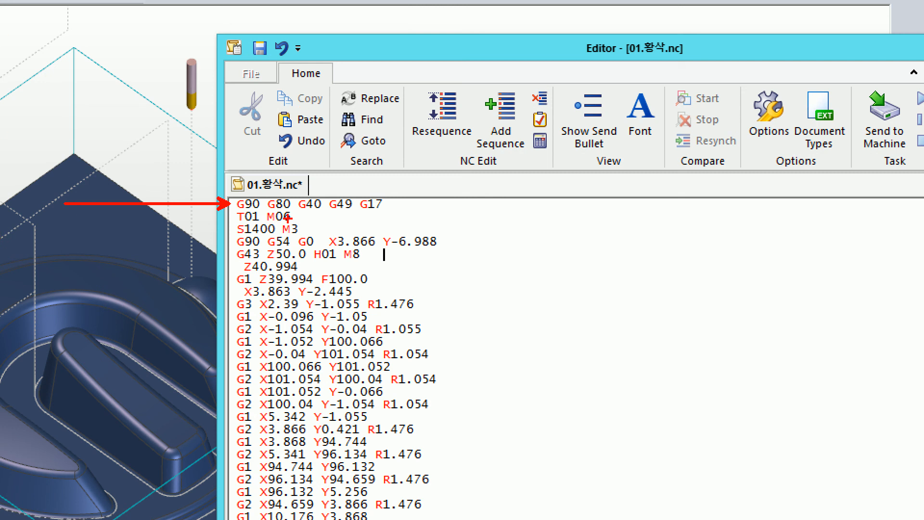
ctrl+shift+drag(302, 217, 423, 223)
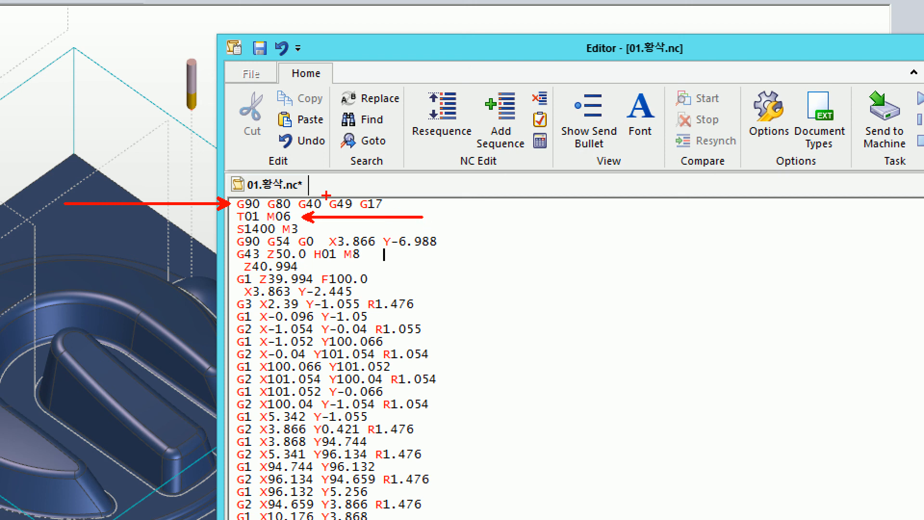
drag(406, 186, 455, 224)
drag(231, 194, 392, 222)
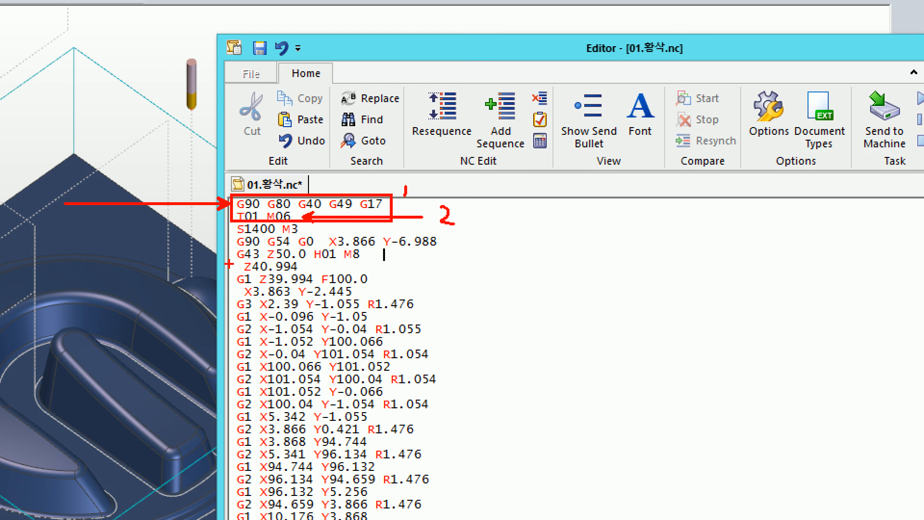
mouse_move(263, 246)
mouse_down()
mouse_move(303, 262)
mouse_move(469, 259)
mouse_up()
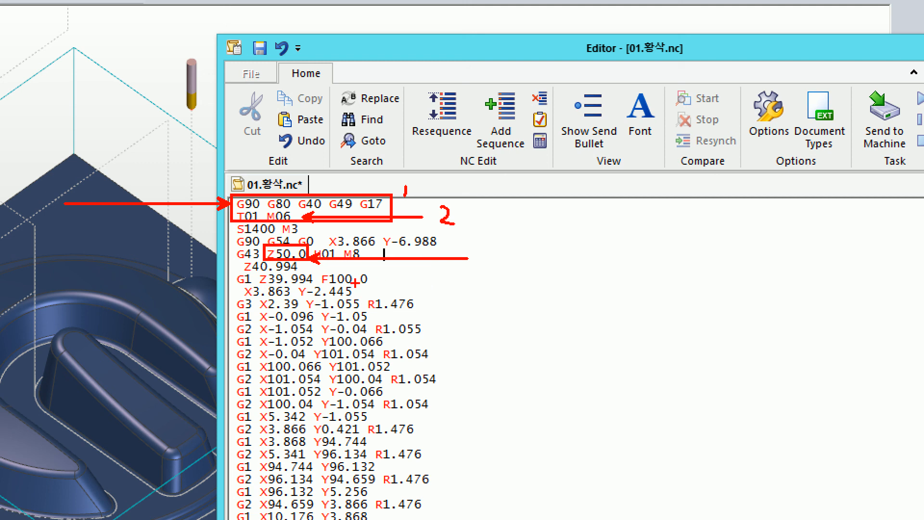
key(Escape)
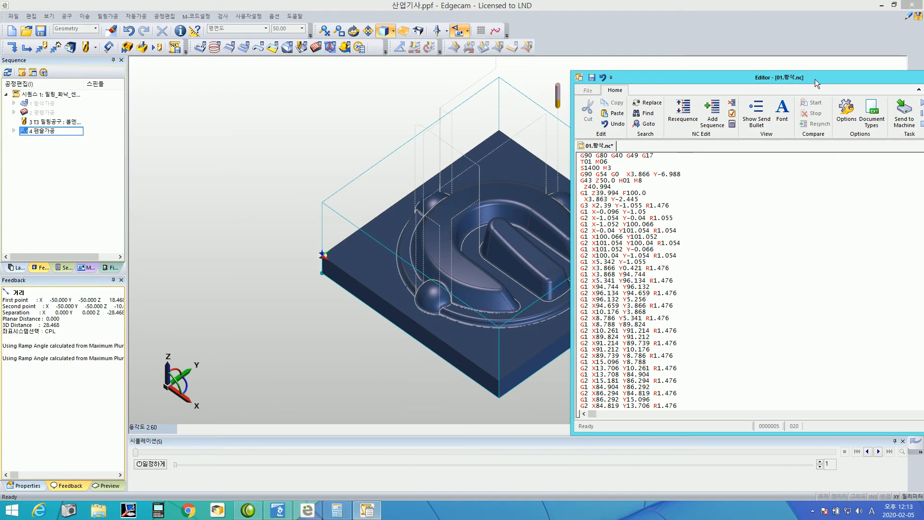
Move the NC editor window fully into view and check the program's file name.
drag(816, 79, 520, 70)
mouse_move(499, 126)
ctrl+mouse_down()
mouse_move(579, 152)
mouse_move(534, 291)
ctrl+mouse_up()
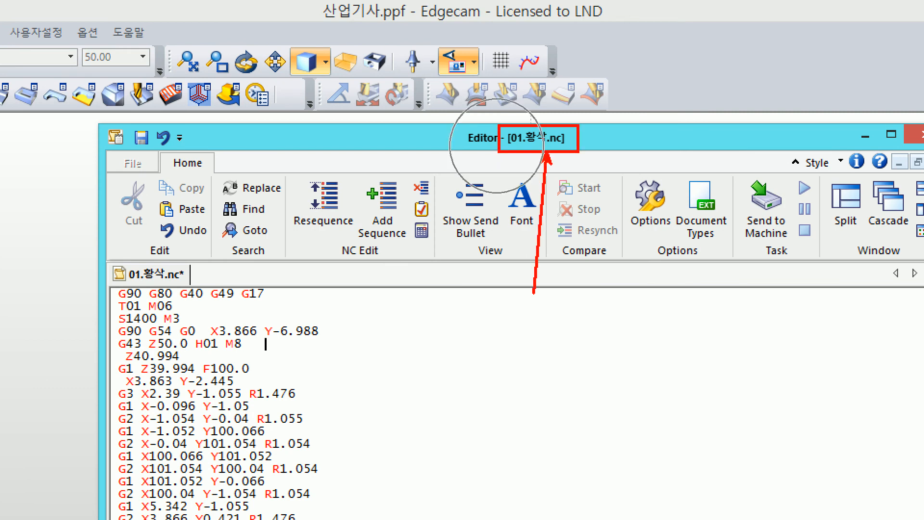
drag(499, 317, 500, 339)
drag(525, 310, 528, 356)
click(540, 356)
mouse_move(555, 316)
mouse_down()
mouse_move(572, 339)
mouse_move(606, 343)
mouse_up()
drag(612, 334, 636, 346)
drag(652, 310, 651, 354)
drag(654, 333, 666, 332)
drag(622, 362, 632, 383)
mouse_move(511, 390)
mouse_down()
mouse_move(501, 408)
mouse_move(520, 412)
mouse_up()
mouse_move(530, 385)
mouse_down()
mouse_move(532, 415)
mouse_move(549, 425)
mouse_up()
mouse_move(586, 385)
mouse_down()
mouse_move(583, 412)
mouse_move(601, 420)
mouse_up()
drag(620, 370, 620, 440)
mouse_move(622, 415)
mouse_down()
mouse_move(643, 416)
mouse_move(647, 453)
mouse_up()
drag(681, 385, 653, 418)
drag(666, 406, 670, 423)
mouse_move(690, 373)
mouse_down()
mouse_move(694, 422)
mouse_move(708, 400)
mouse_up()
drag(657, 443, 679, 469)
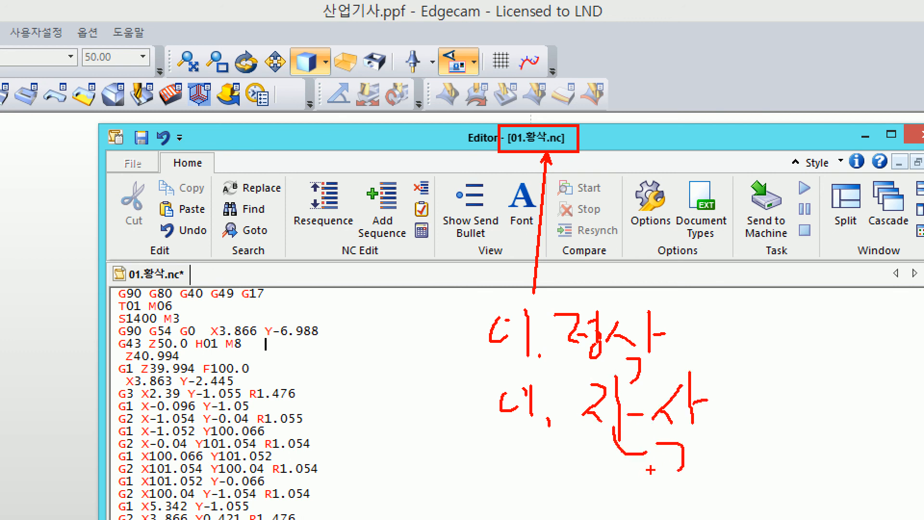